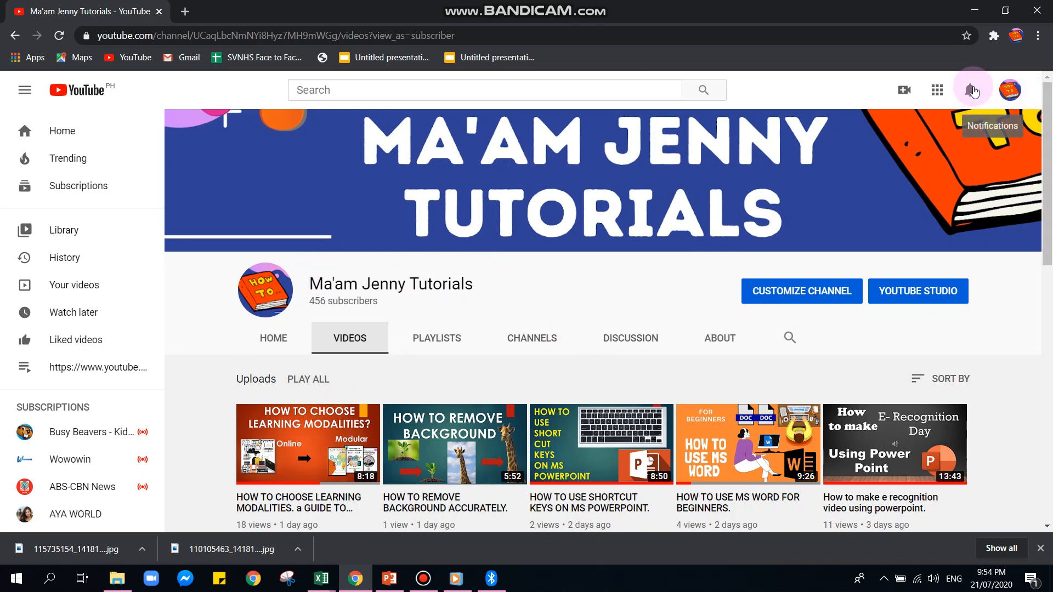
pyautogui.scroll(-5, 504, 414)
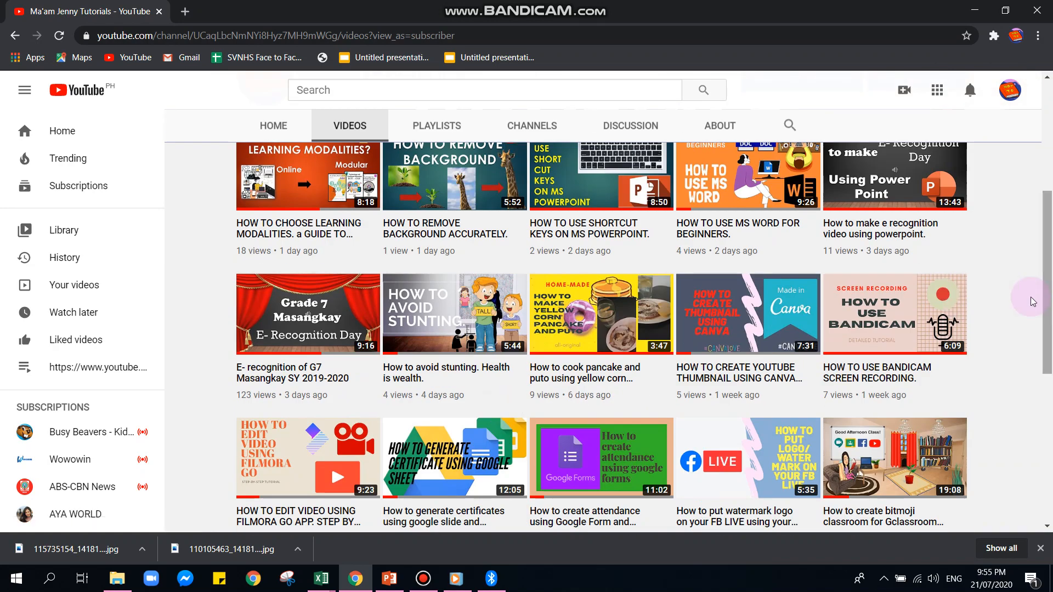
pyautogui.scroll(-5, 734, 420)
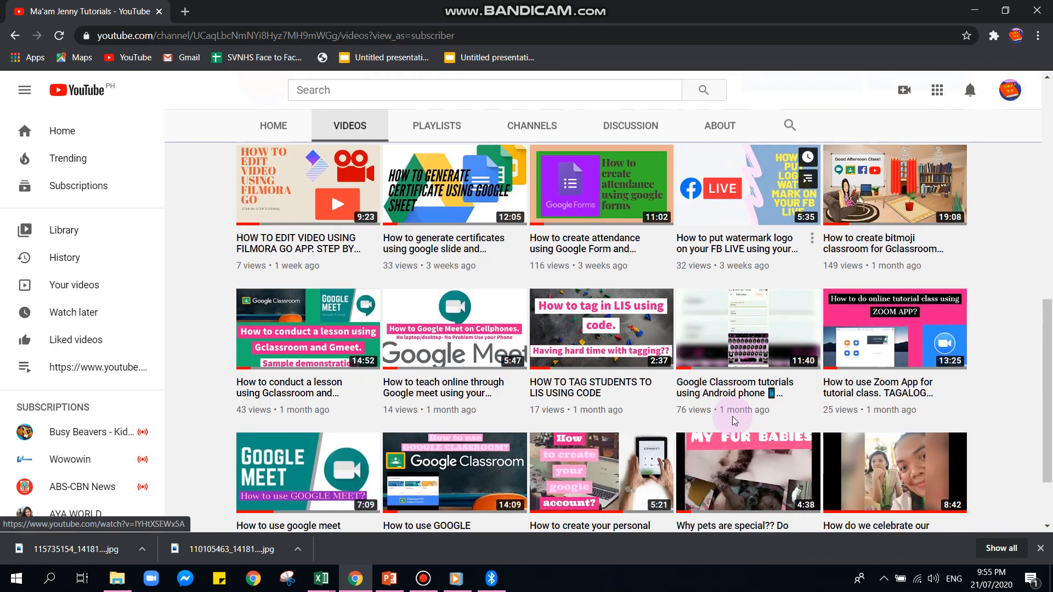
pyautogui.scroll(6, 734, 421)
pyautogui.scroll(3, 734, 420)
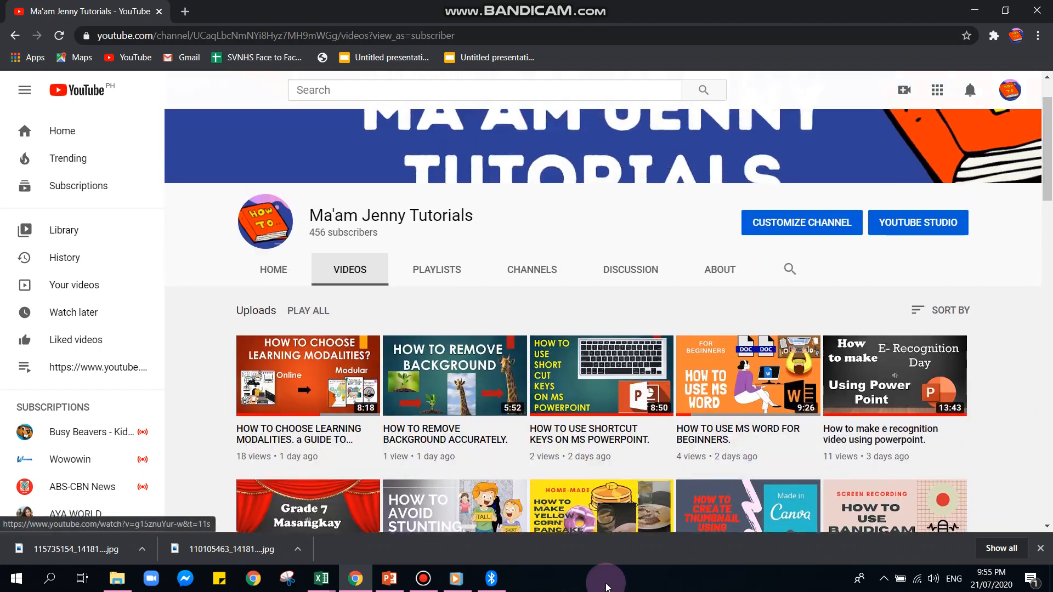
# Switch to the Book1 workbook in Excel and move the student list in A1:B16 down two rows to start at A3
pyautogui.click(329, 581)
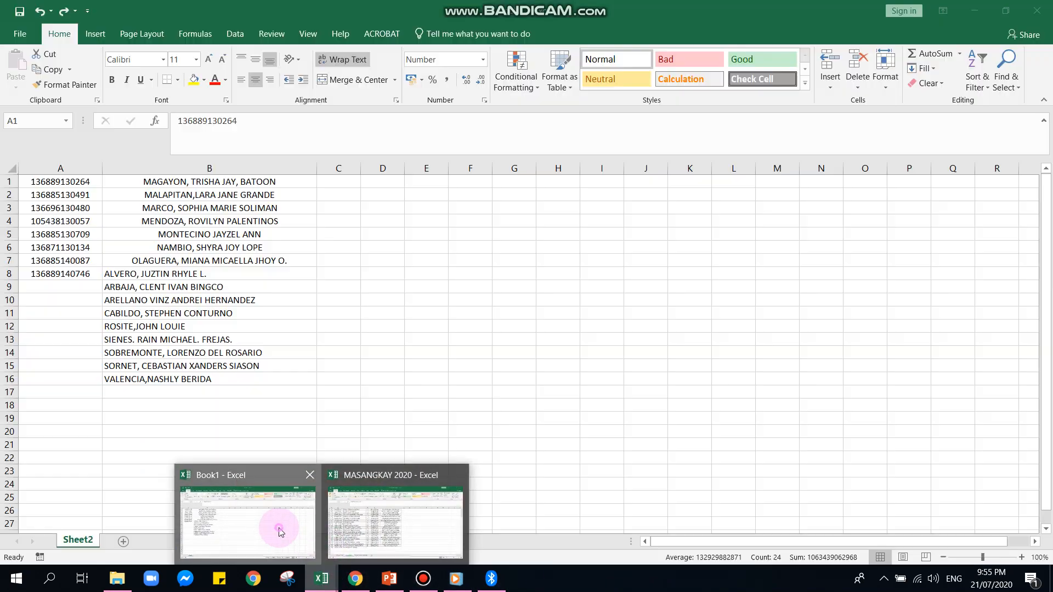
pyautogui.click(278, 529)
pyautogui.click(484, 396)
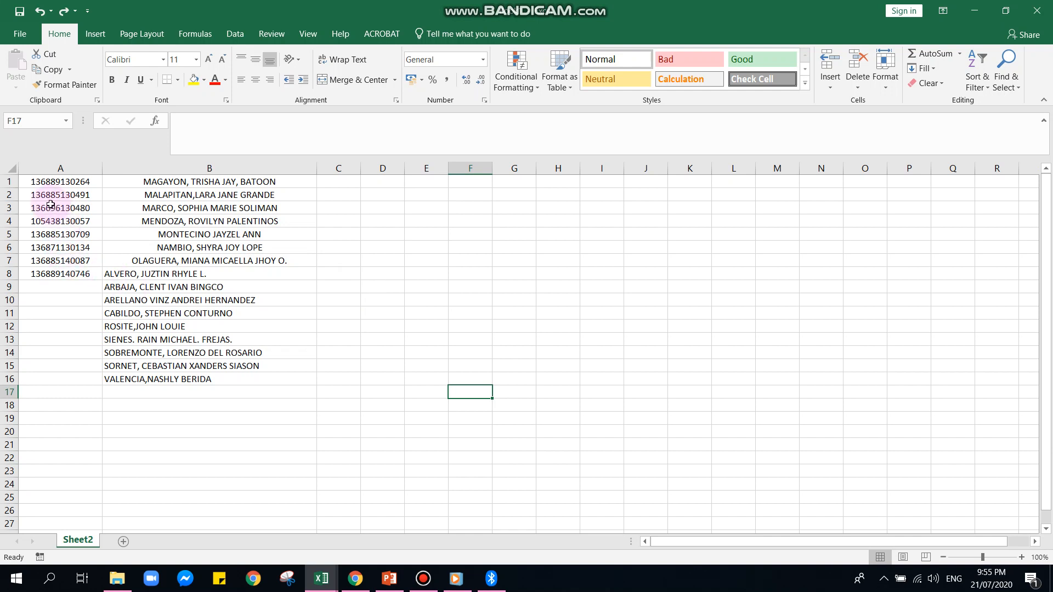
pyautogui.click(41, 187)
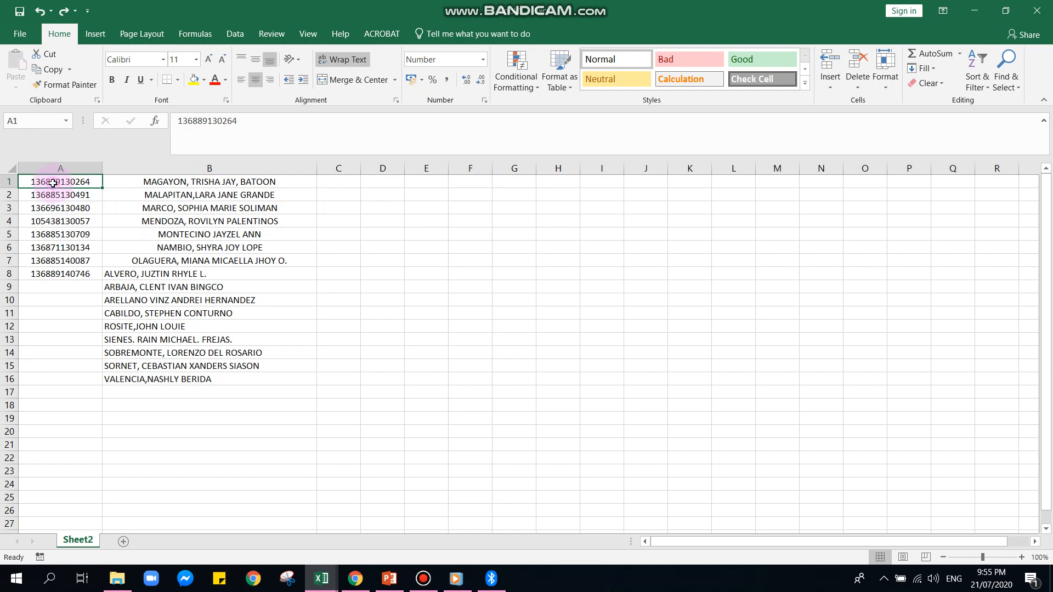
pyautogui.moveTo(53, 184); pyautogui.dragTo(228, 398)
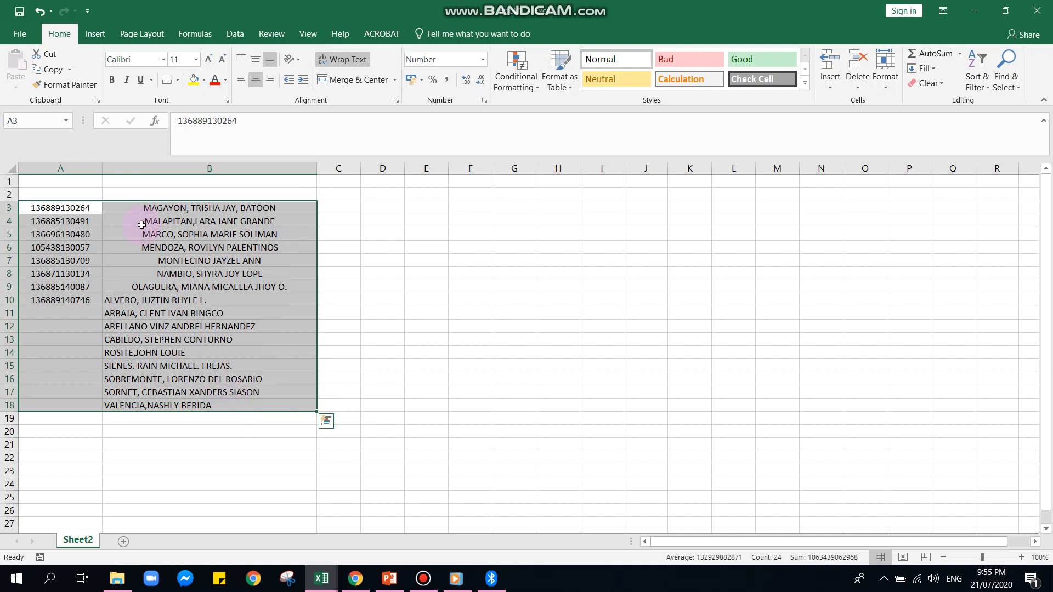
# Enter the column headings LRN in A1 and FULL NAME in B1
pyautogui.click(74, 184)
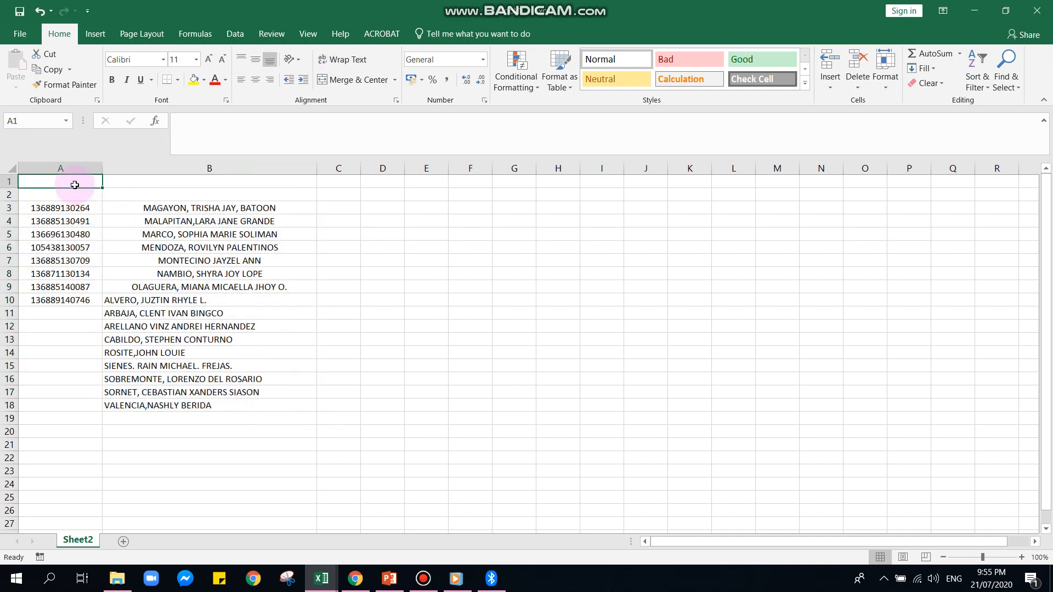
pyautogui.write('LRN')
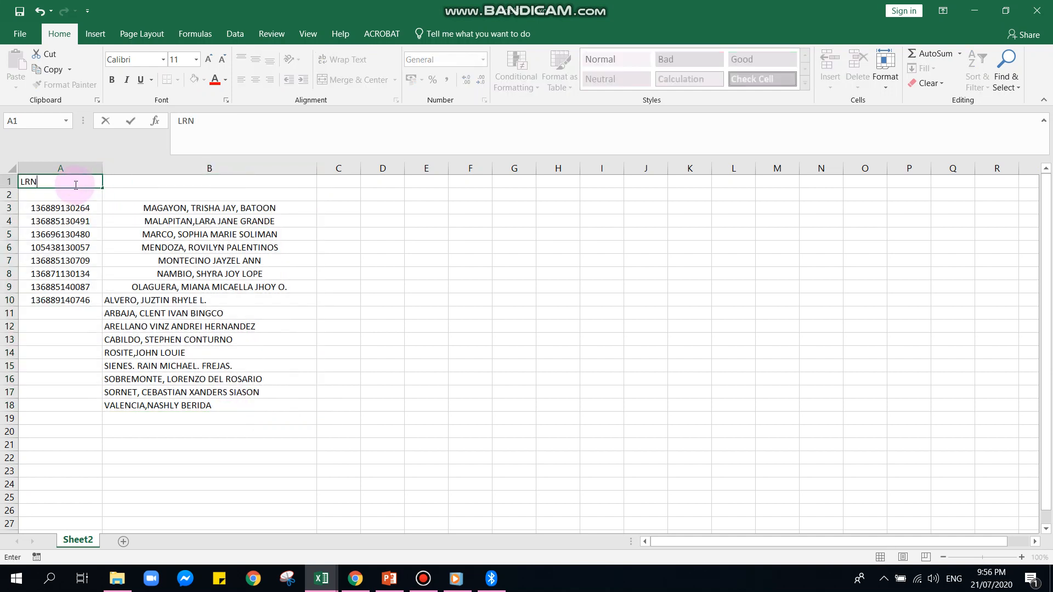
pyautogui.press('Tab')
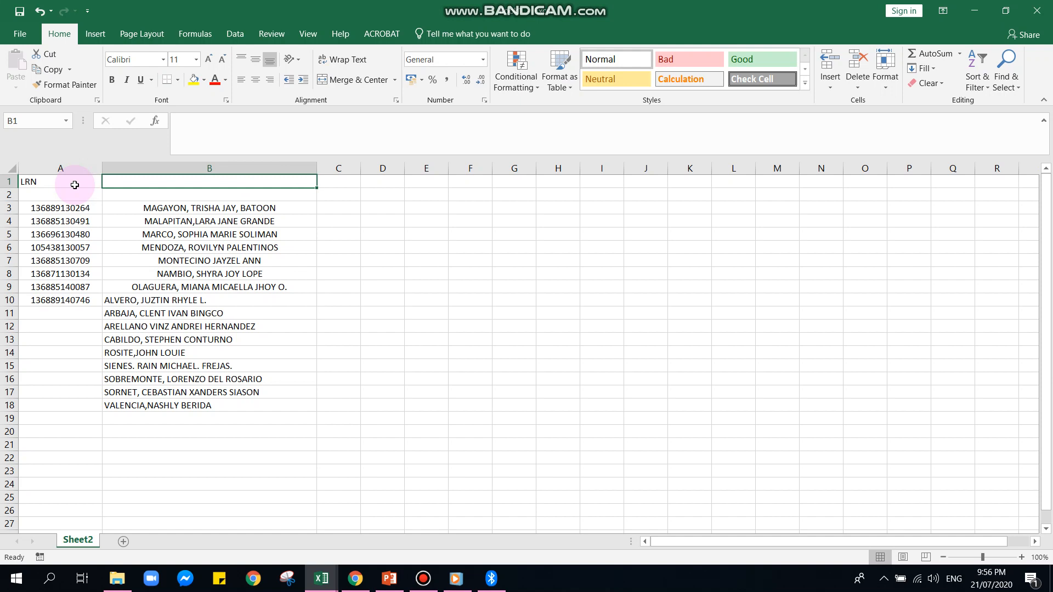
pyautogui.write('FULL')
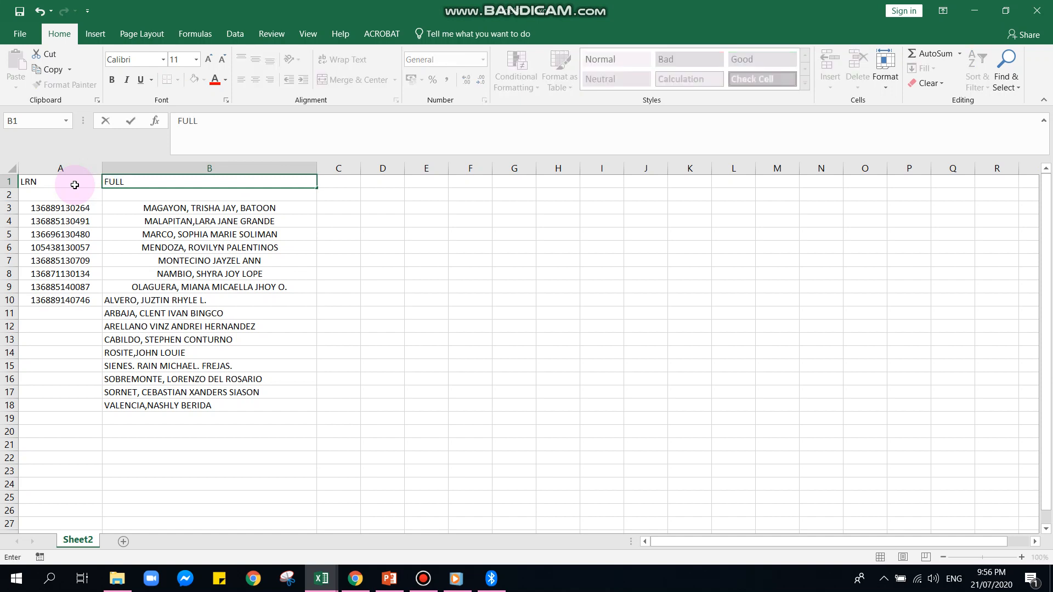
pyautogui.write(' NAME')
pyautogui.press('Tab')
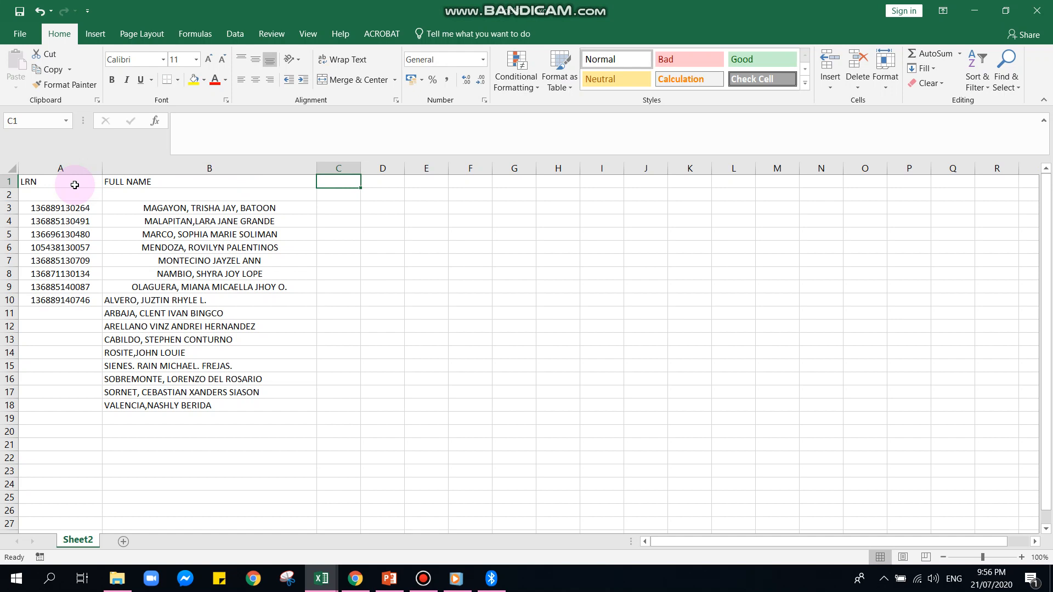
# Enter the attendance headings DAY 1, DAY2, DAY3, DAY4 and DAY5 across cells C1 to G1
pyautogui.write('DAY')
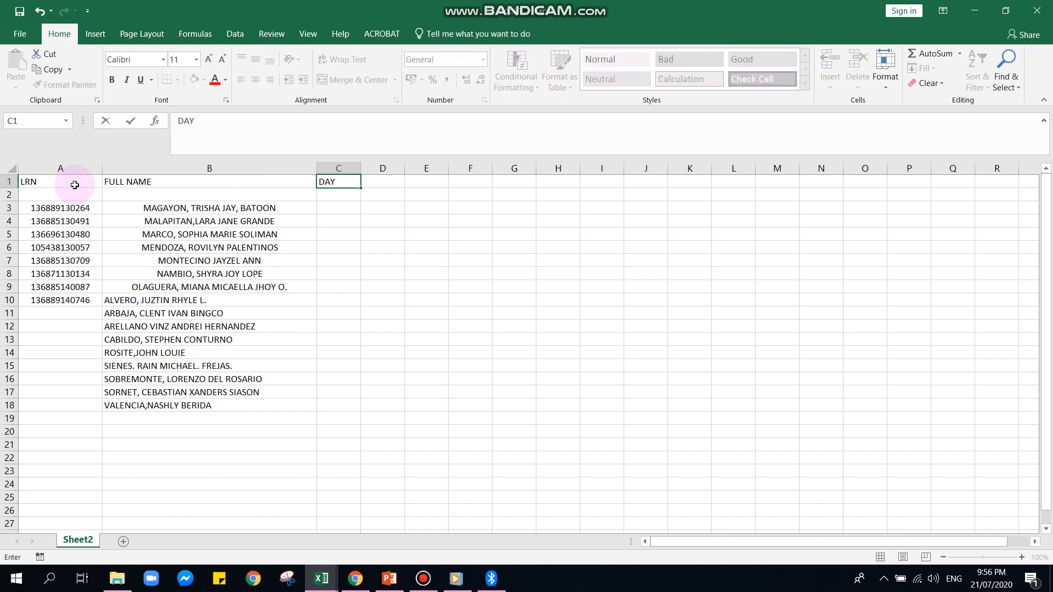
pyautogui.write(' 1')
pyautogui.press('Tab')
pyautogui.write('DAY')
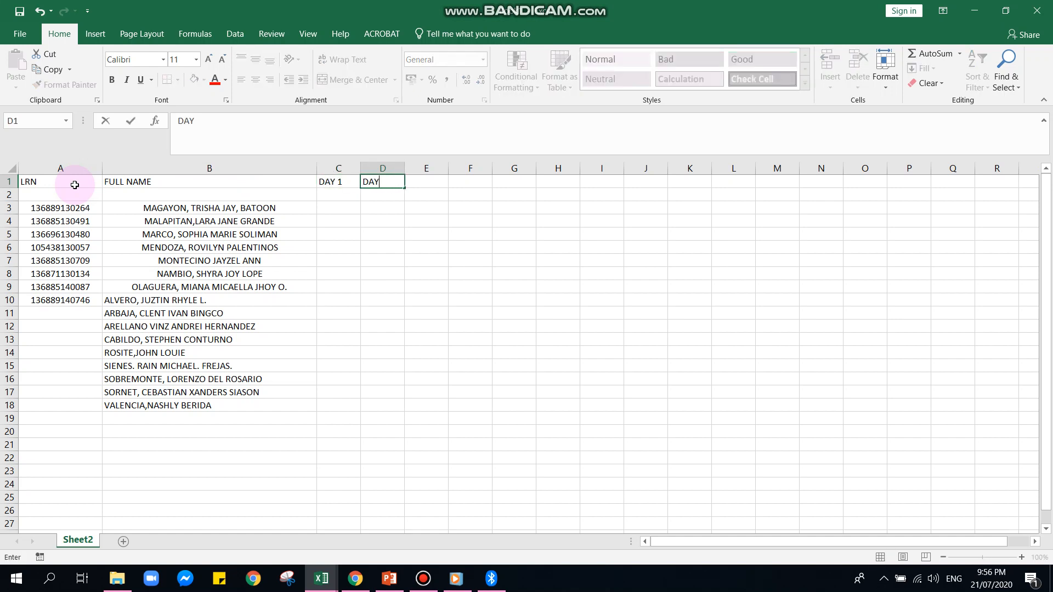
pyautogui.write('2')
pyautogui.press('Tab')
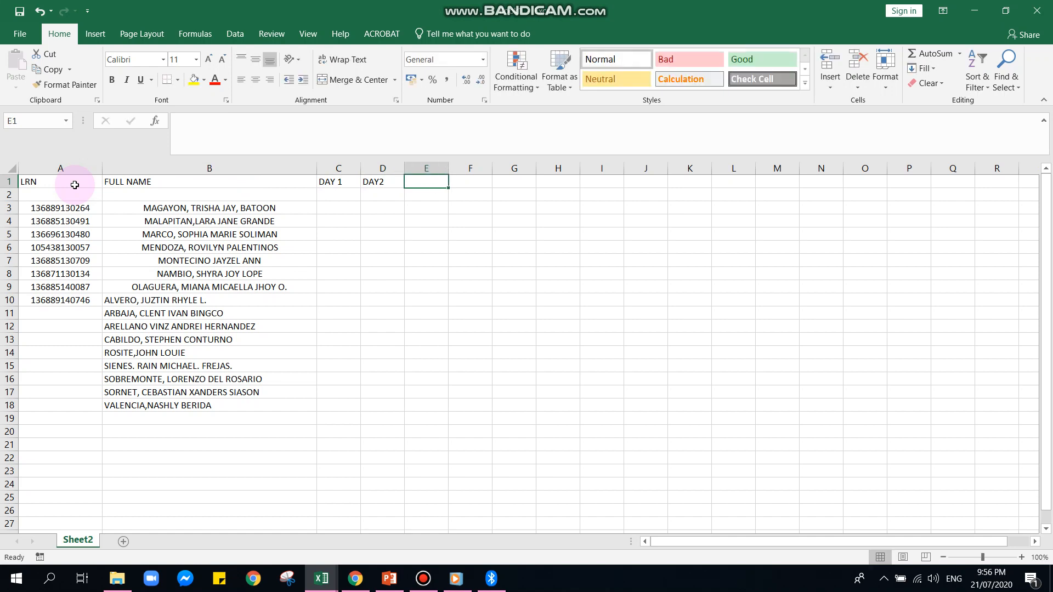
pyautogui.write('DAY3')
pyautogui.press('Tab')
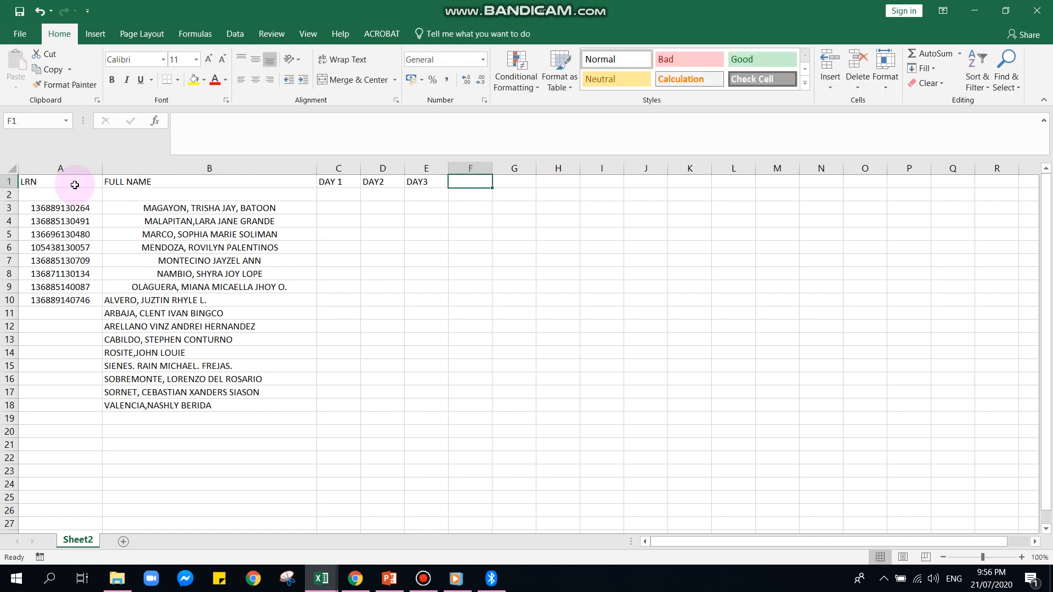
pyautogui.write('DAY4')
pyautogui.press('Tab')
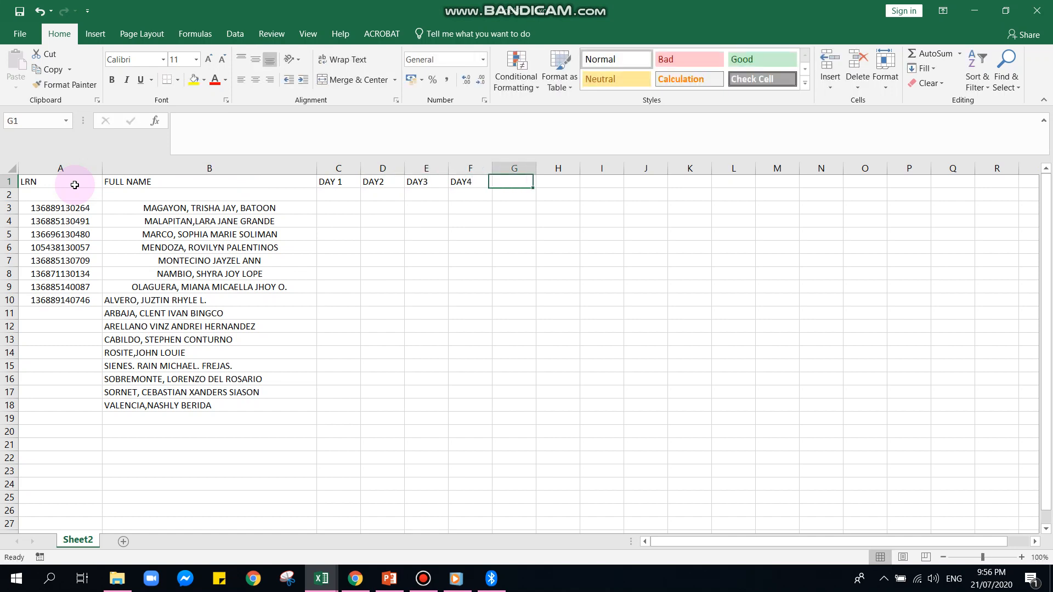
pyautogui.write('DAY')
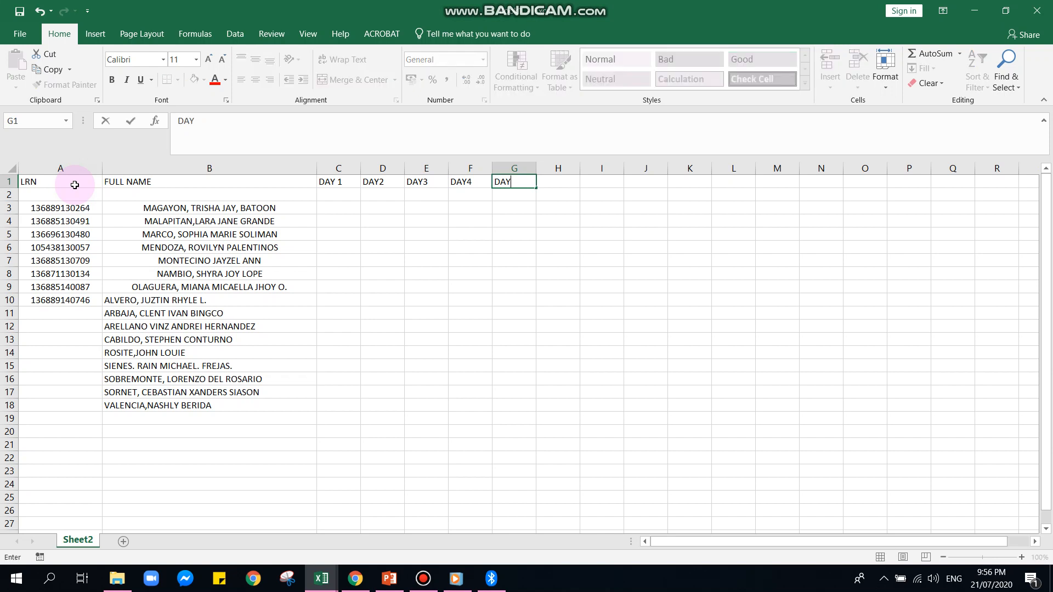
pyautogui.write('5')
pyautogui.press('Tab')
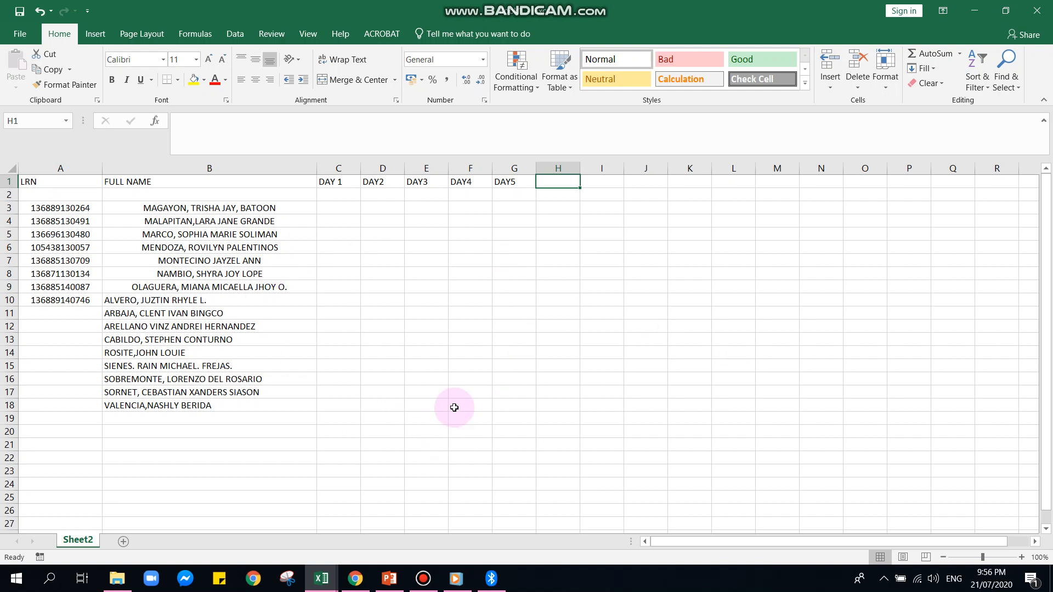
# Apply outline and inside borders to the whole table in A1:G18
pyautogui.moveTo(55, 181); pyautogui.dragTo(527, 404)
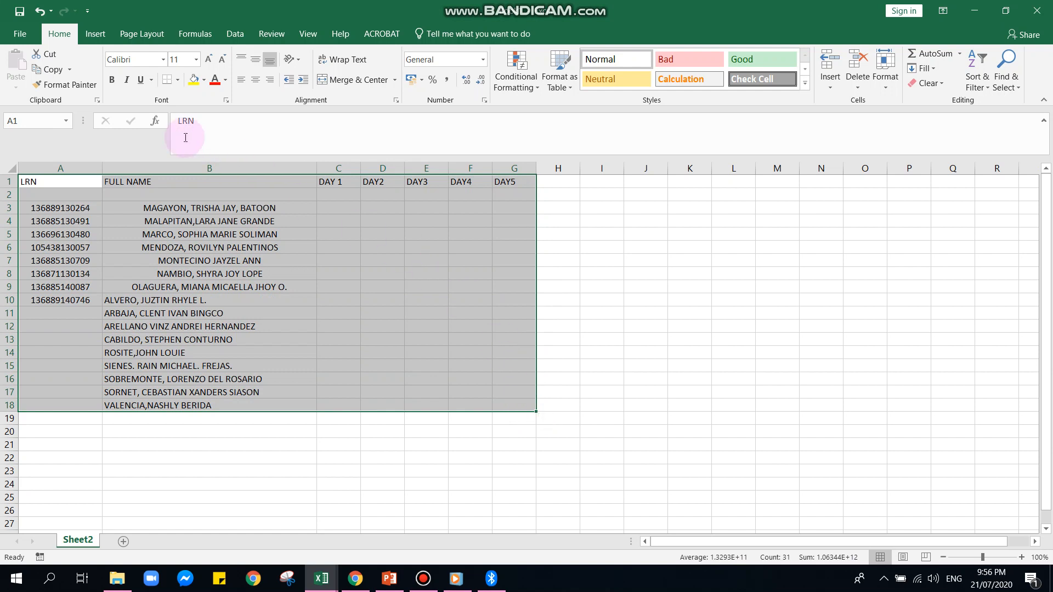
pyautogui.click(882, 79)
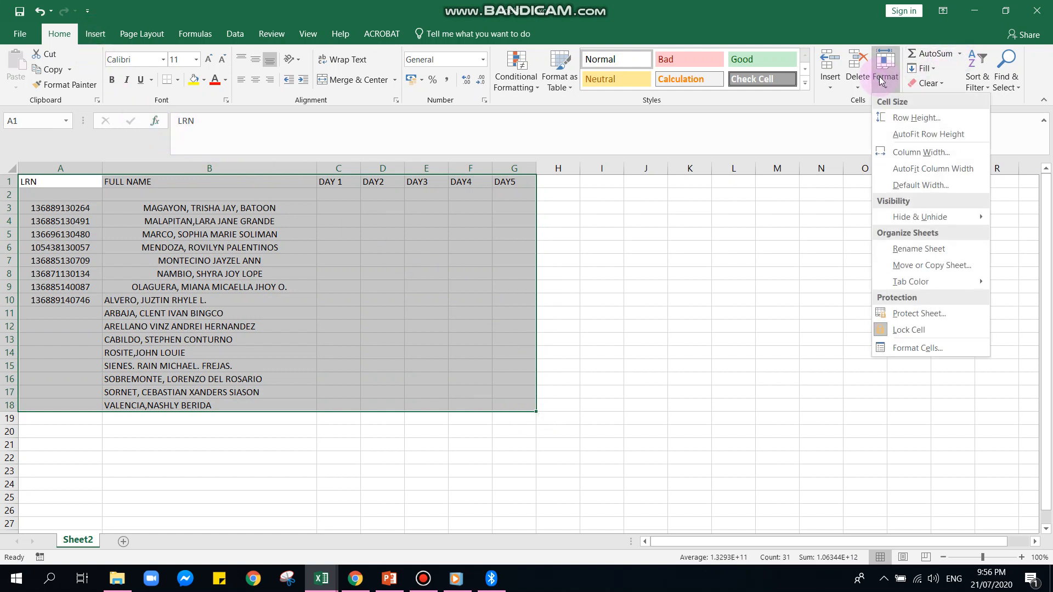
pyautogui.click(931, 349)
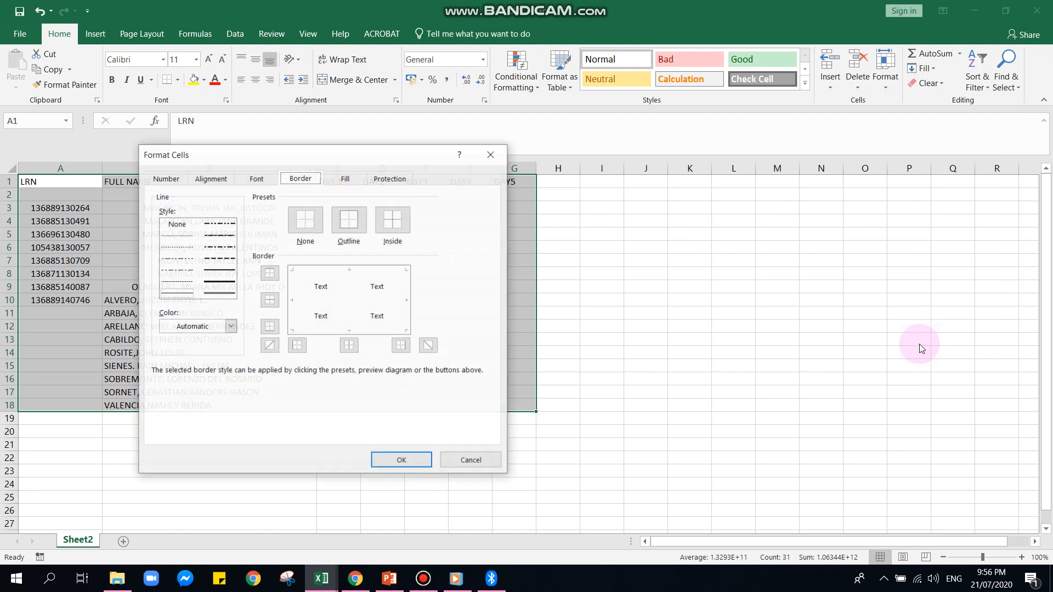
pyautogui.click(351, 220)
pyautogui.click(393, 219)
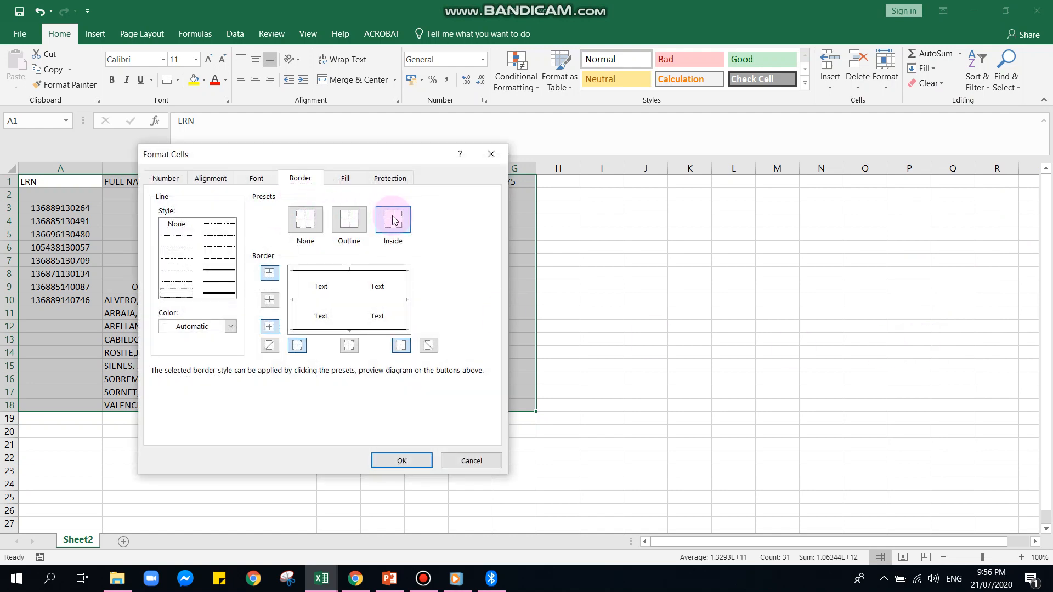
pyautogui.click(417, 467)
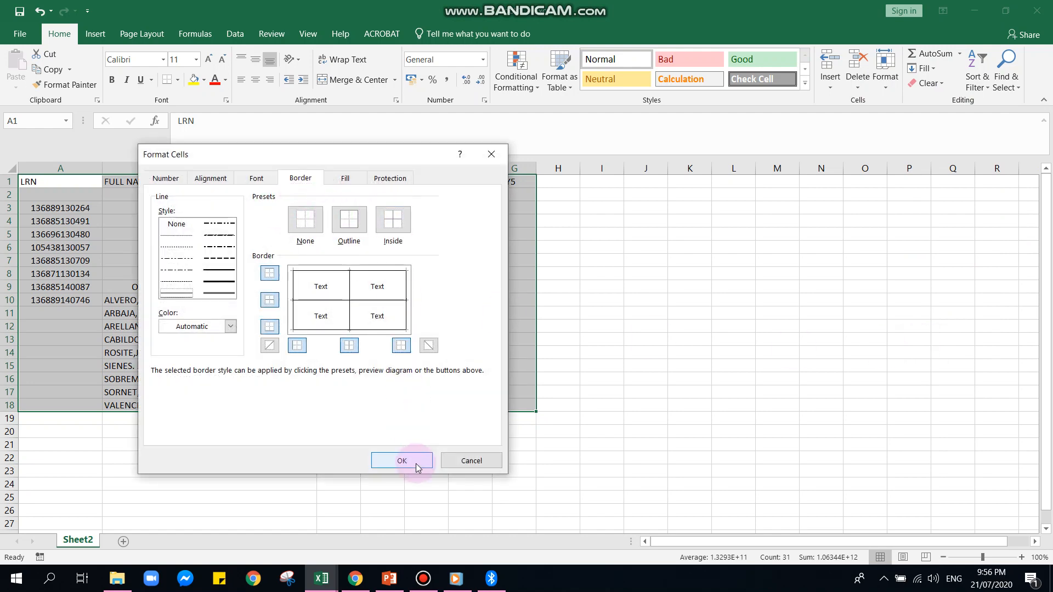
pyautogui.click(219, 270)
pyautogui.click(382, 466)
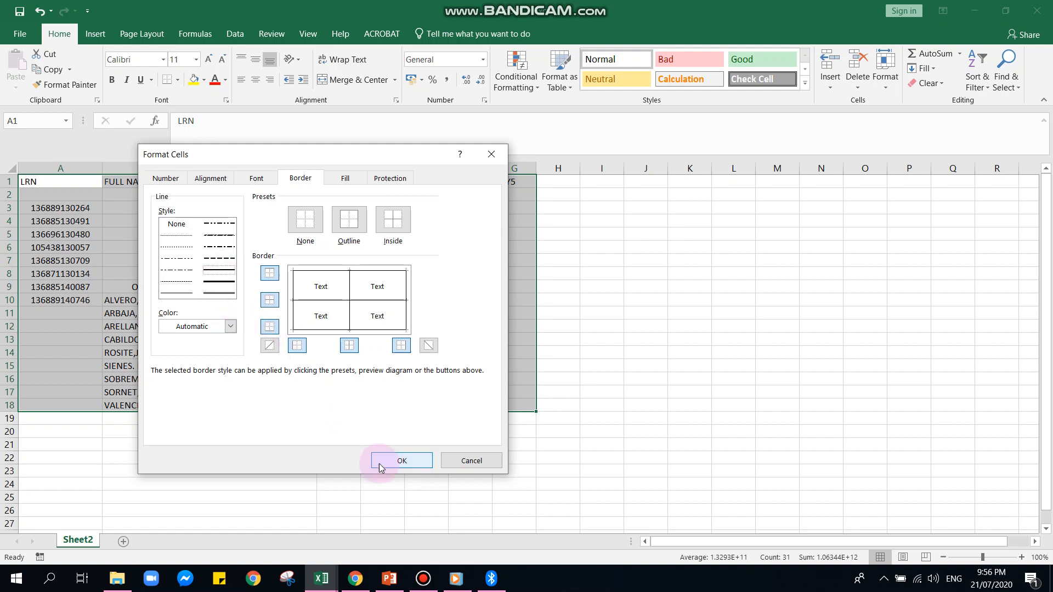
pyautogui.click(400, 462)
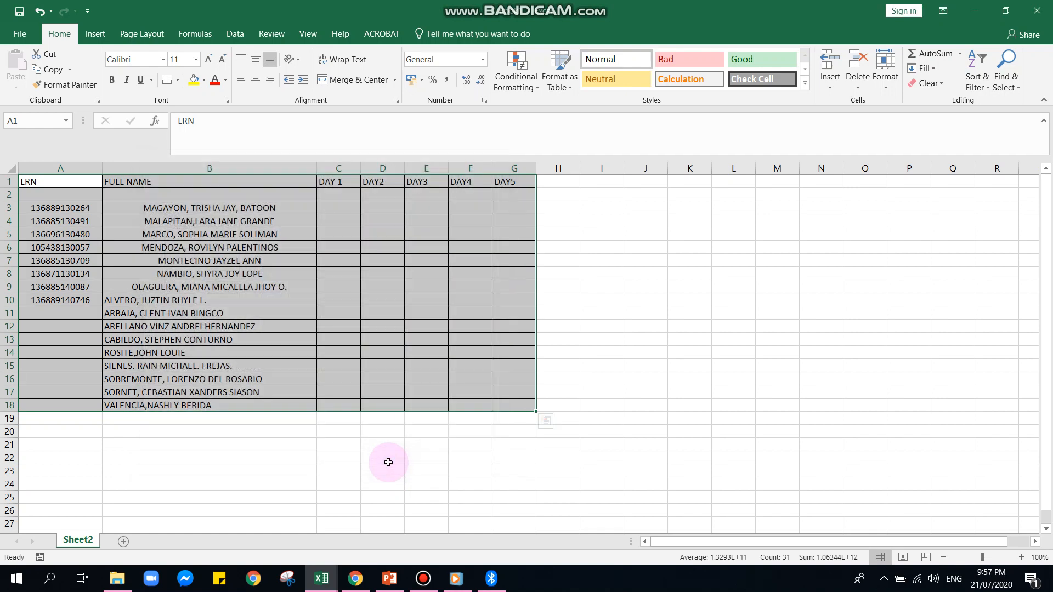
pyautogui.click(709, 449)
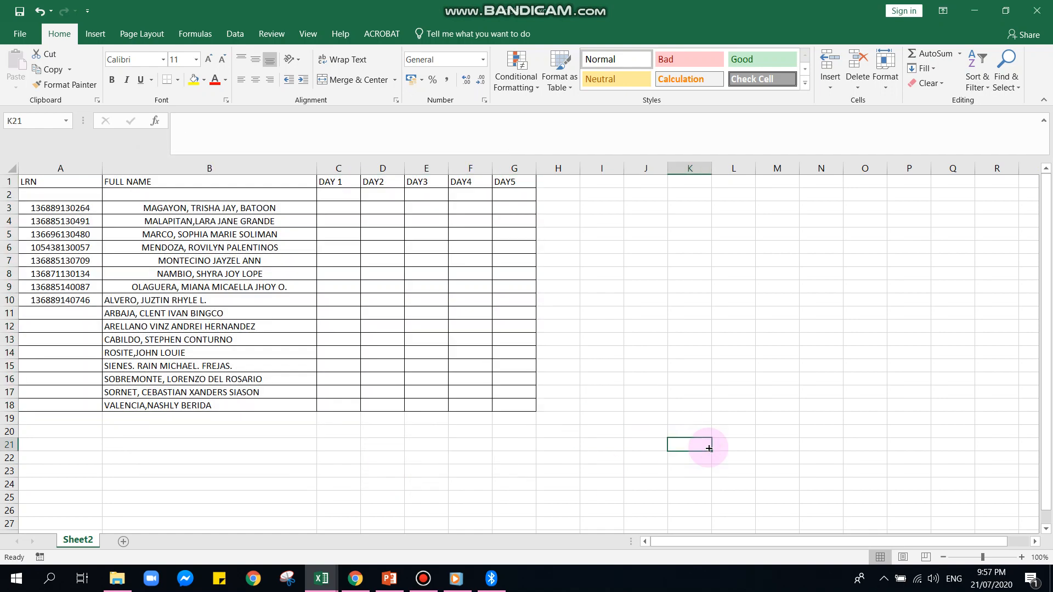
# Format the heading row A1:G1 as bold Arial, size 12, centred horizontally
pyautogui.moveTo(39, 181); pyautogui.dragTo(517, 184)
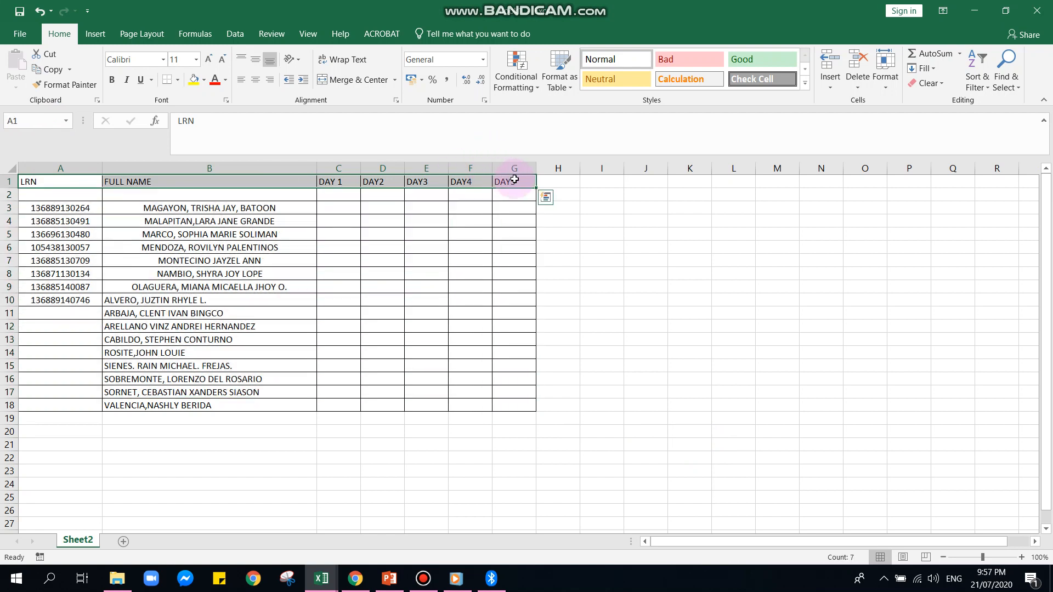
pyautogui.click(111, 79)
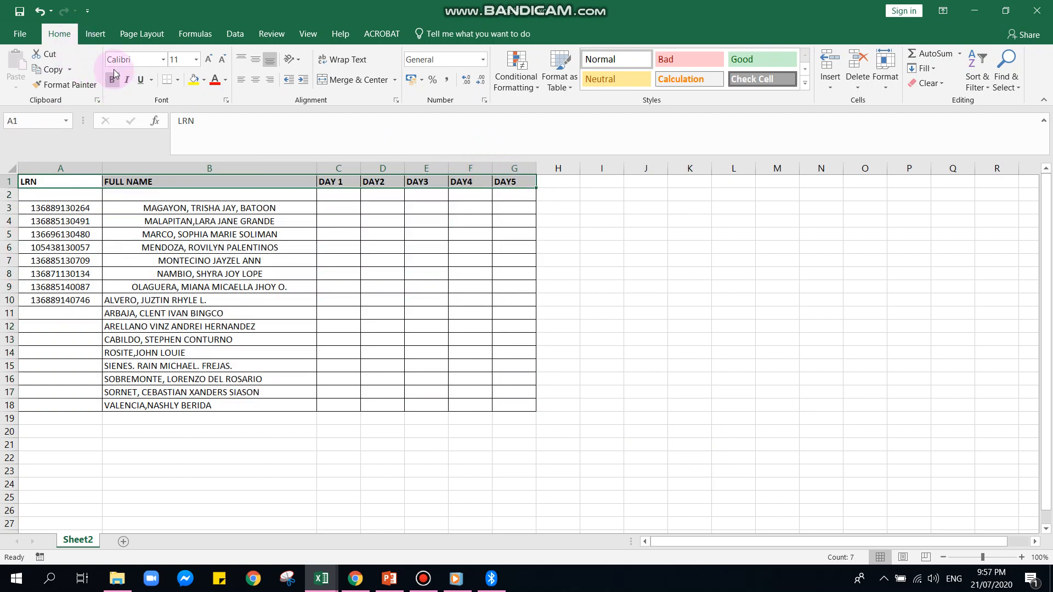
pyautogui.click(164, 59)
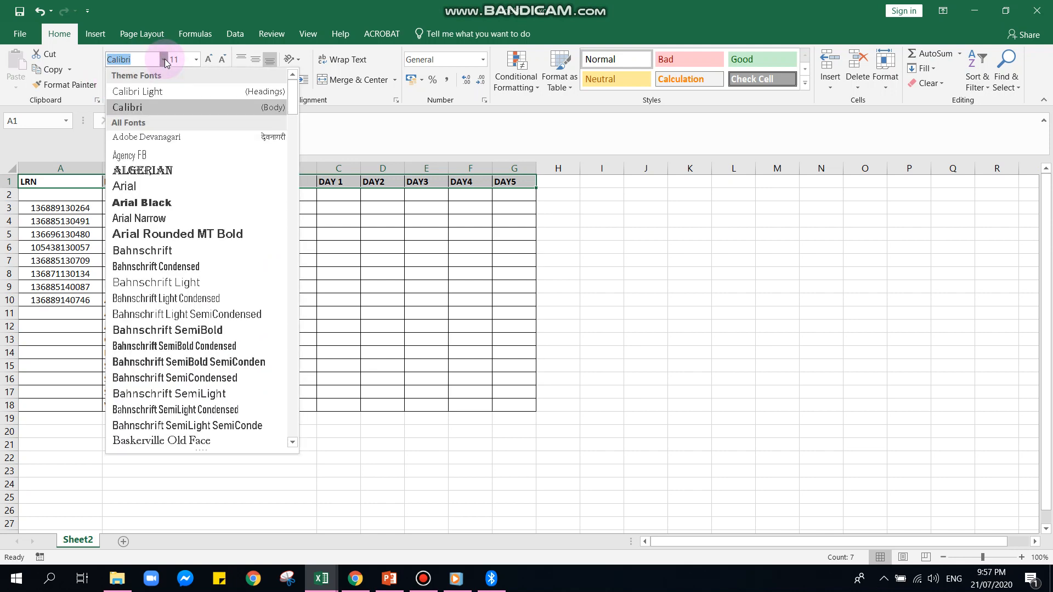
pyautogui.click(161, 192)
pyautogui.click(211, 62)
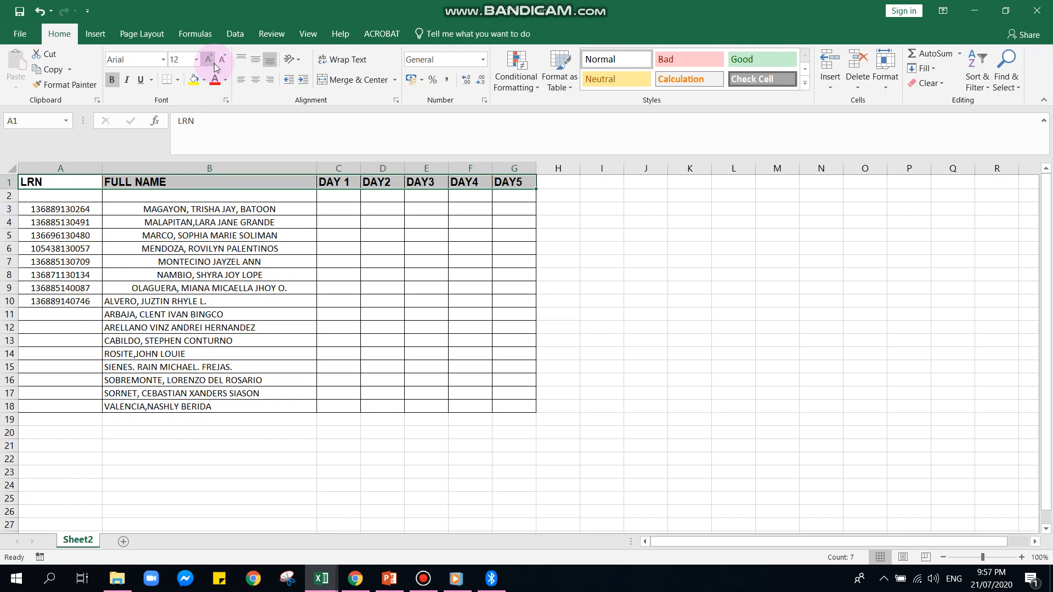
pyautogui.click(254, 79)
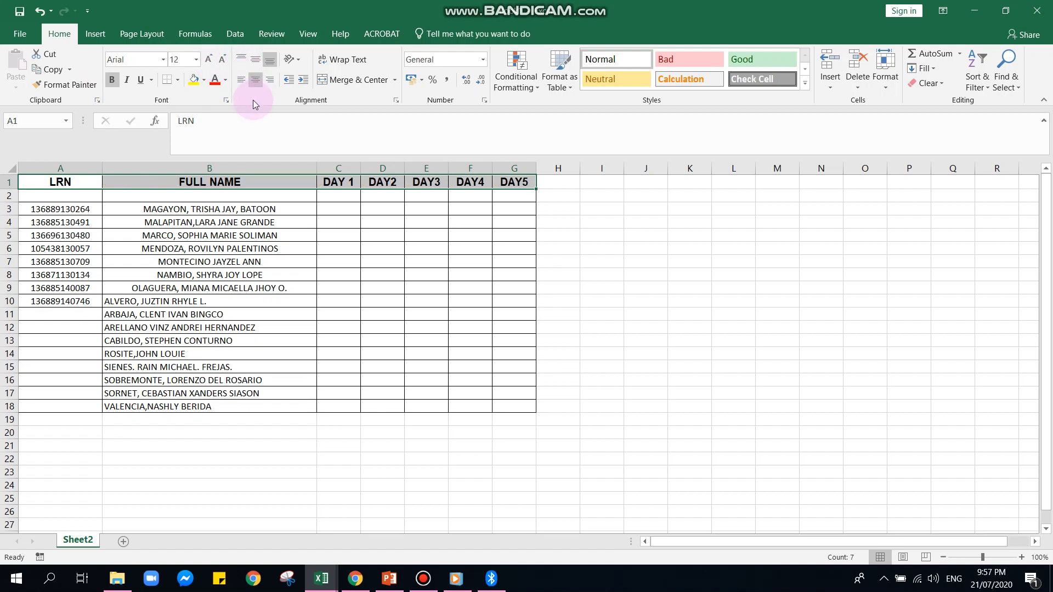
pyautogui.click(173, 247)
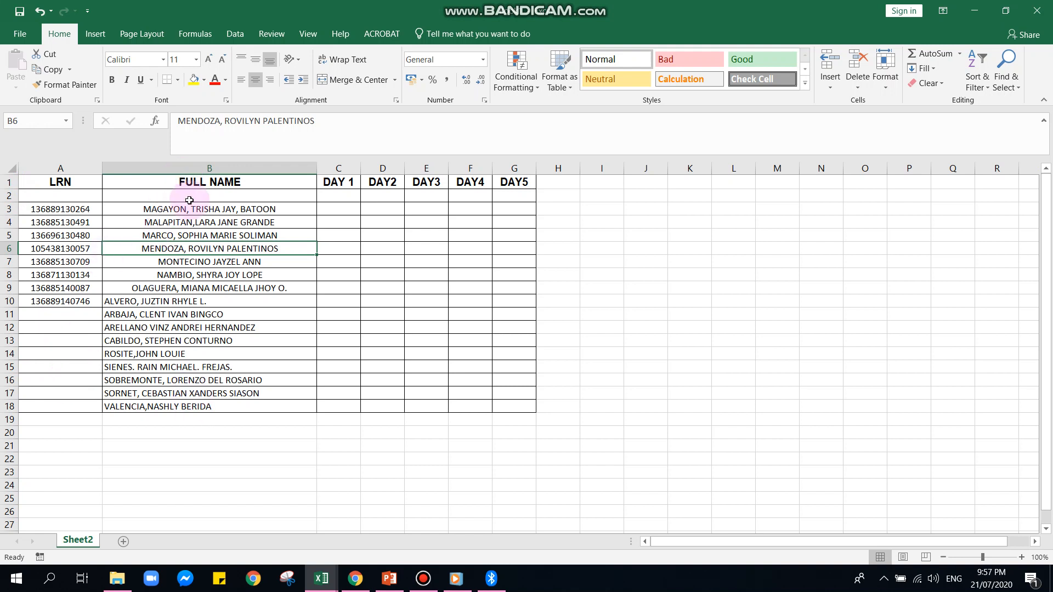
# Insert a new blank sheet column before the LRN column
pyautogui.click(50, 180)
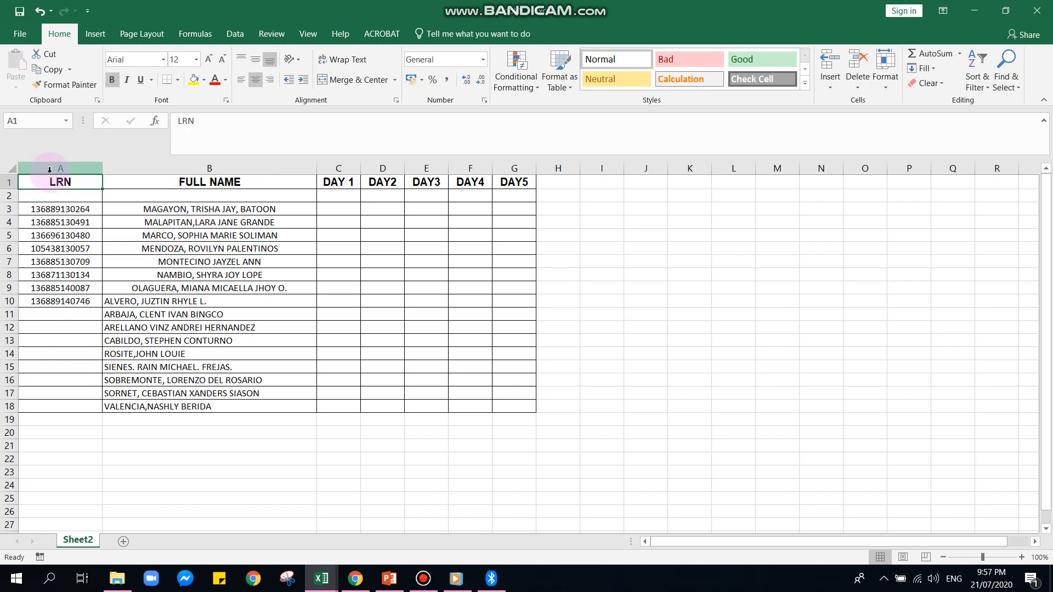
pyautogui.click(49, 169)
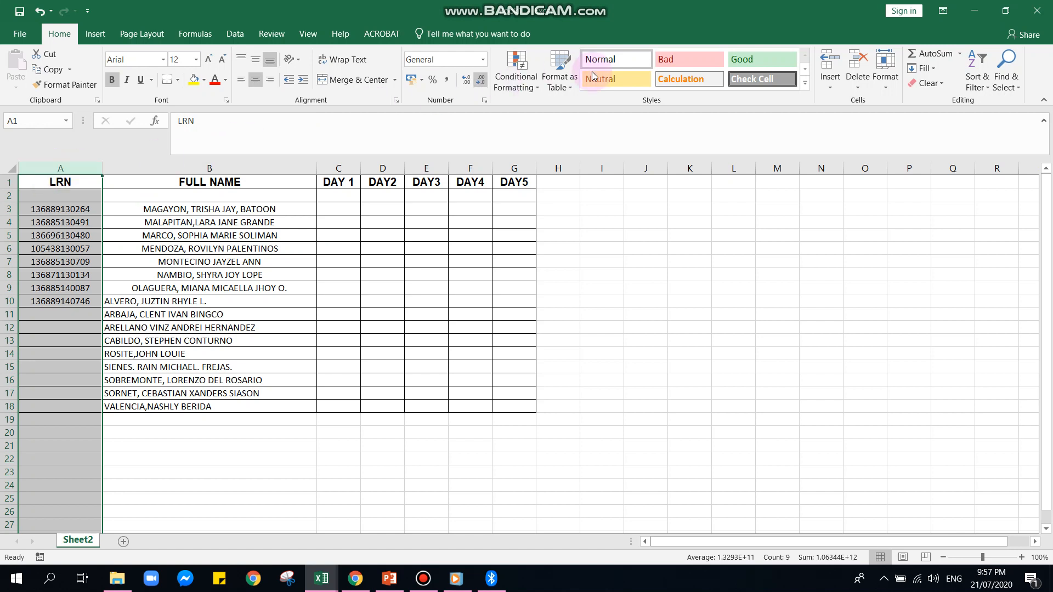
pyautogui.click(825, 82)
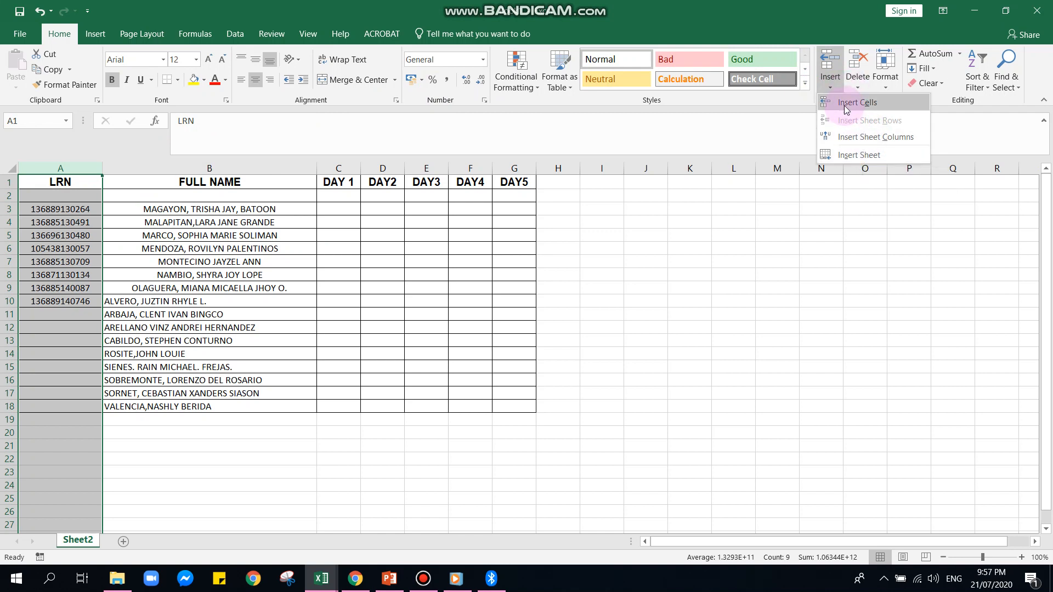
pyautogui.click(853, 137)
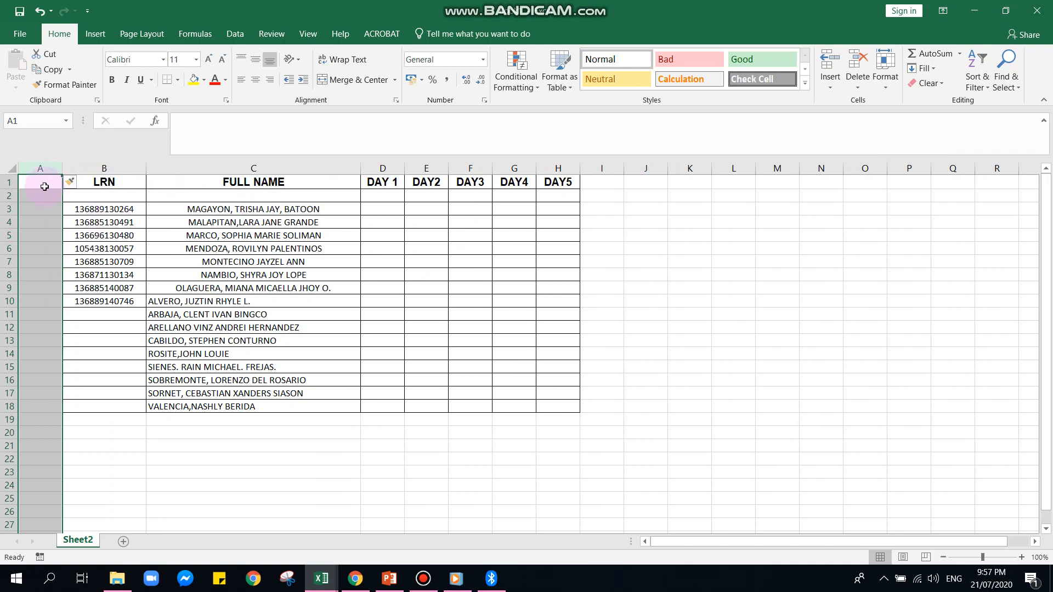
# Apply outline and inside borders to the whole new blank column A
pyautogui.click(896, 72)
pyautogui.click(939, 352)
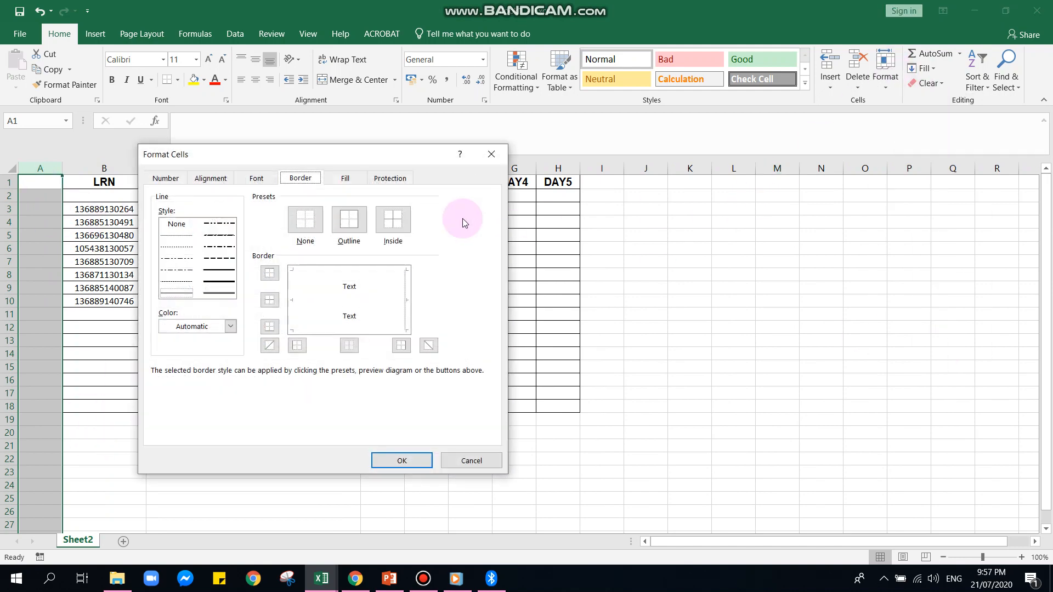
pyautogui.click(349, 219)
pyautogui.click(393, 219)
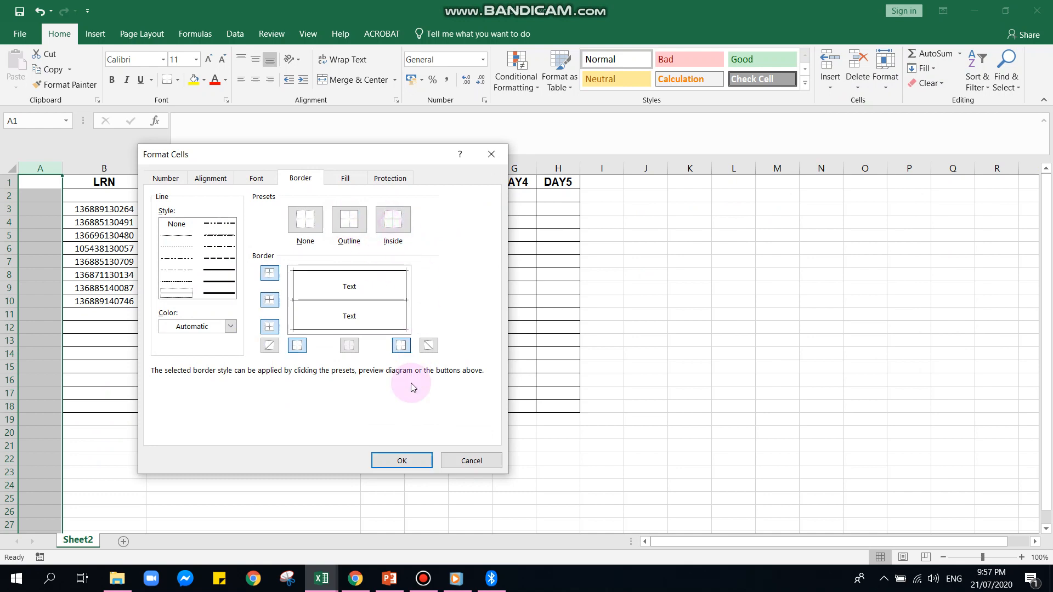
pyautogui.click(401, 459)
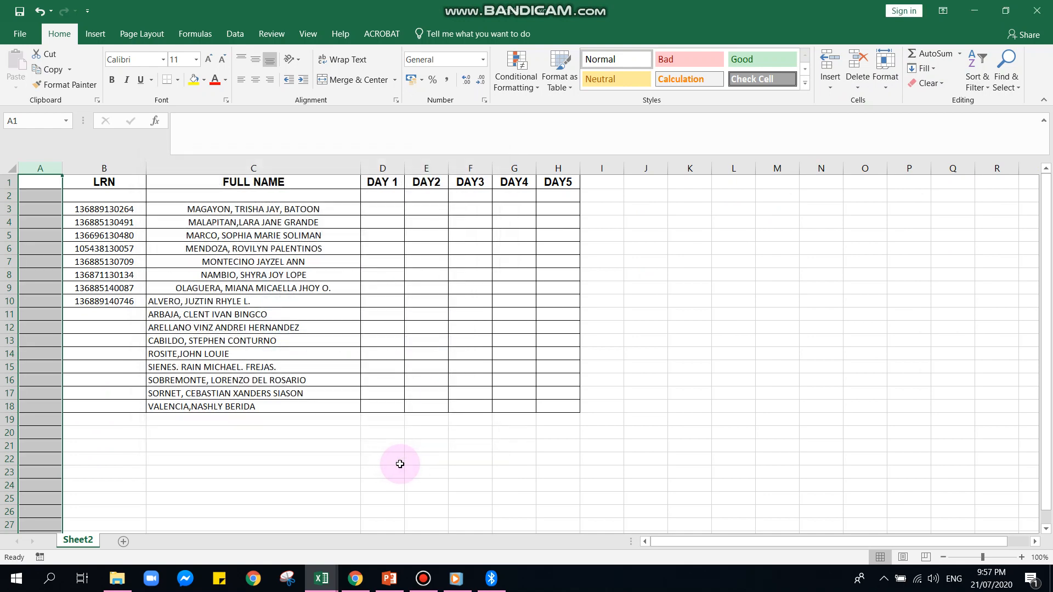
# Try to change the border line style of column A to a heavier solid line
pyautogui.rightClick(28, 184)
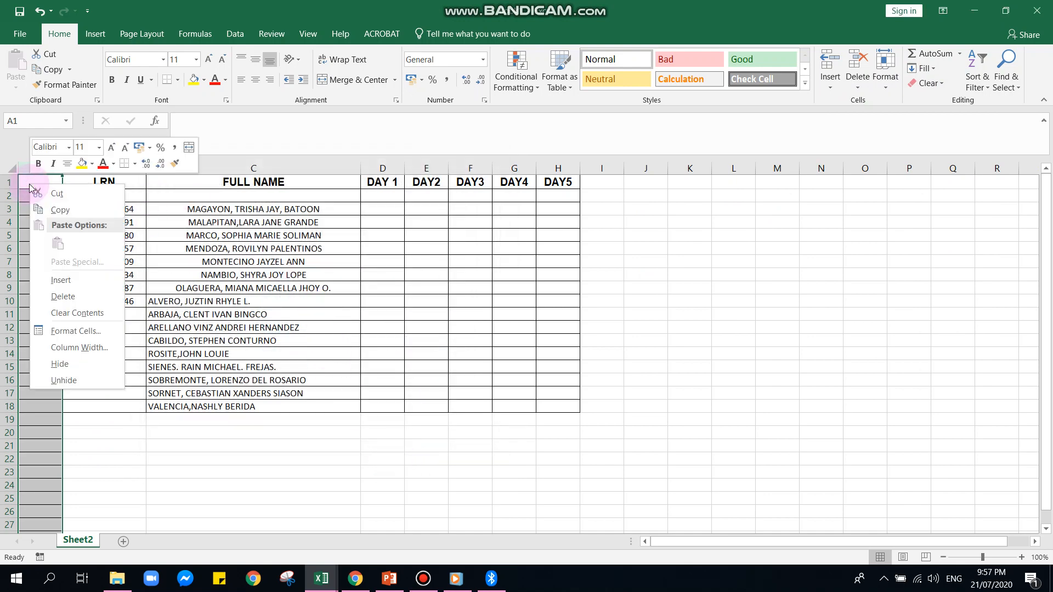
pyautogui.click(75, 331)
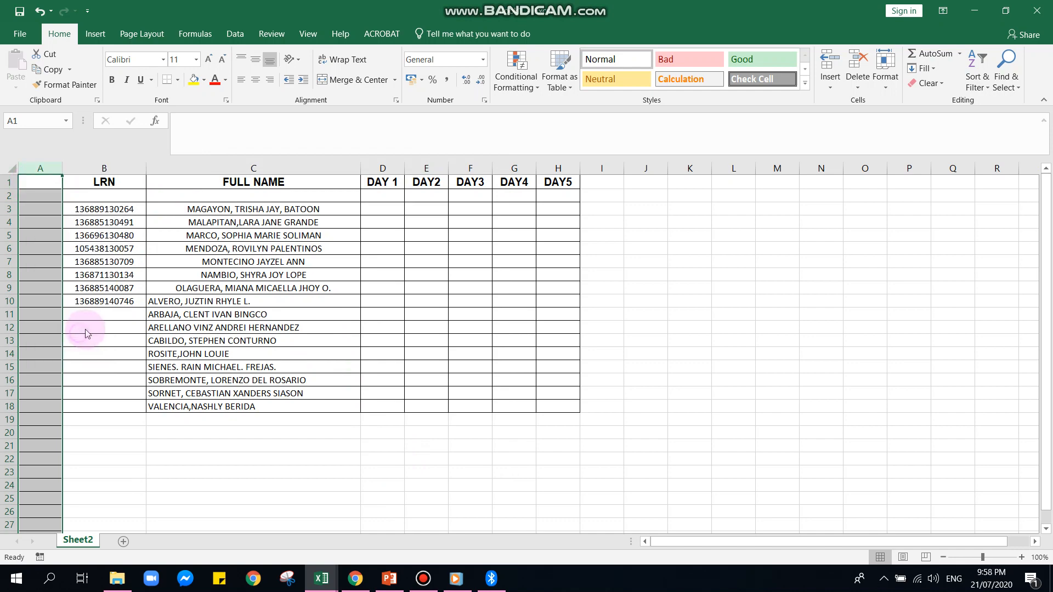
pyautogui.click(92, 286)
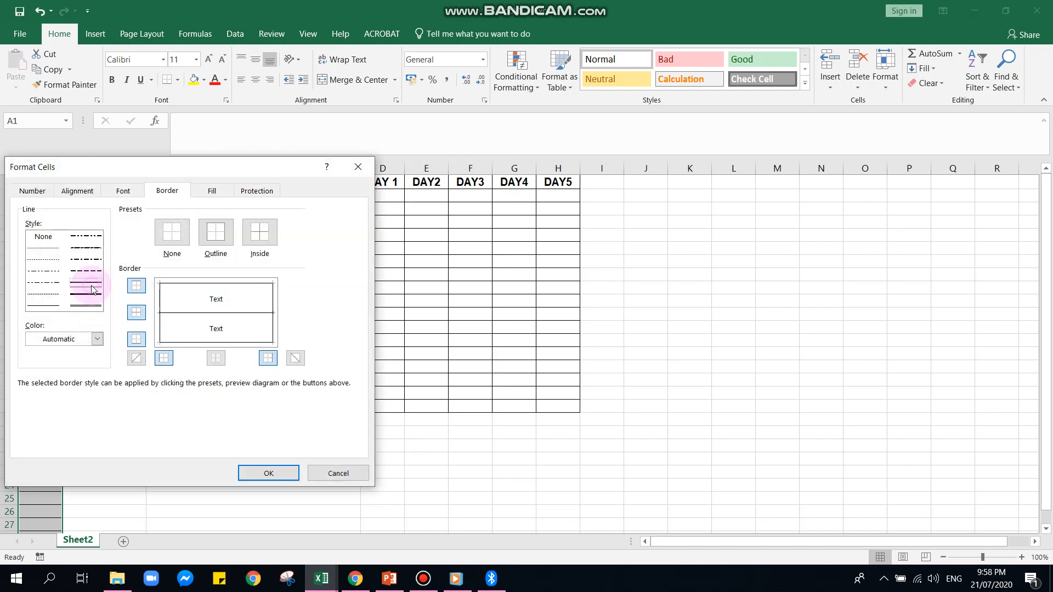
pyautogui.click(251, 467)
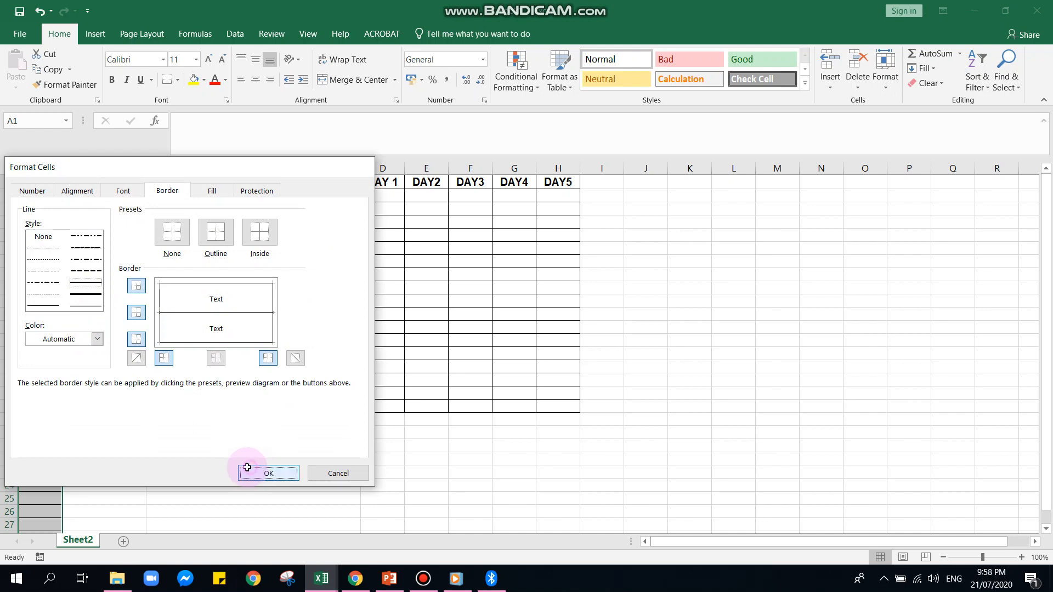
pyautogui.click(246, 470)
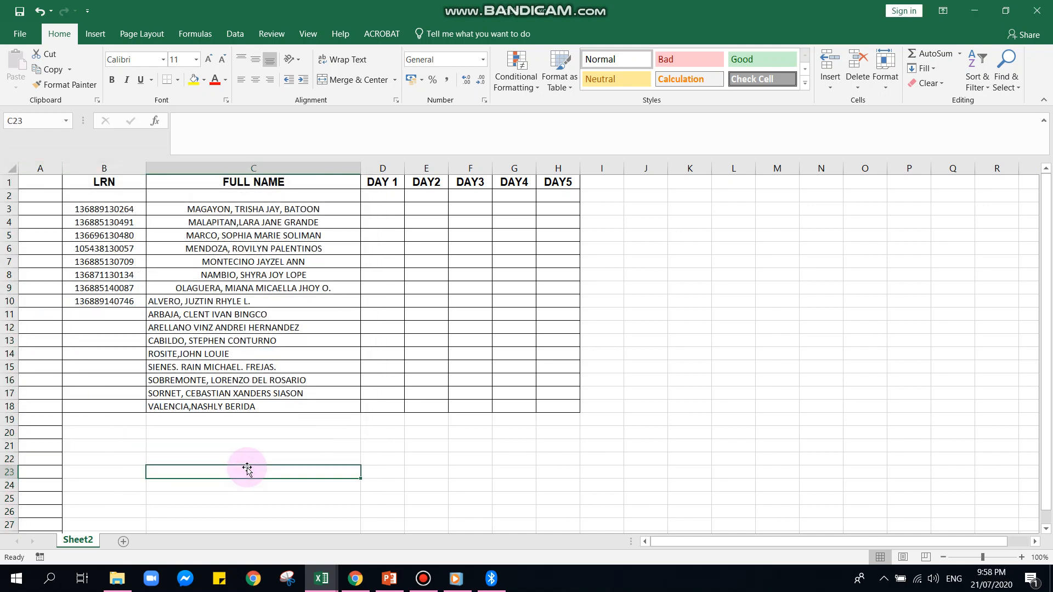
# Enter the column heading No. in cell A1
pyautogui.click(57, 184)
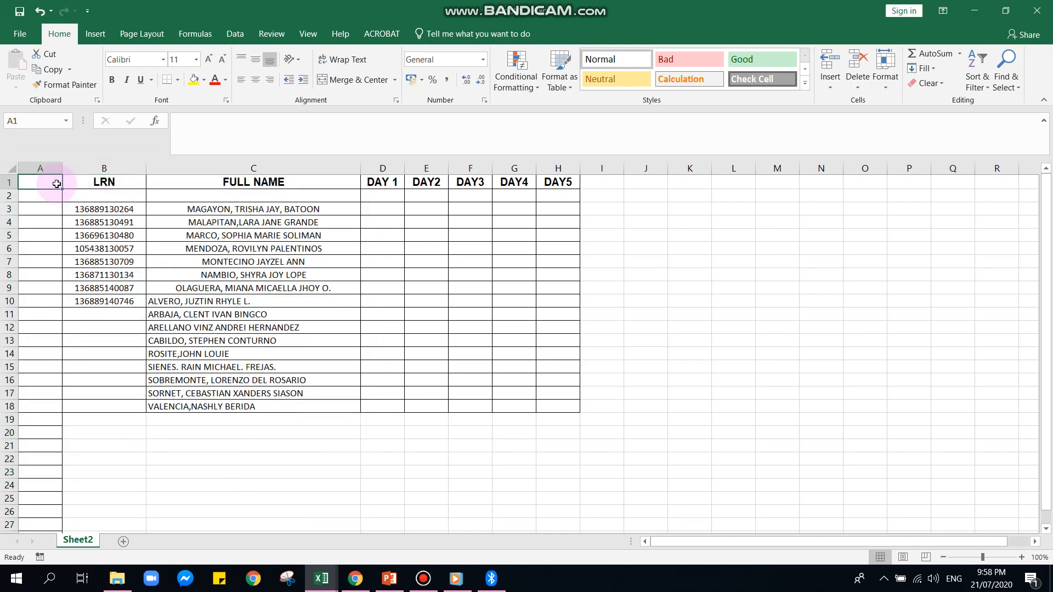
pyautogui.write('No.')
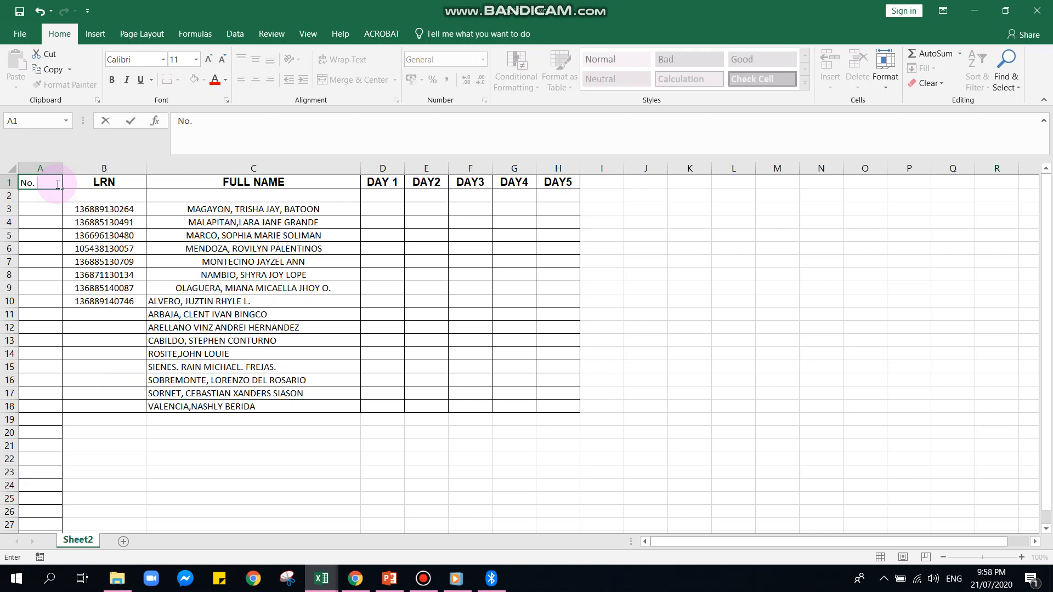
pyautogui.click(98, 218)
# Format the No. heading in A1 as bold Arial, size 12, centred horizontally
pyautogui.click(47, 182)
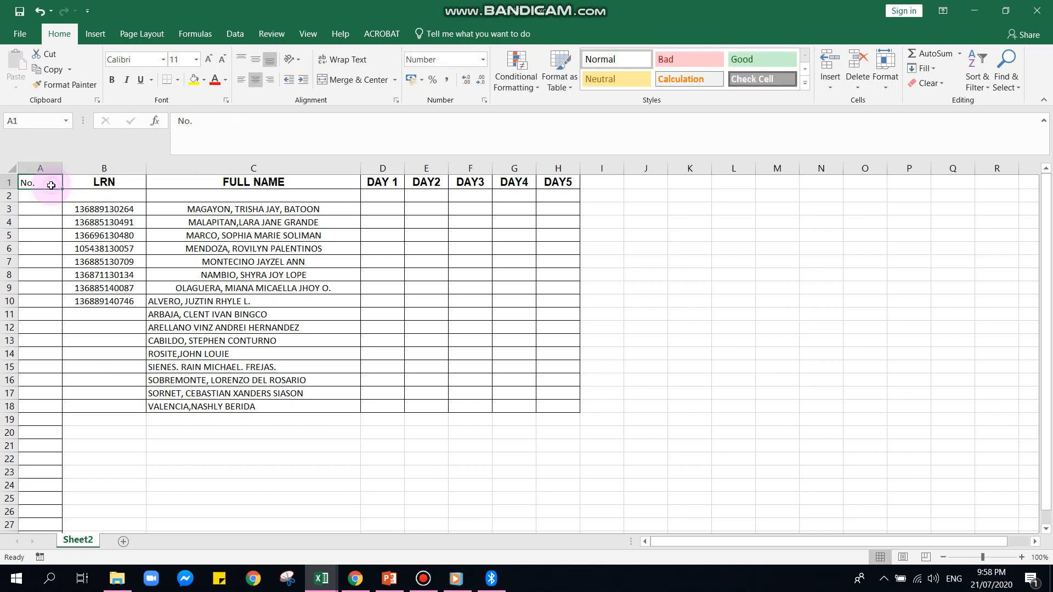
pyautogui.click(112, 80)
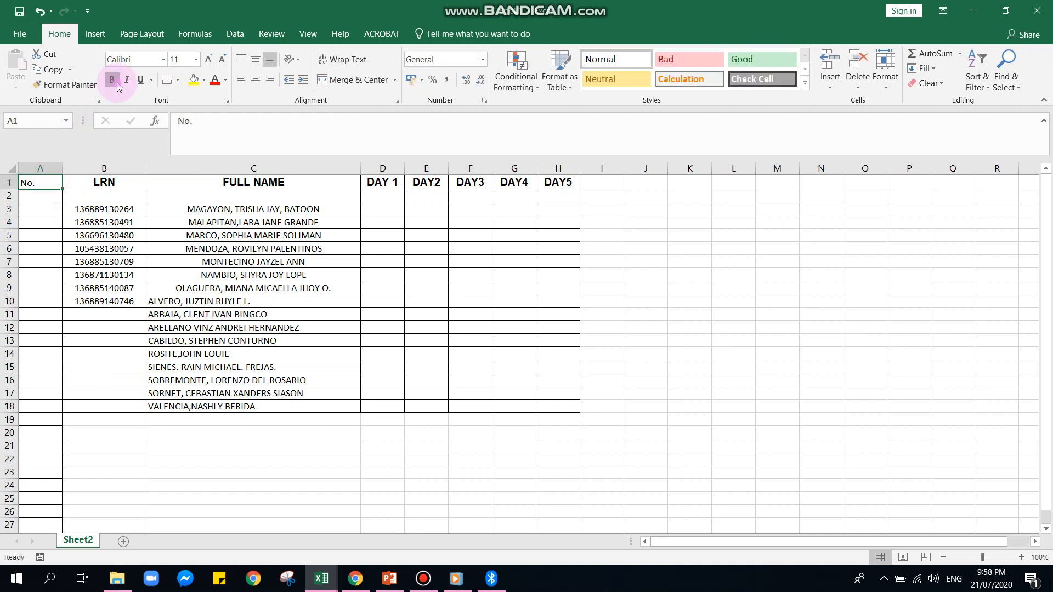
pyautogui.click(163, 59)
pyautogui.click(128, 184)
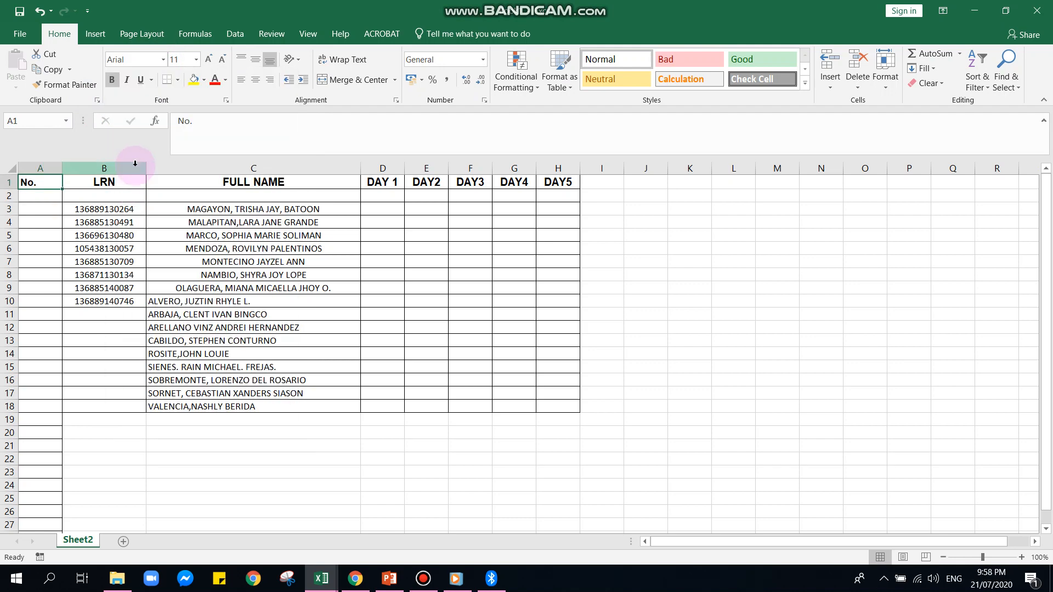
pyautogui.click(255, 80)
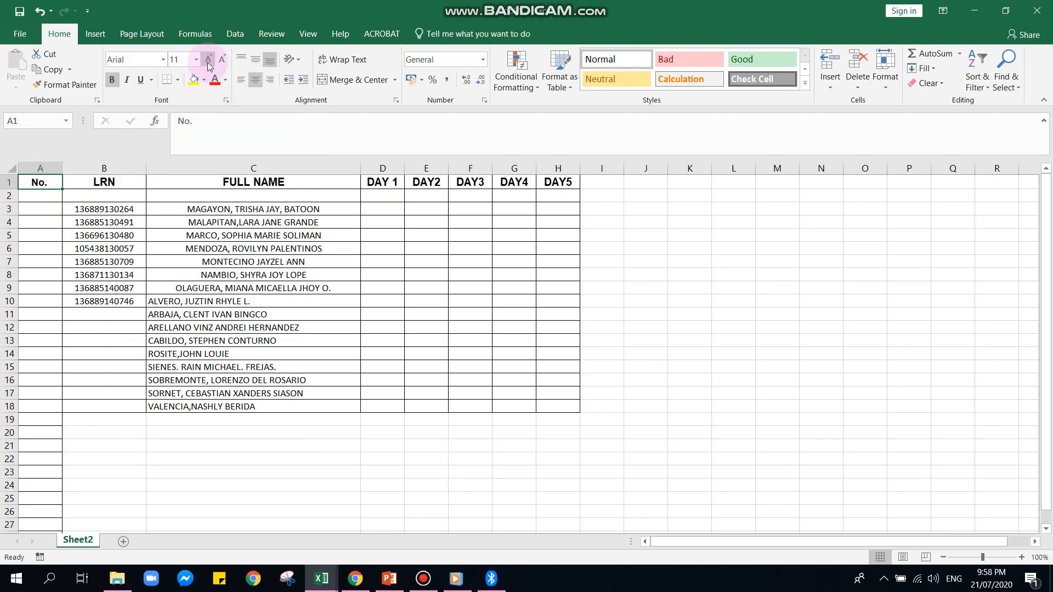
pyautogui.click(208, 64)
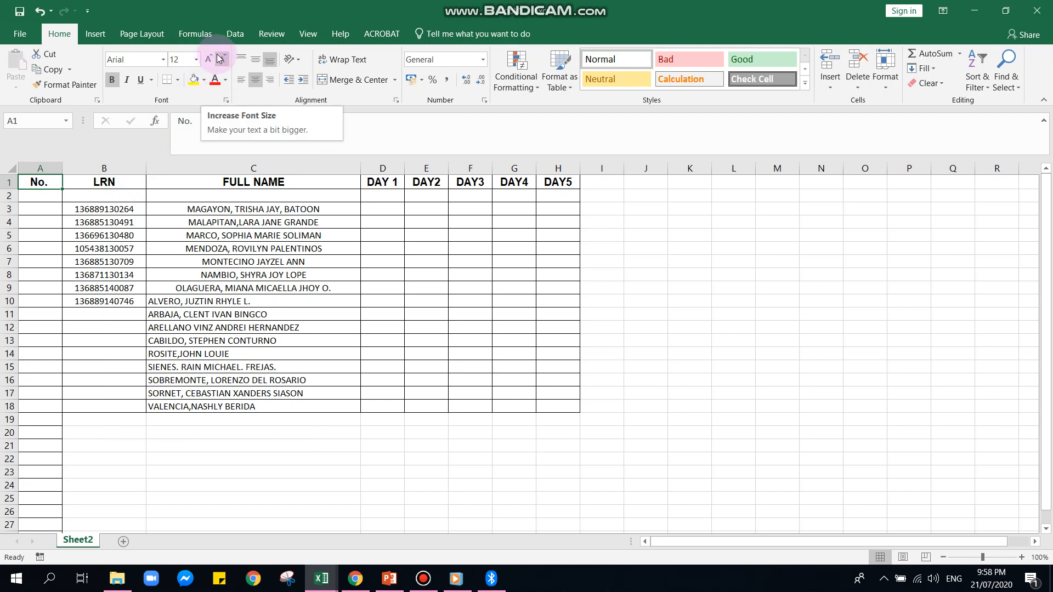
pyautogui.click(223, 60)
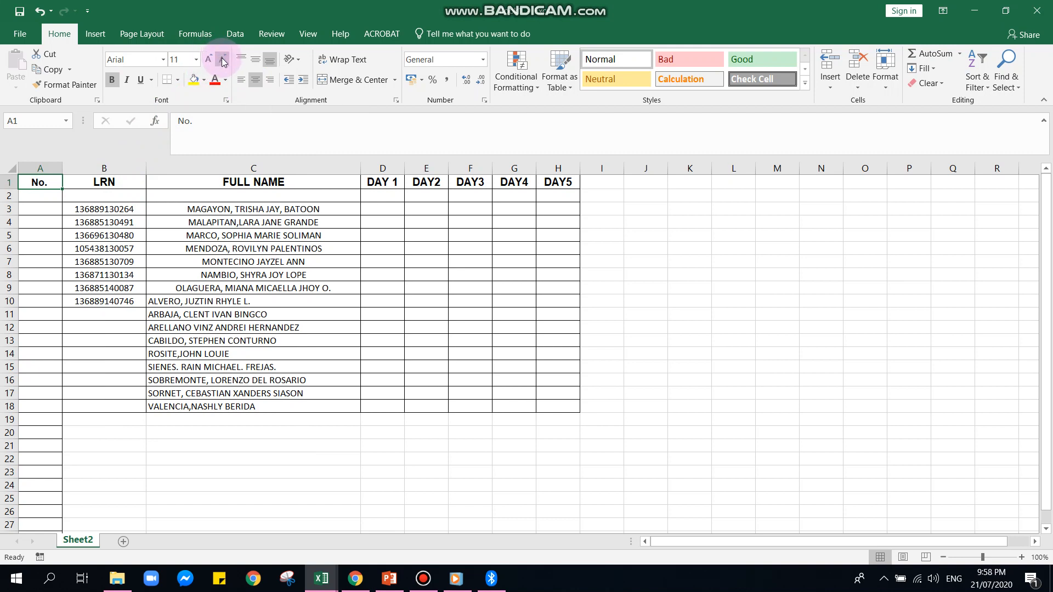
pyautogui.click(209, 62)
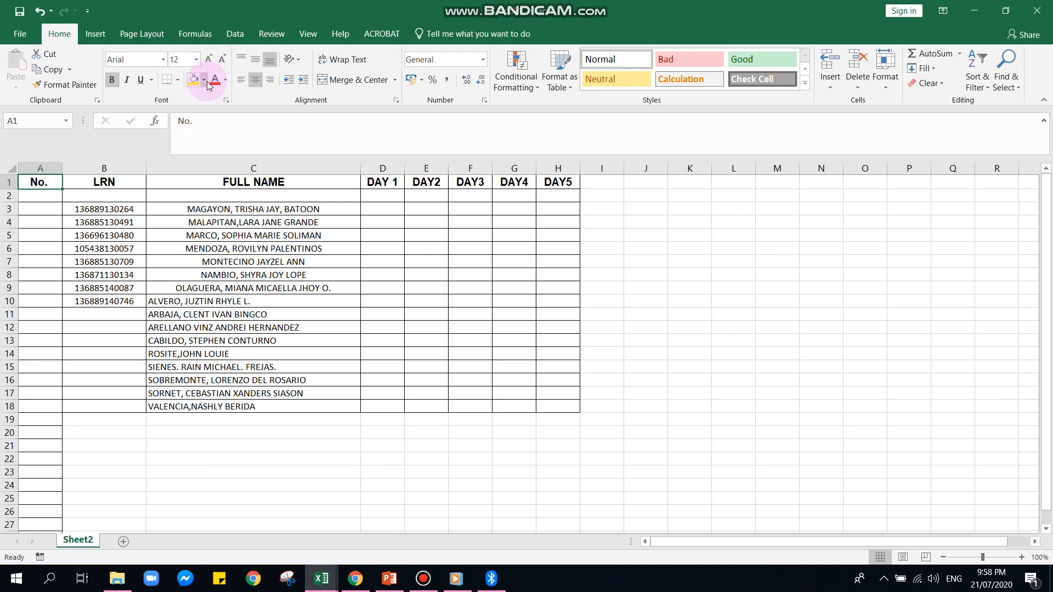
# Fill the heading row A1:H1 with the standard green colour
pyautogui.click(39, 181)
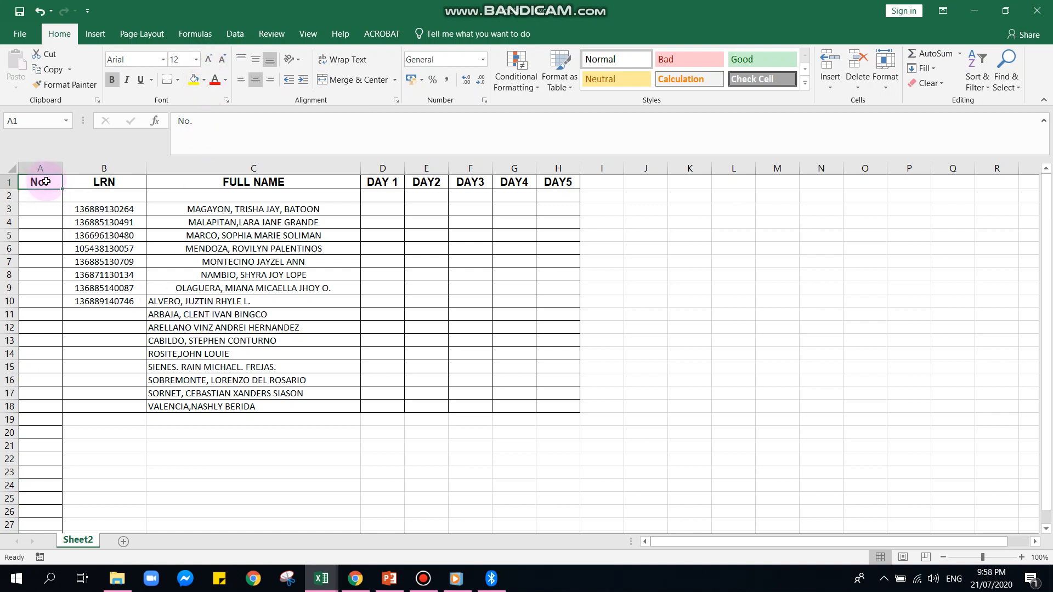
pyautogui.moveTo(40, 181); pyautogui.dragTo(557, 181)
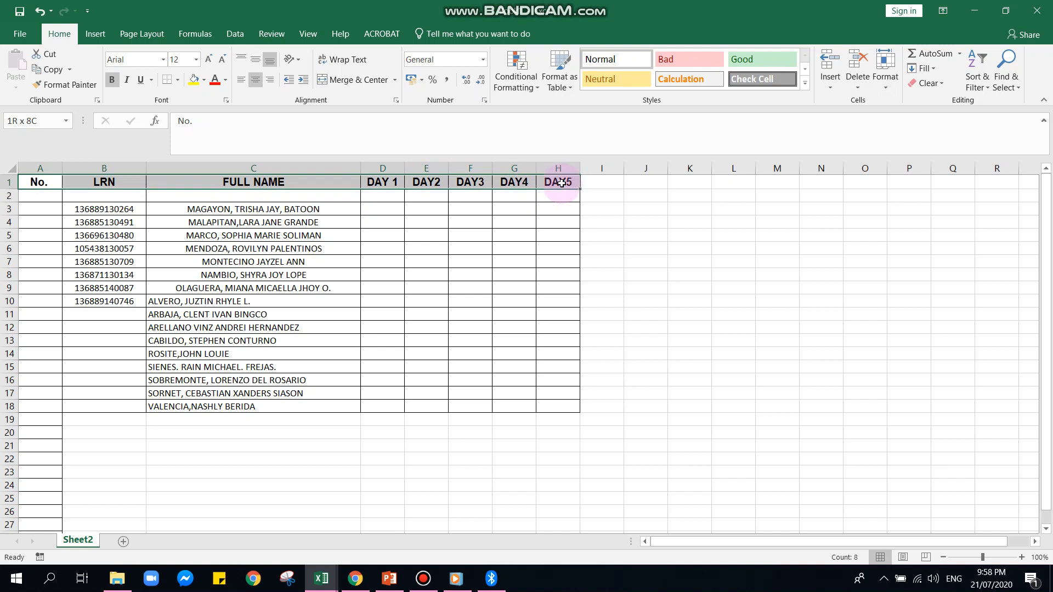
pyautogui.click(205, 81)
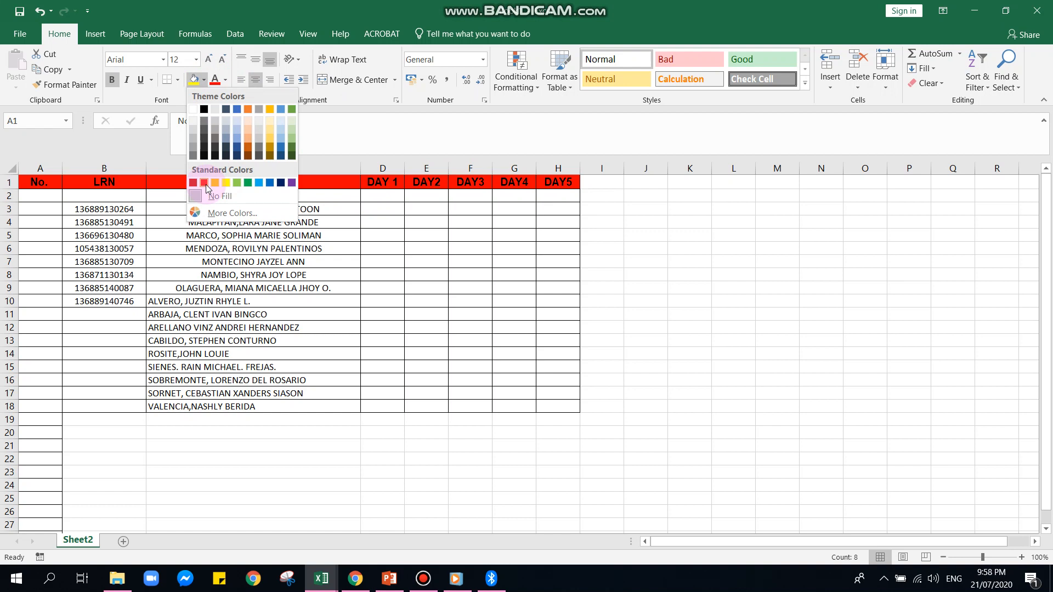
pyautogui.click(246, 183)
pyautogui.click(233, 222)
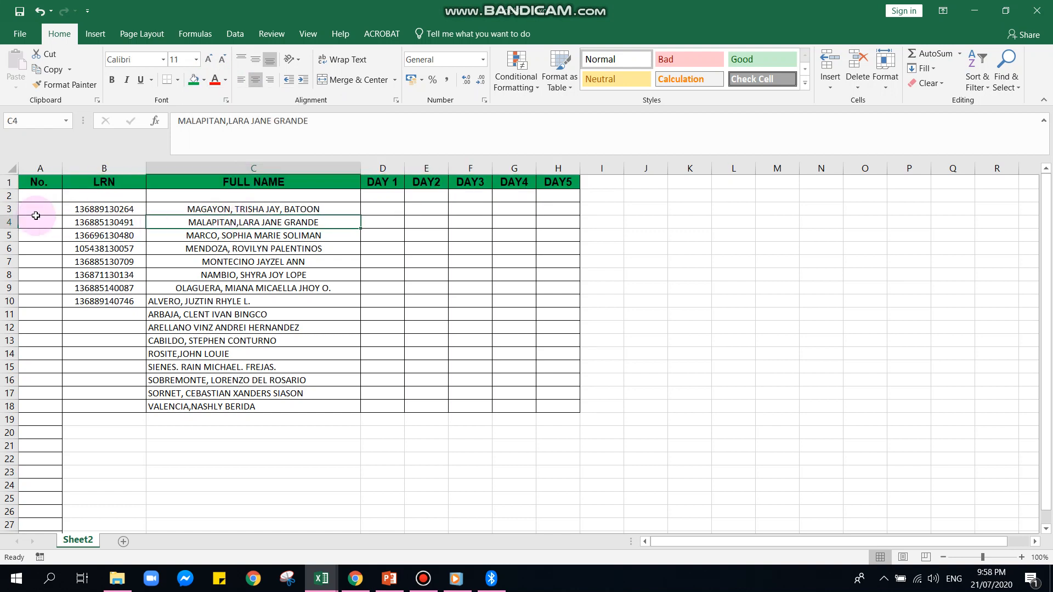
# Enter the numbers 1, 2 and 3 in cells A3, A4 and A5
pyautogui.click(37, 206)
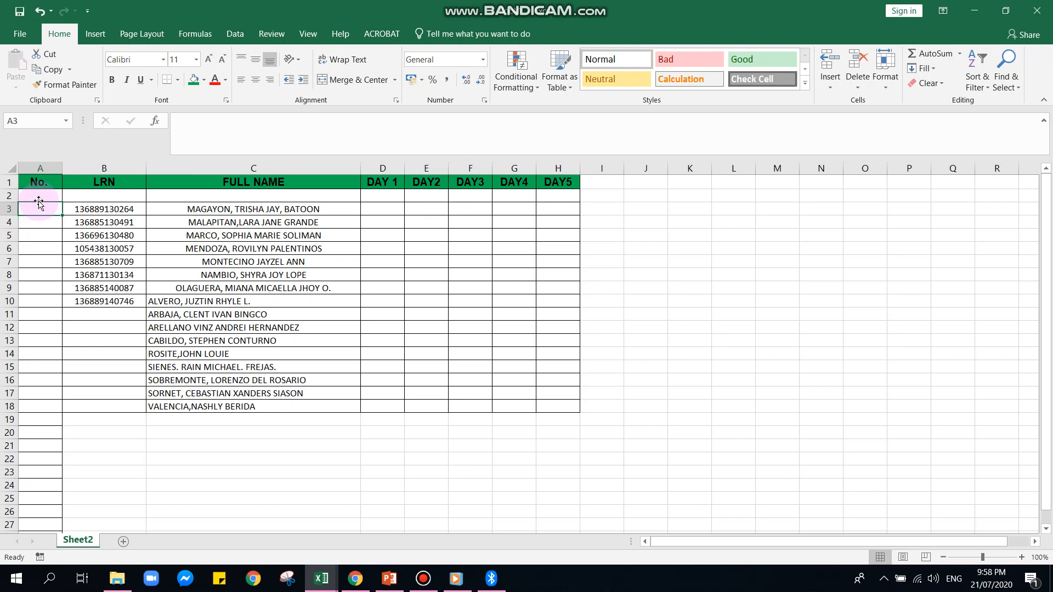
pyautogui.write('1')
pyautogui.press('Return')
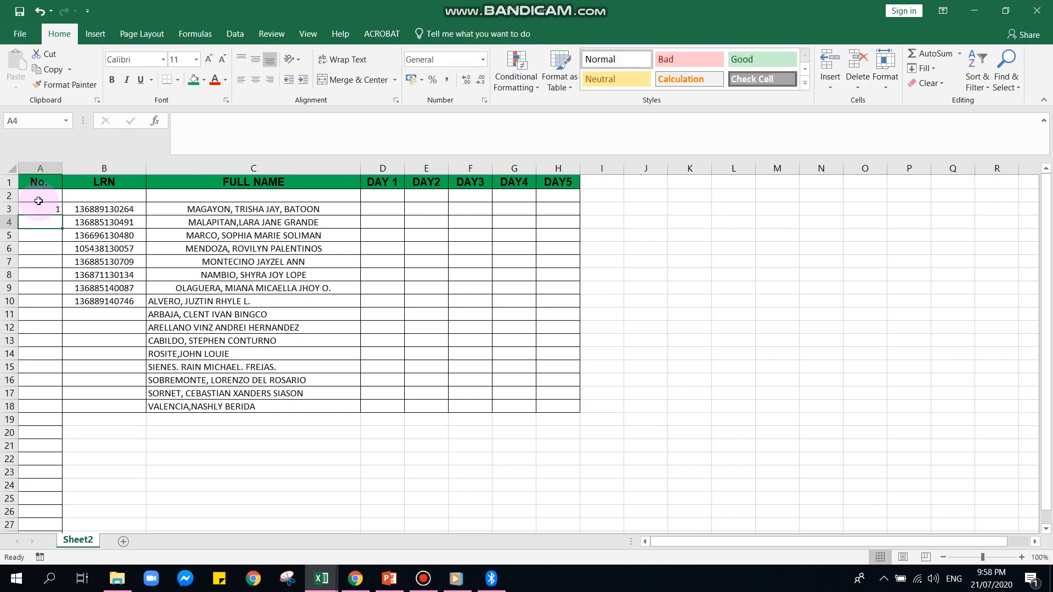
pyautogui.write('2')
pyautogui.press('Return')
pyautogui.write('3')
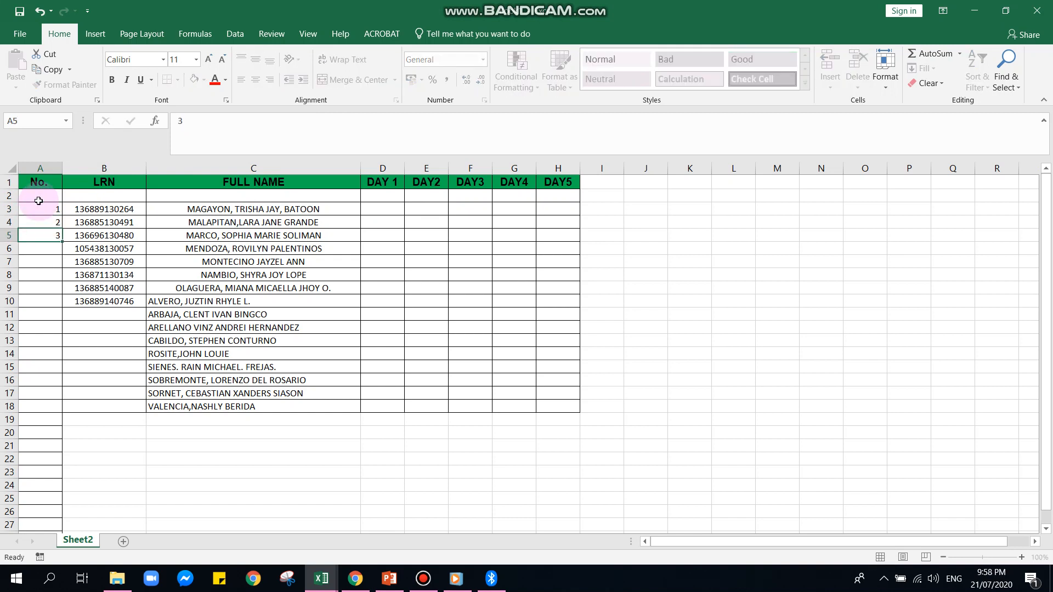
pyautogui.press('Return')
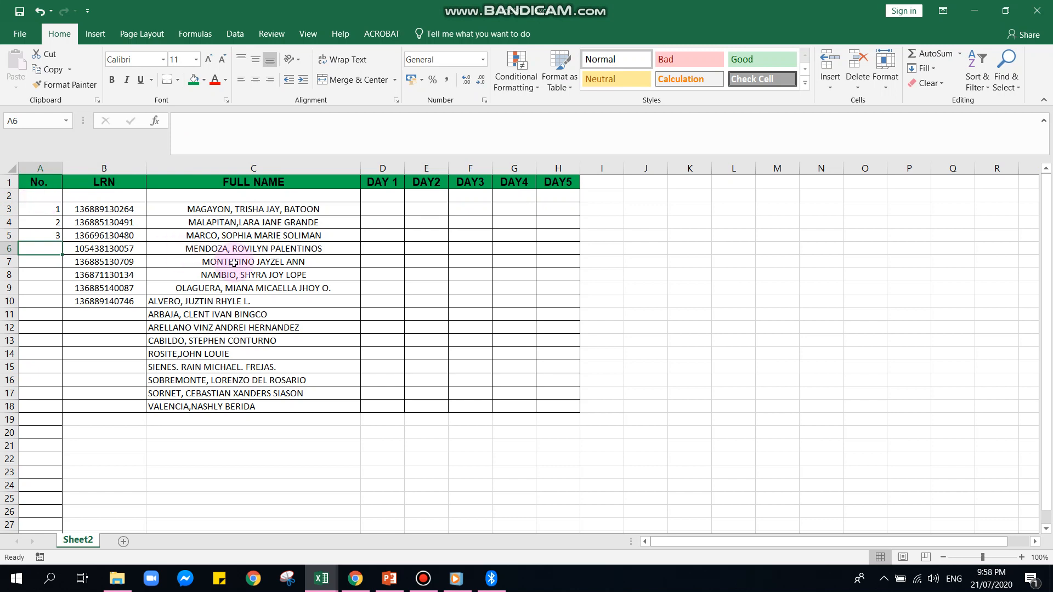
# Make the numbers in A3:A5 bold and centre them horizontally
pyautogui.click(51, 210)
pyautogui.moveTo(51, 210); pyautogui.dragTo(55, 230)
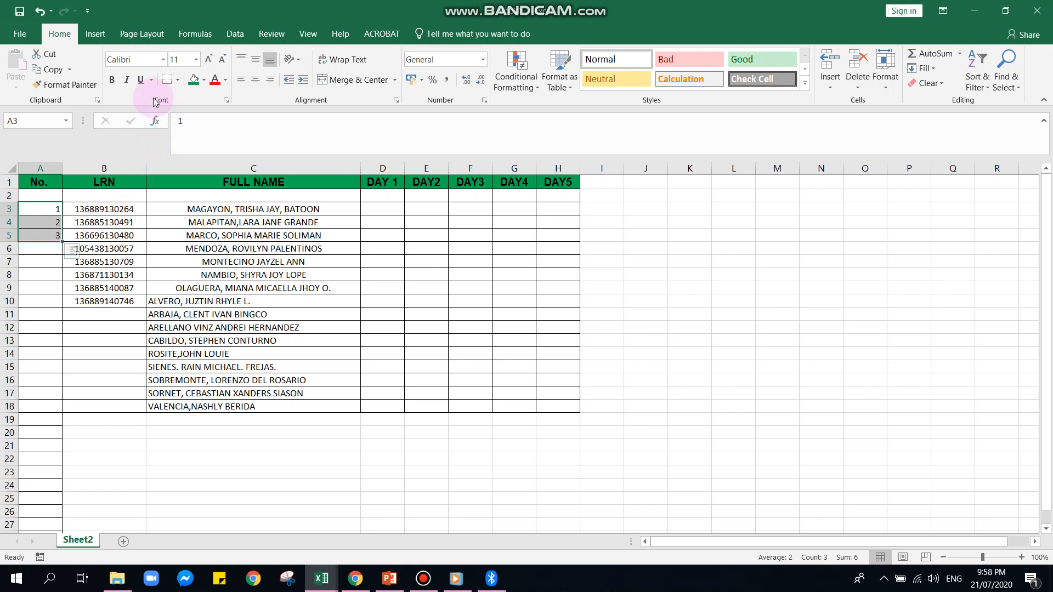
pyautogui.click(111, 79)
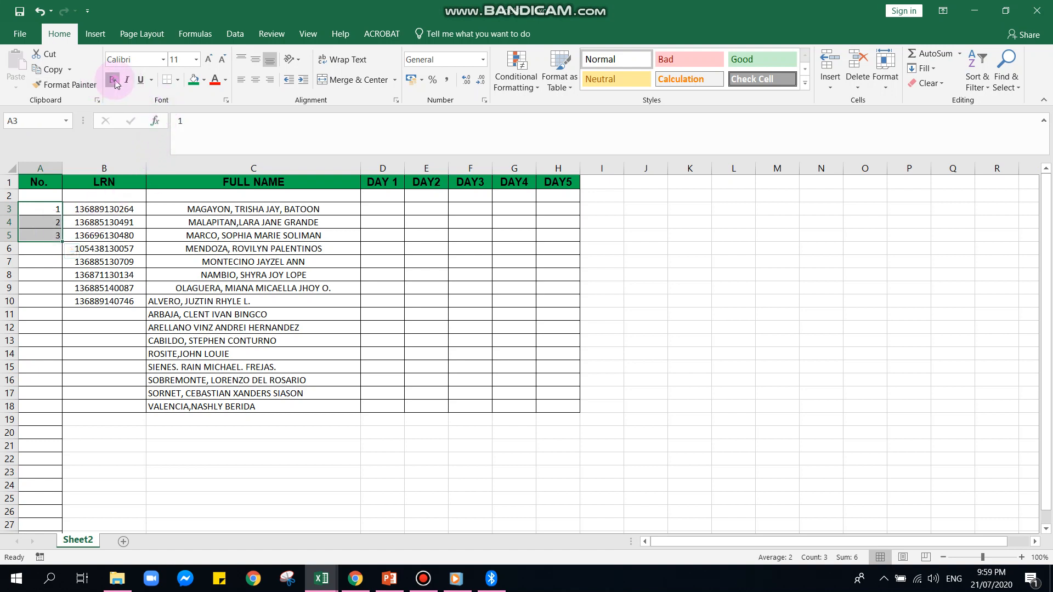
pyautogui.click(255, 80)
pyautogui.click(213, 63)
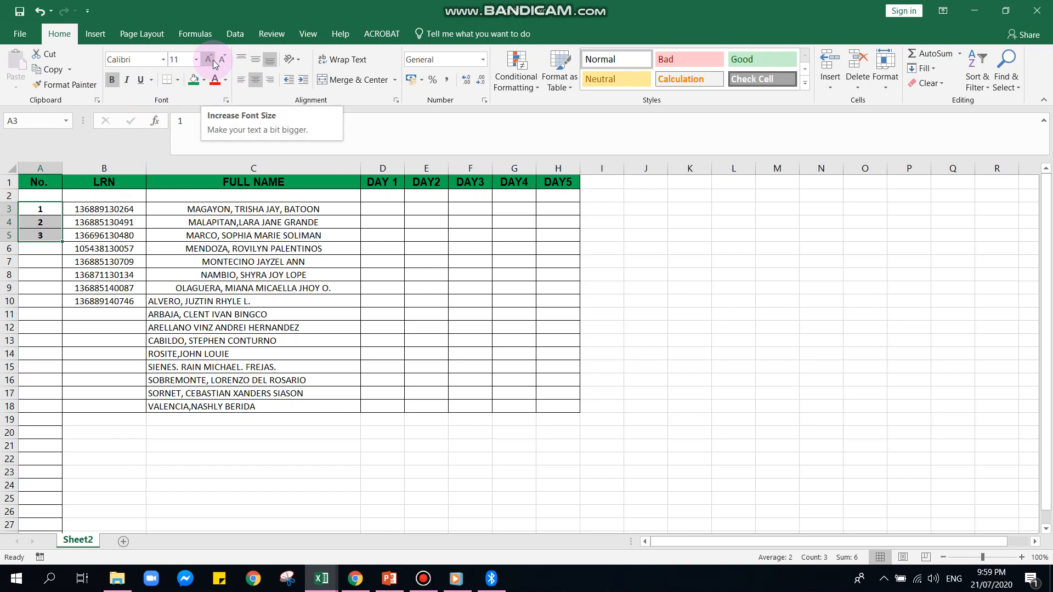
# Extend the number series from A3:A5 down to A18, numbering the students through 16
pyautogui.click(63, 242)
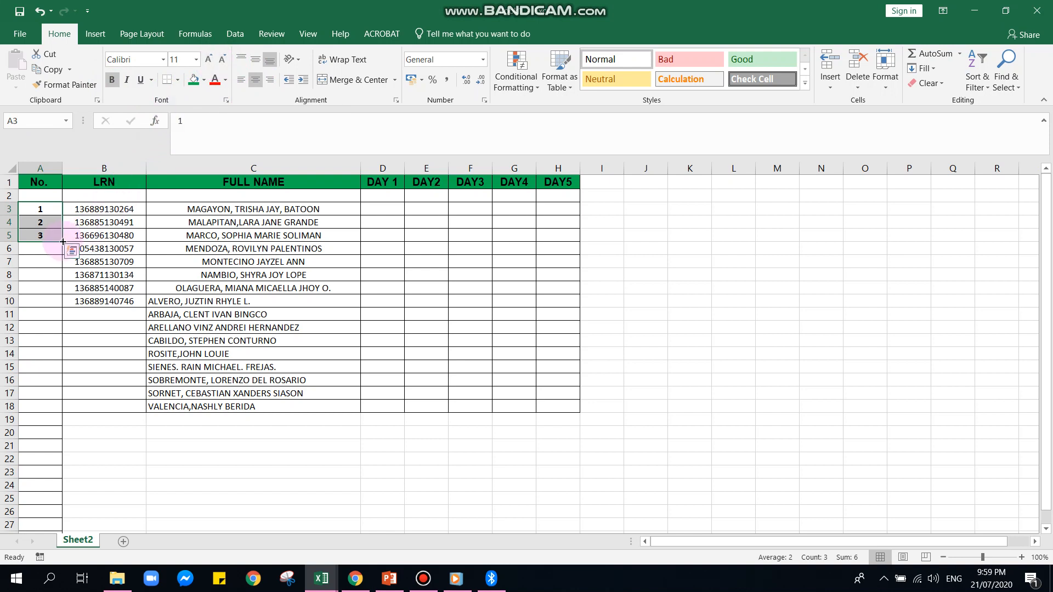
pyautogui.moveTo(64, 241); pyautogui.dragTo(44, 407)
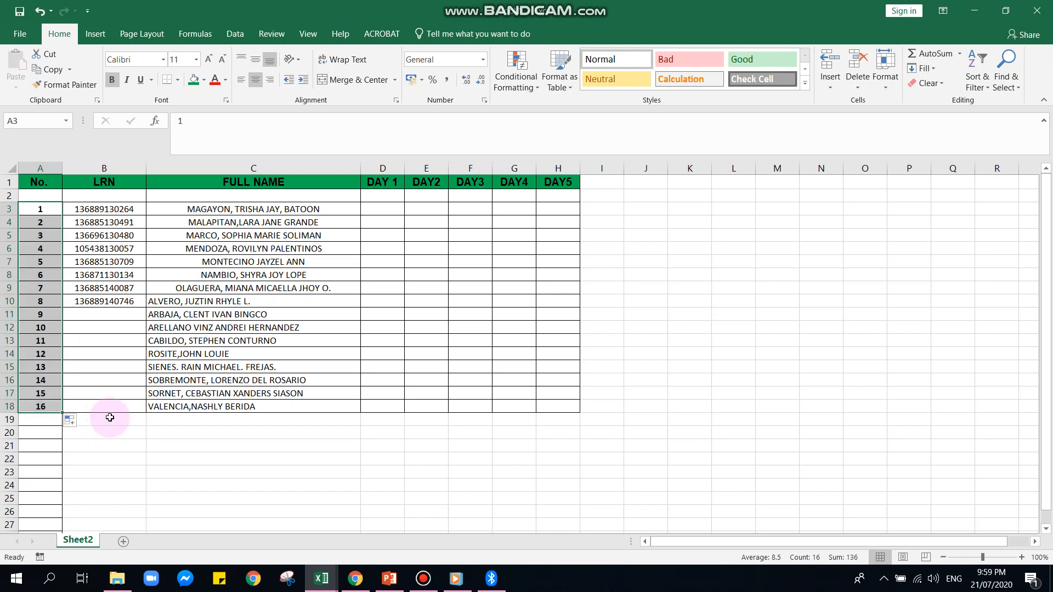
pyautogui.click(124, 254)
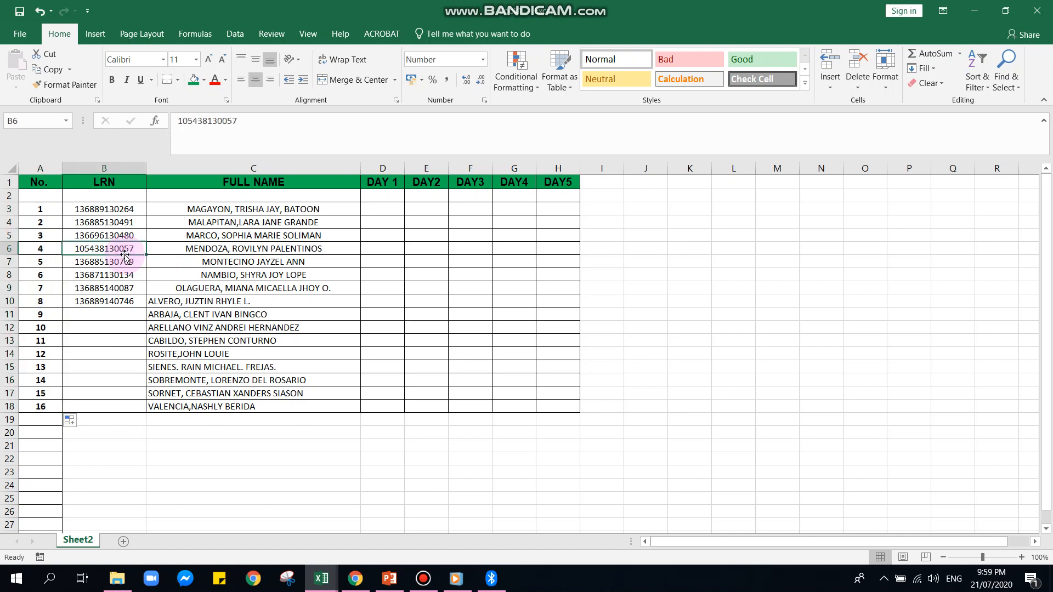
# Replace the LRN of student 2 in cell B4 with a new 12-digit learner number
pyautogui.click(78, 213)
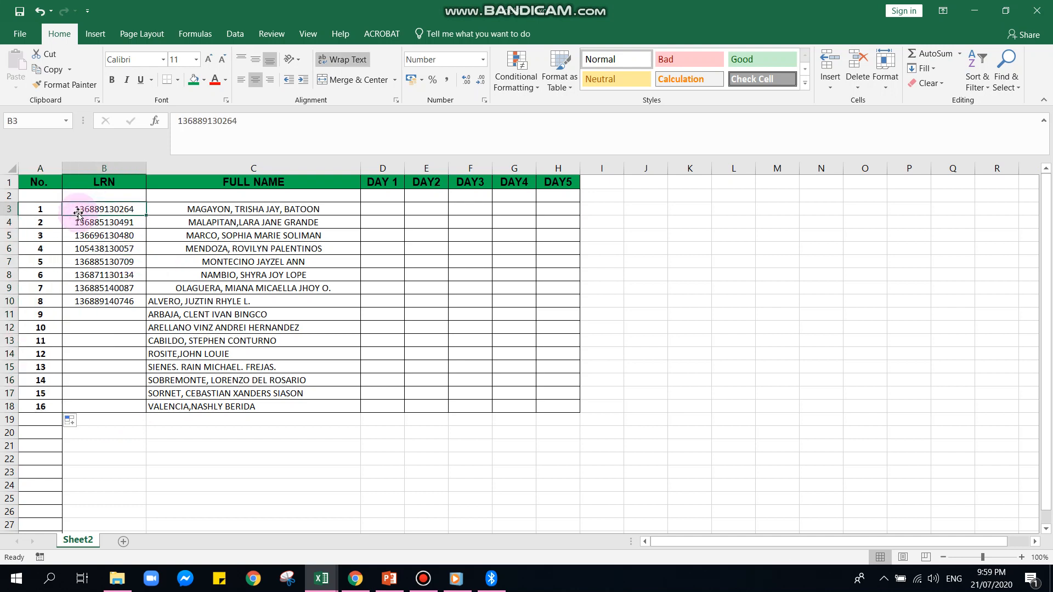
pyautogui.moveTo(79, 213); pyautogui.dragTo(87, 220)
pyautogui.click(88, 221)
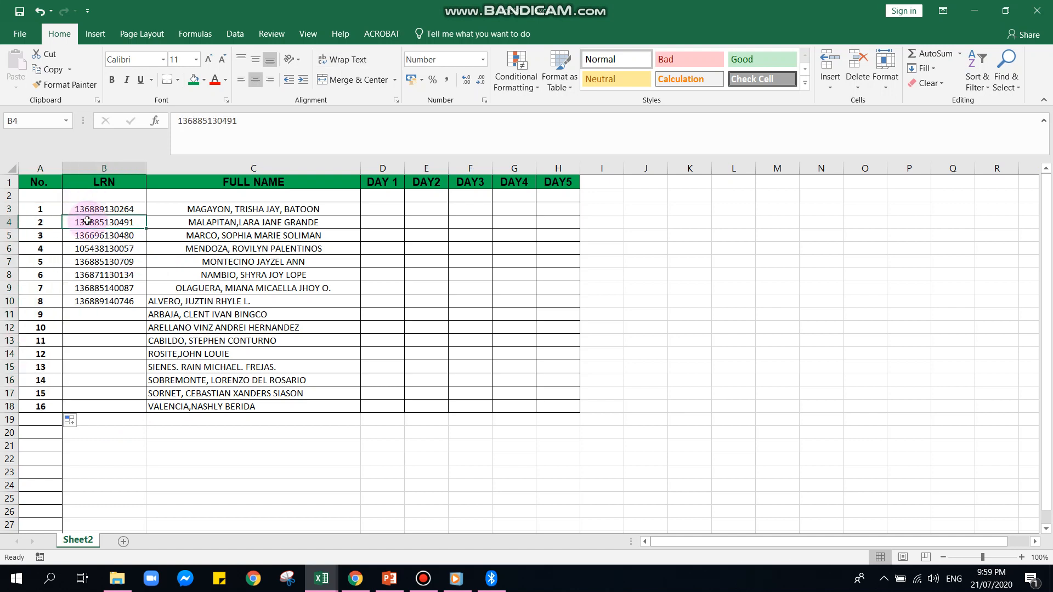
pyautogui.write('13567')
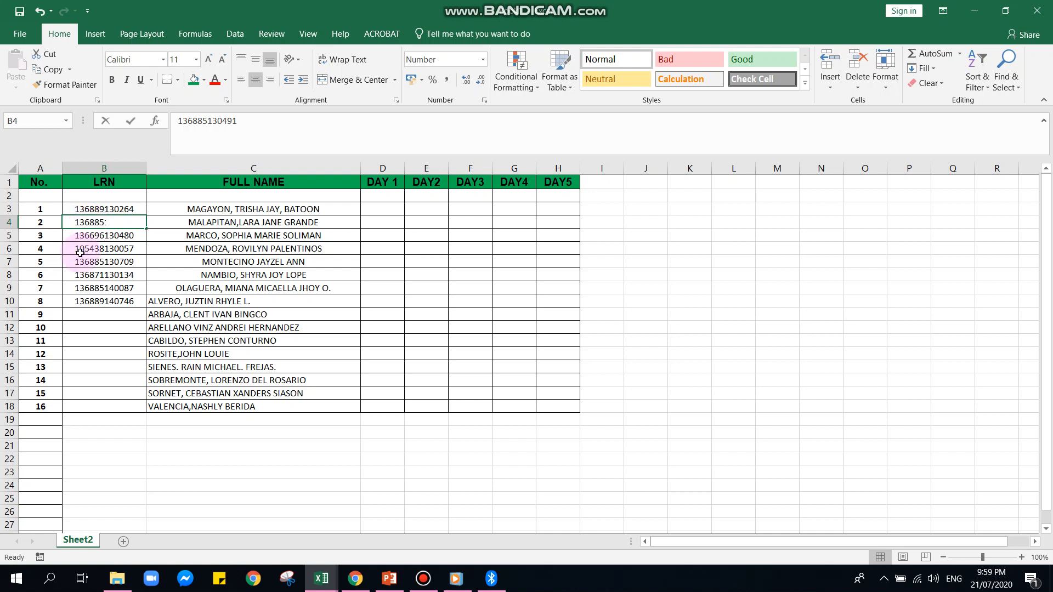
pyautogui.write('8')
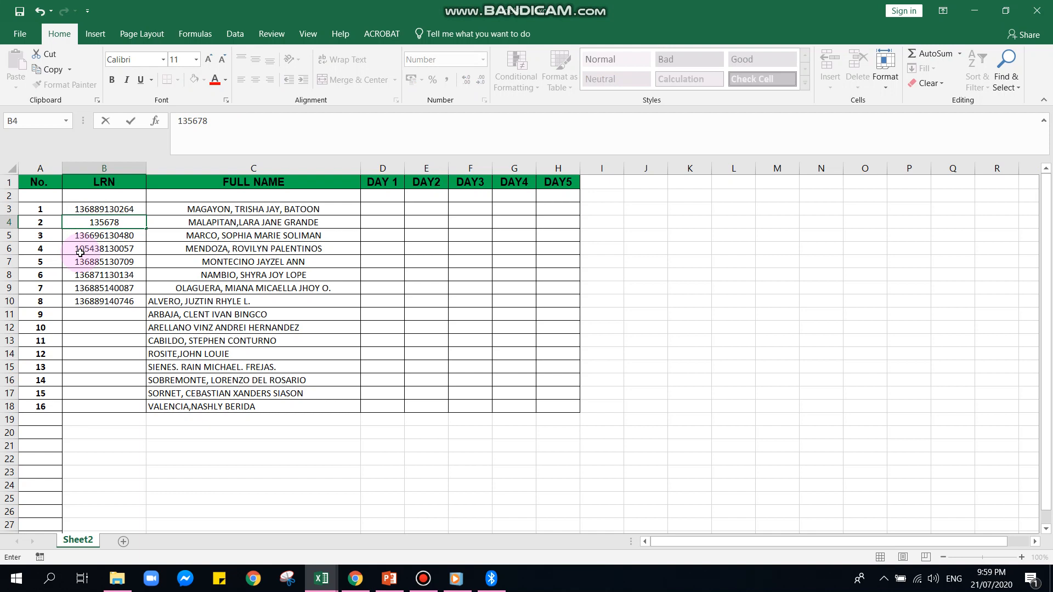
pyautogui.write('267890')
pyautogui.press('Return')
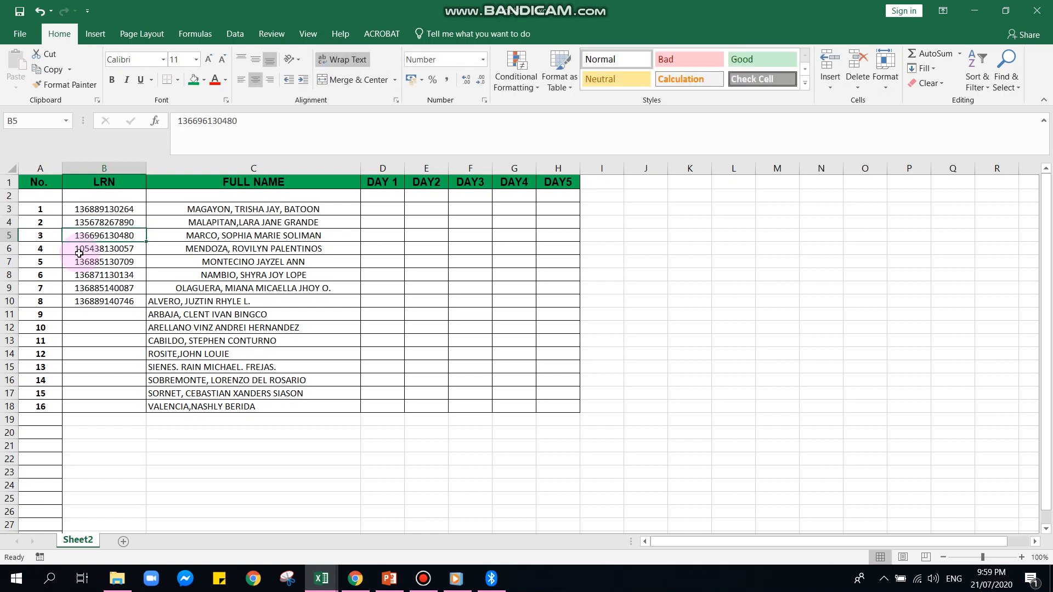
pyautogui.click(90, 223)
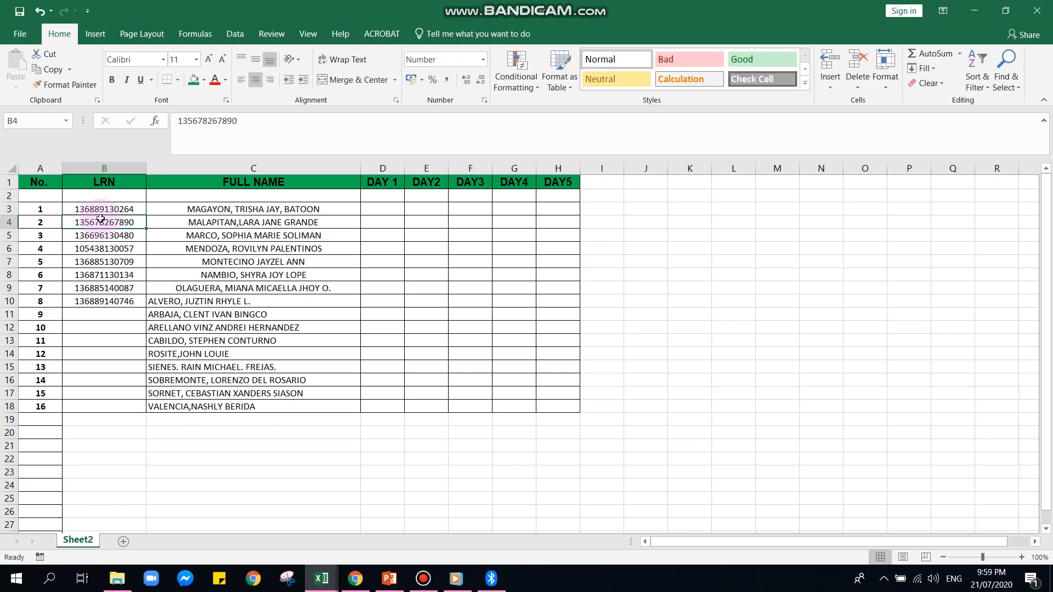
# Enter a 12-digit learner number as the LRN of student 9 in cell B11
pyautogui.click(105, 317)
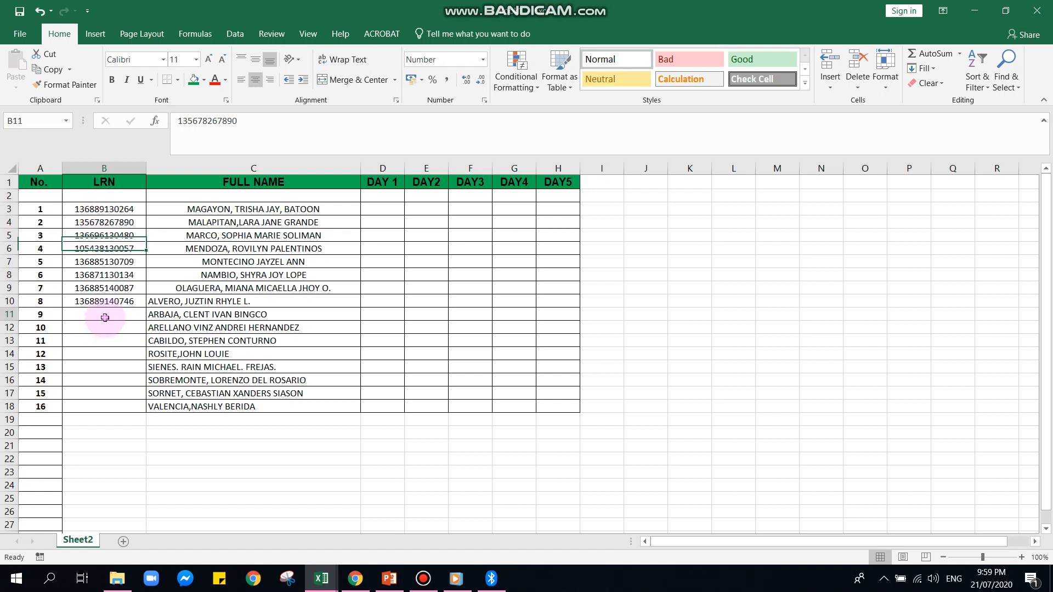
pyautogui.write('13')
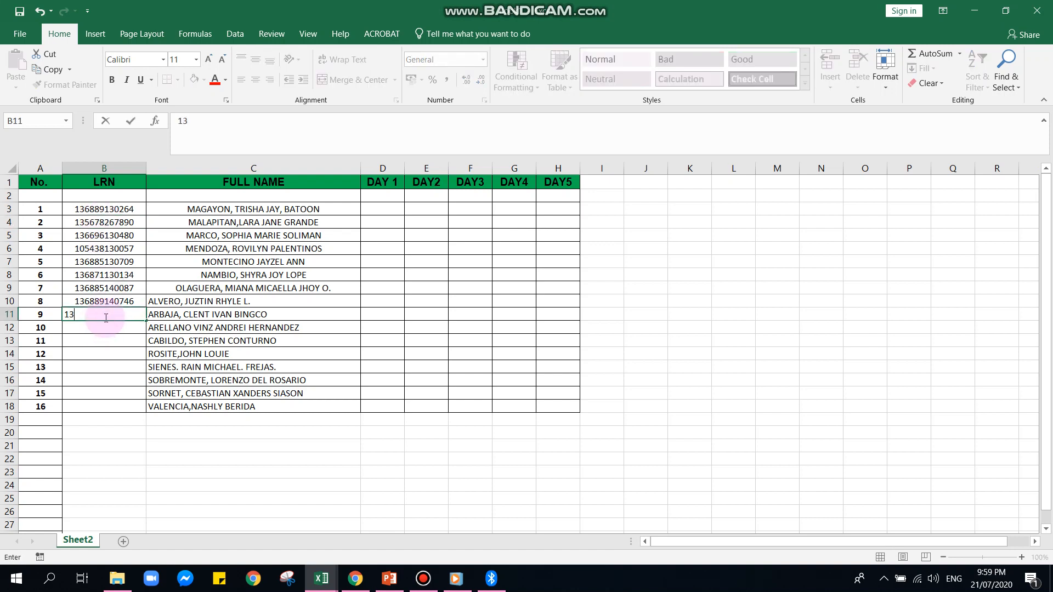
pyautogui.write('56789012')
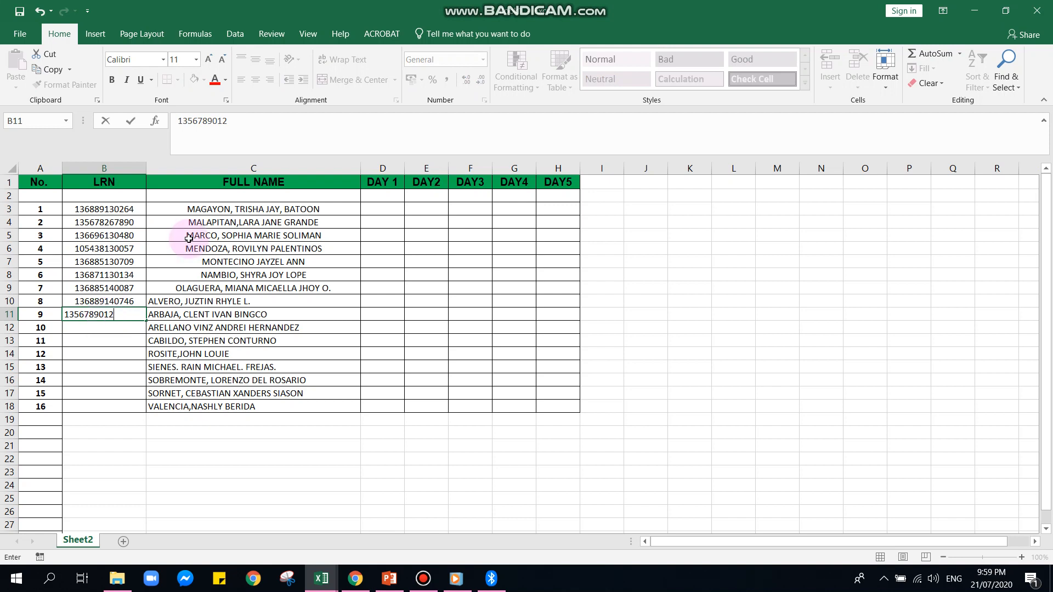
pyautogui.click(187, 121)
pyautogui.click(197, 121)
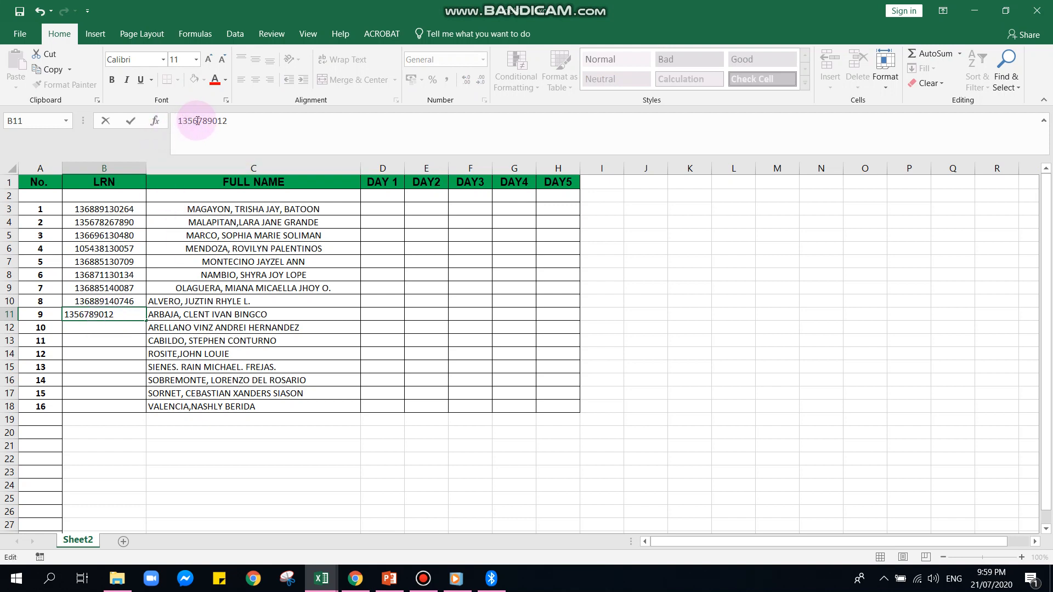
pyautogui.click(234, 117)
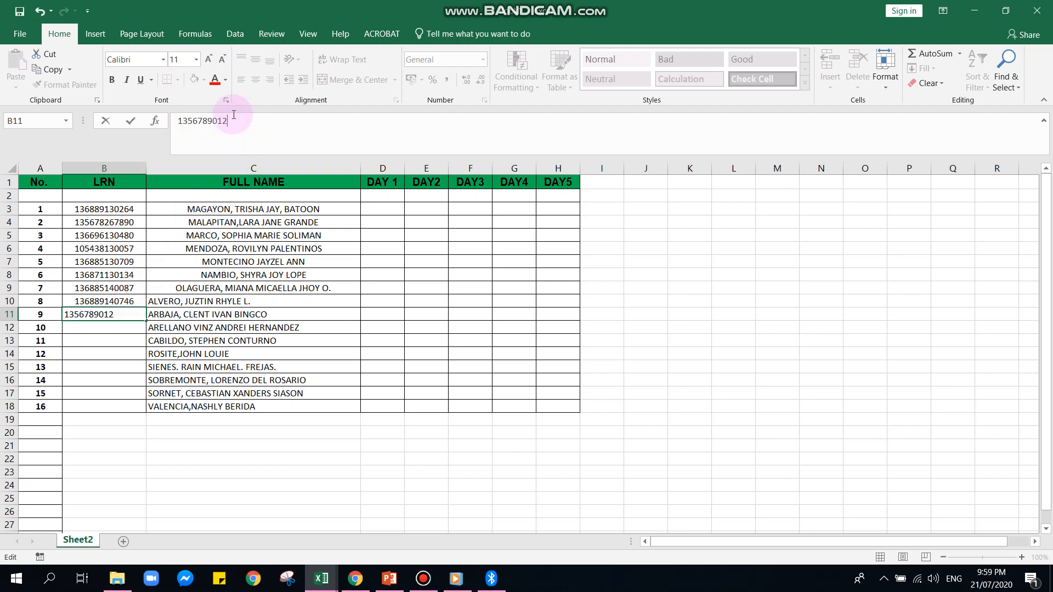
pyautogui.write('12')
pyautogui.click(96, 391)
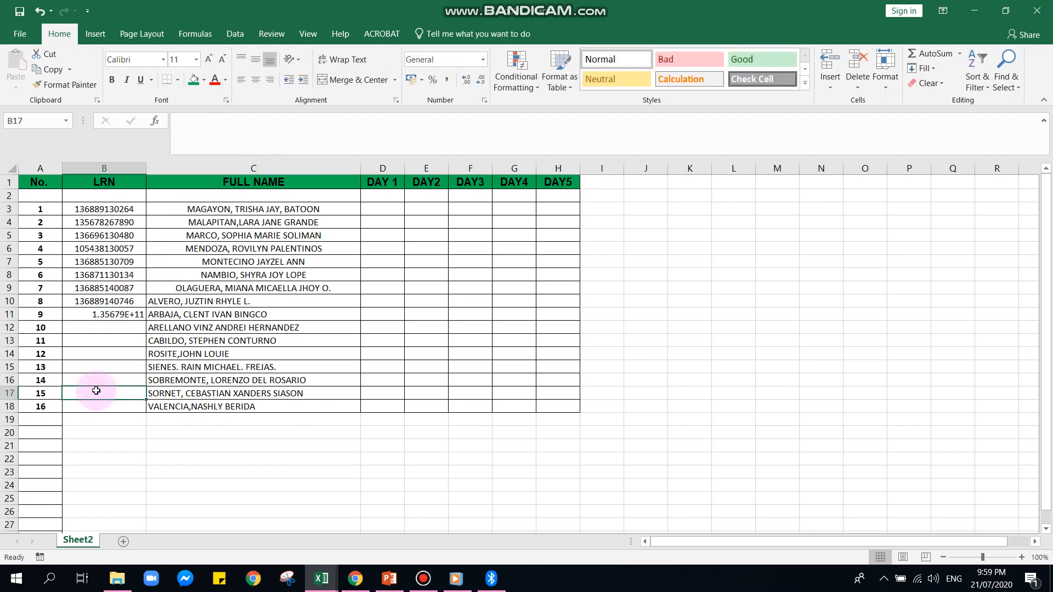
pyautogui.click(120, 315)
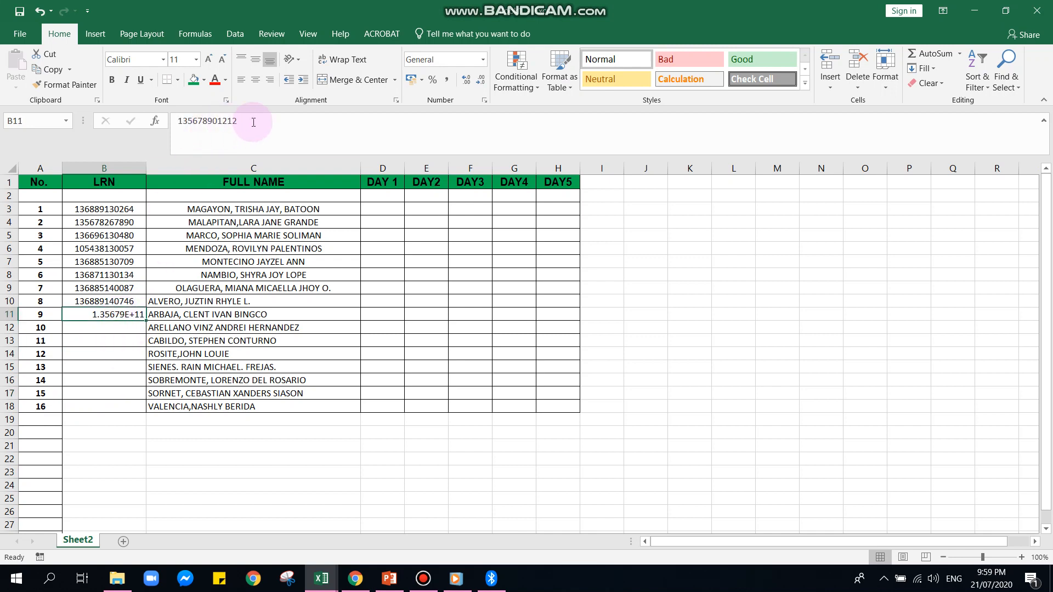
pyautogui.moveTo(253, 122); pyautogui.dragTo(178, 122)
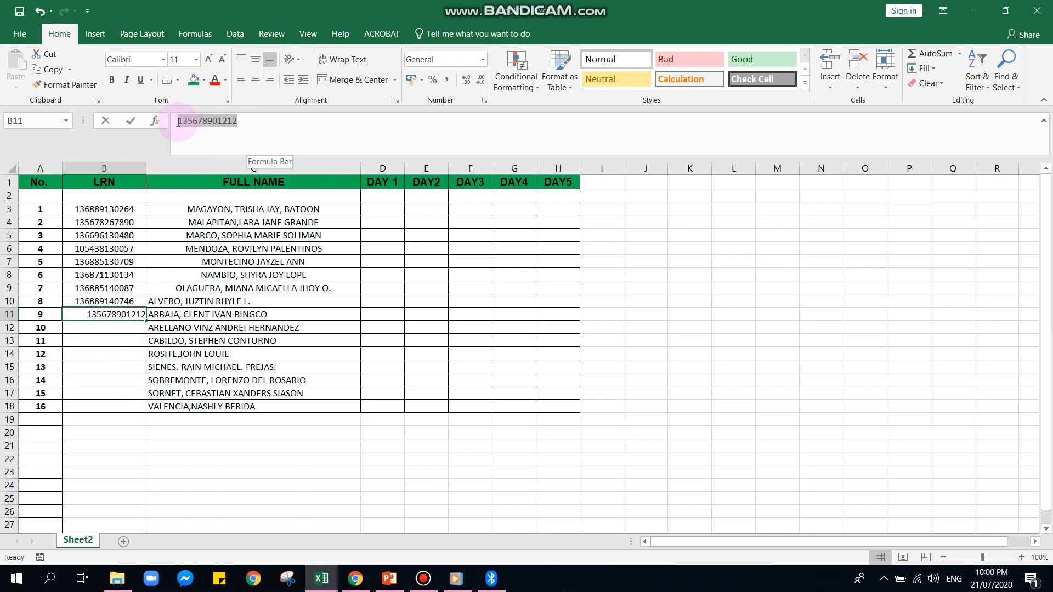
pyautogui.doubleClick(120, 314)
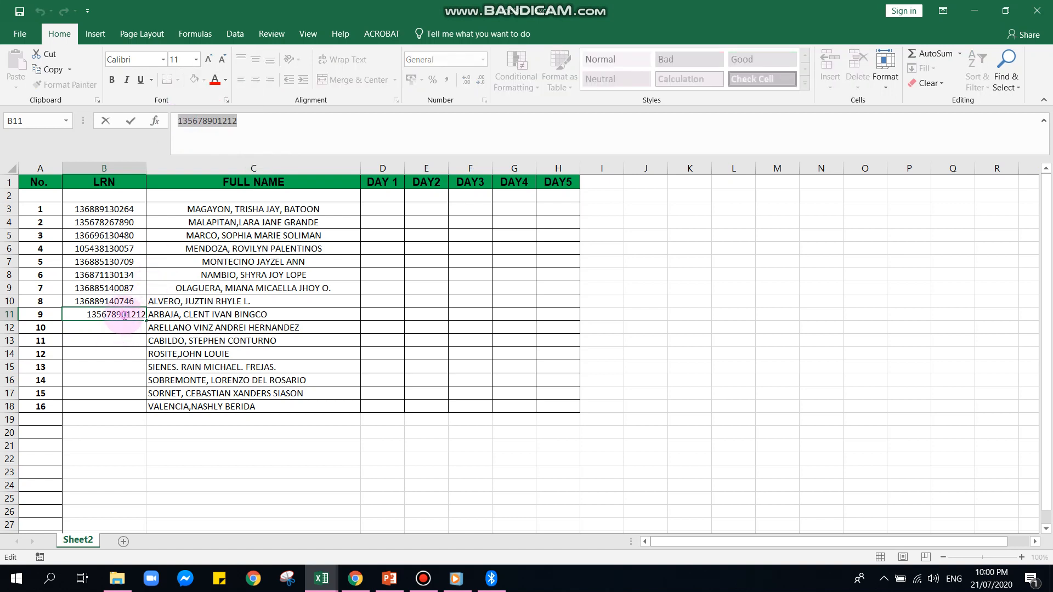
pyautogui.press('Escape')
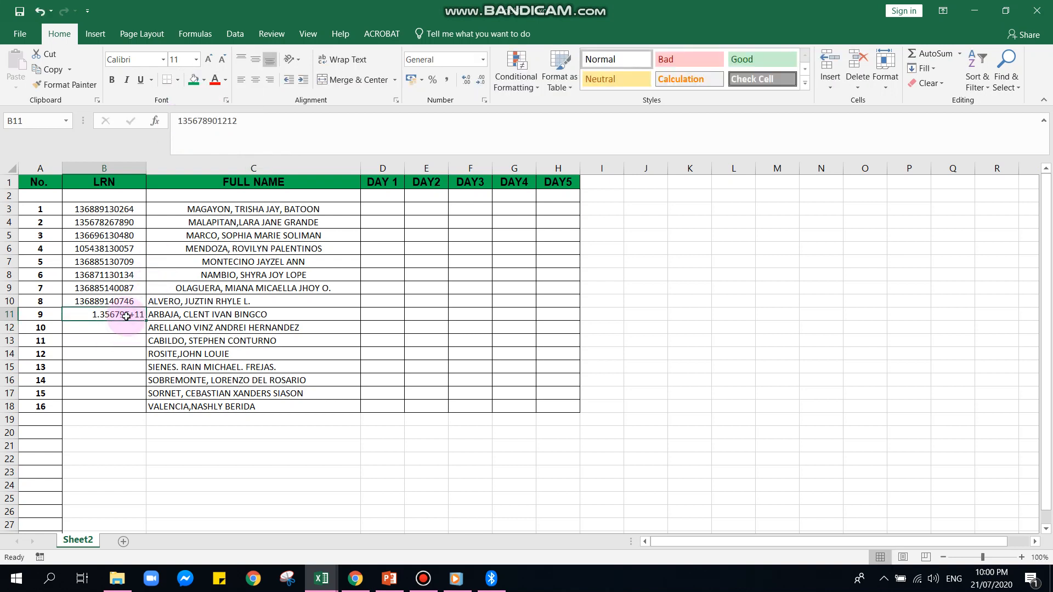
# Put an apostrophe in front of the LRN in cell B11 to store it as text
pyautogui.click(179, 123)
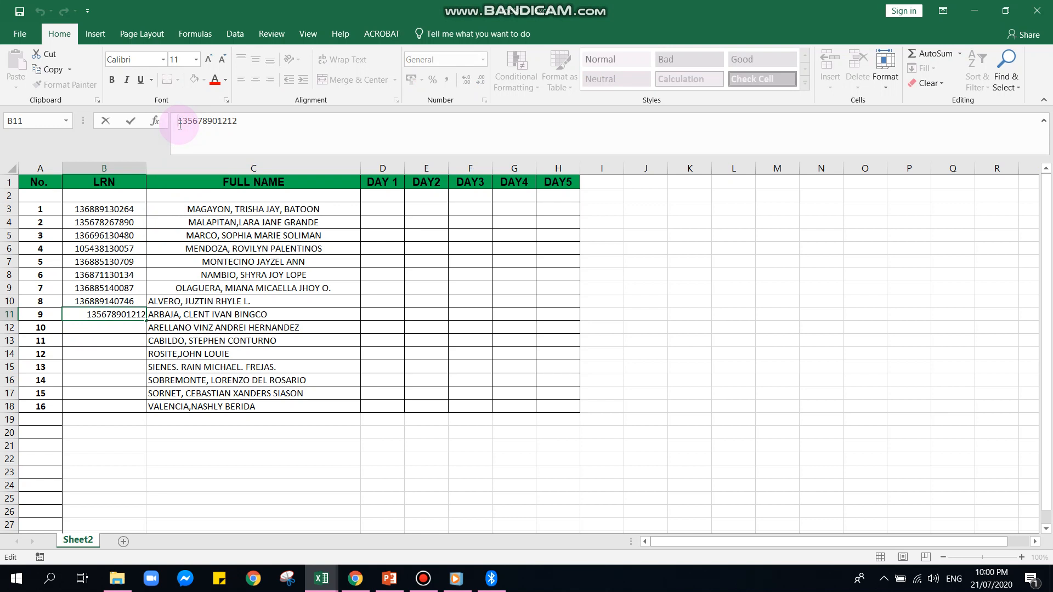
pyautogui.write("'")
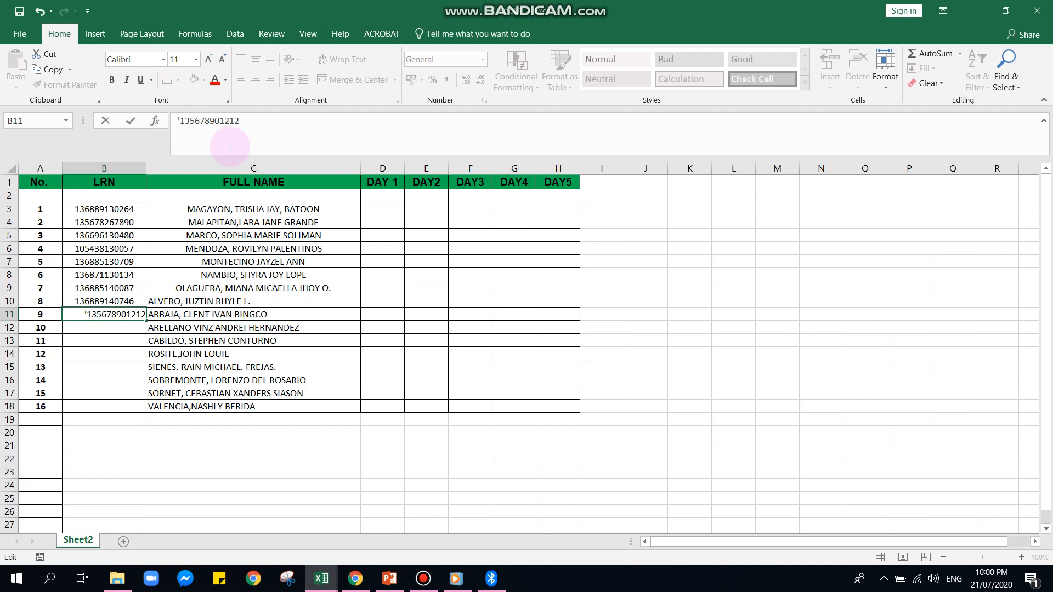
pyautogui.click(120, 329)
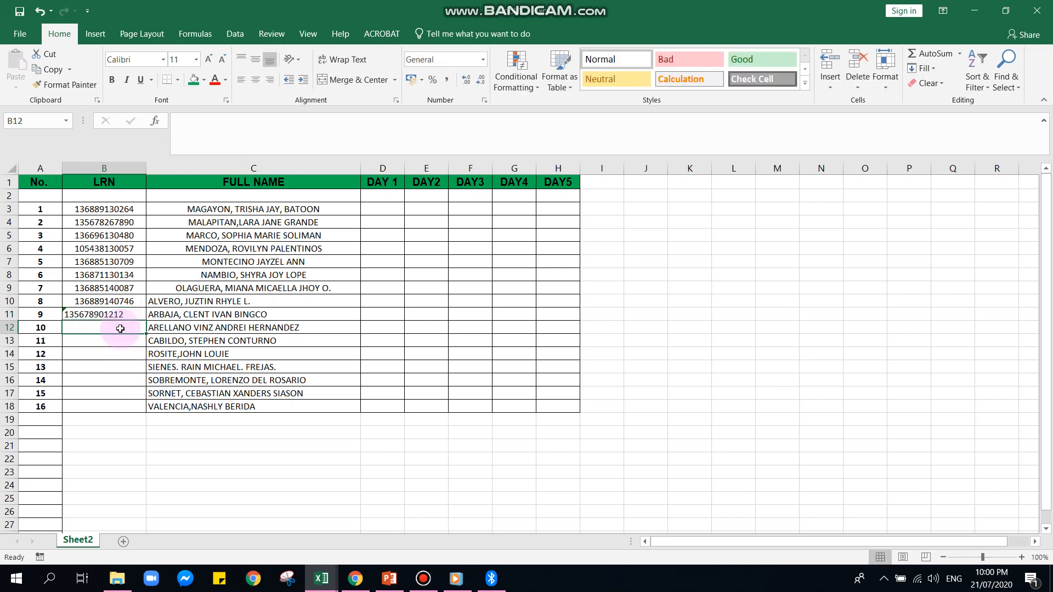
# Centre the LRN in cell B11 horizontally to match the LRNs above it
pyautogui.click(116, 314)
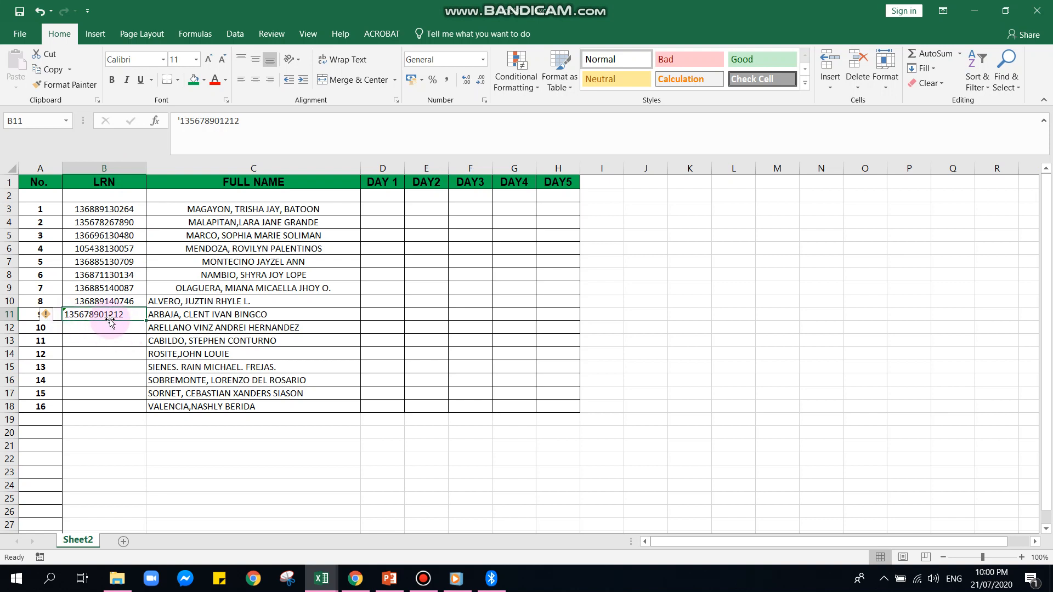
pyautogui.moveTo(78, 209); pyautogui.dragTo(104, 301)
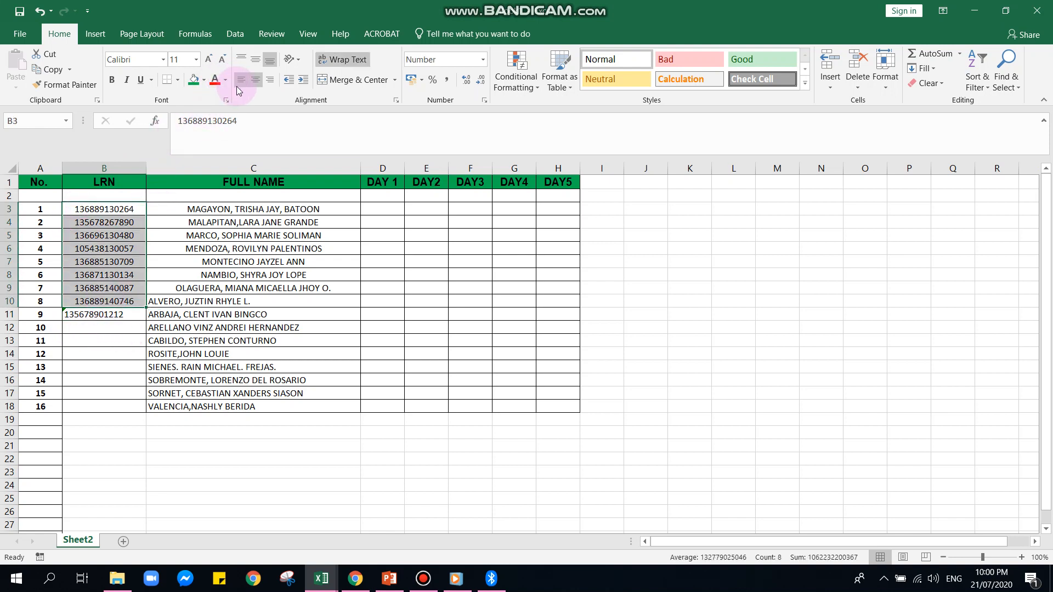
pyautogui.click(105, 316)
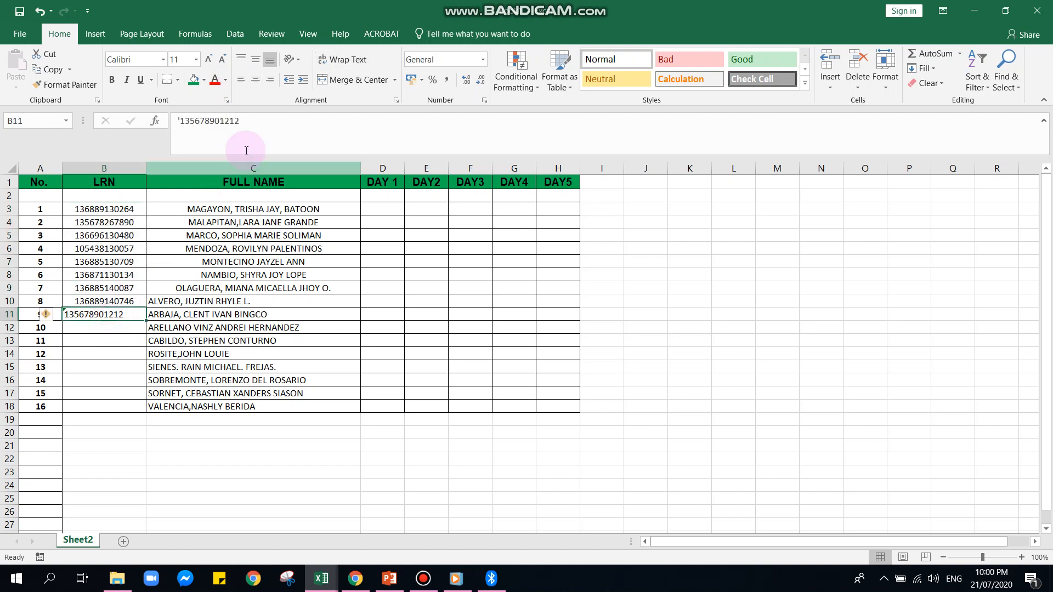
pyautogui.click(258, 85)
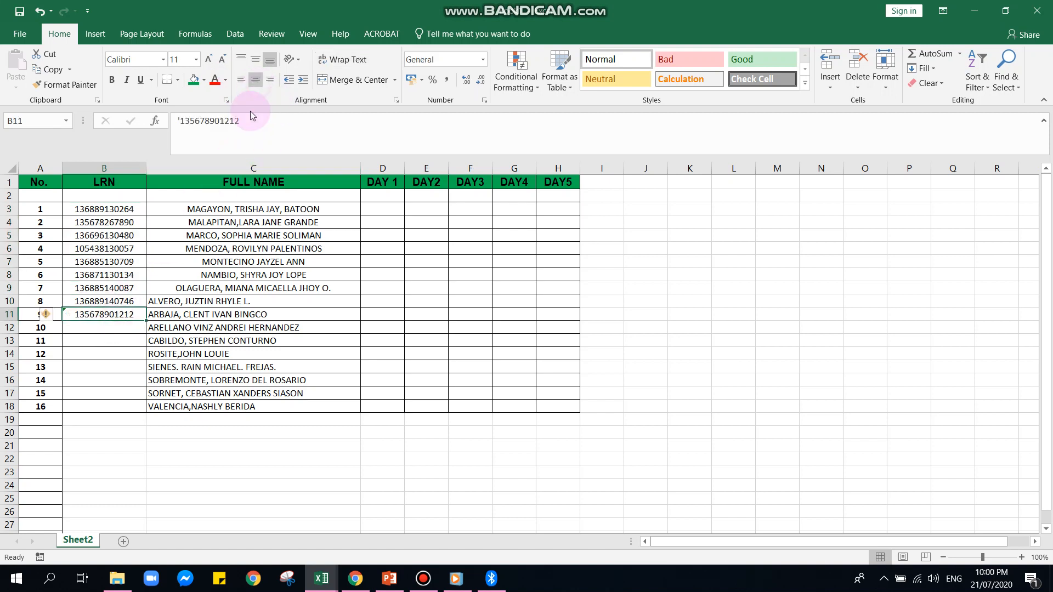
pyautogui.click(121, 394)
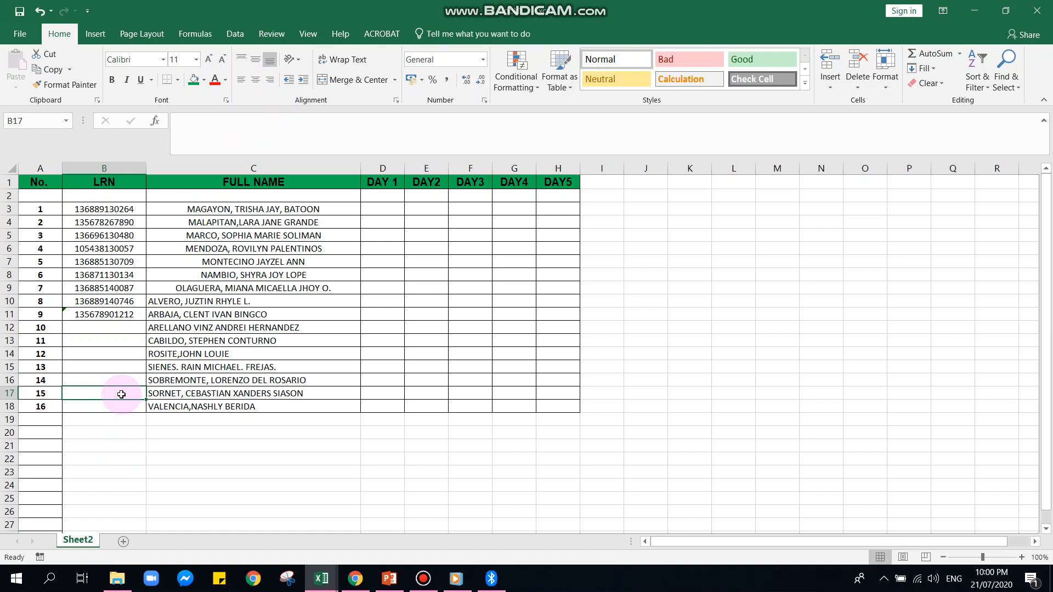
pyautogui.click(199, 211)
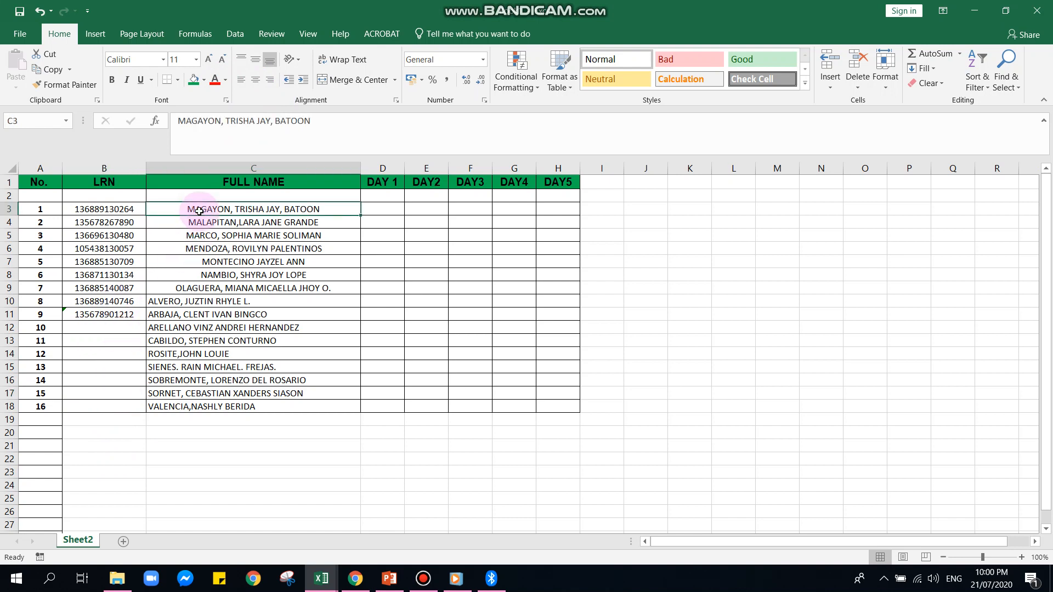
pyautogui.moveTo(199, 211); pyautogui.dragTo(221, 404)
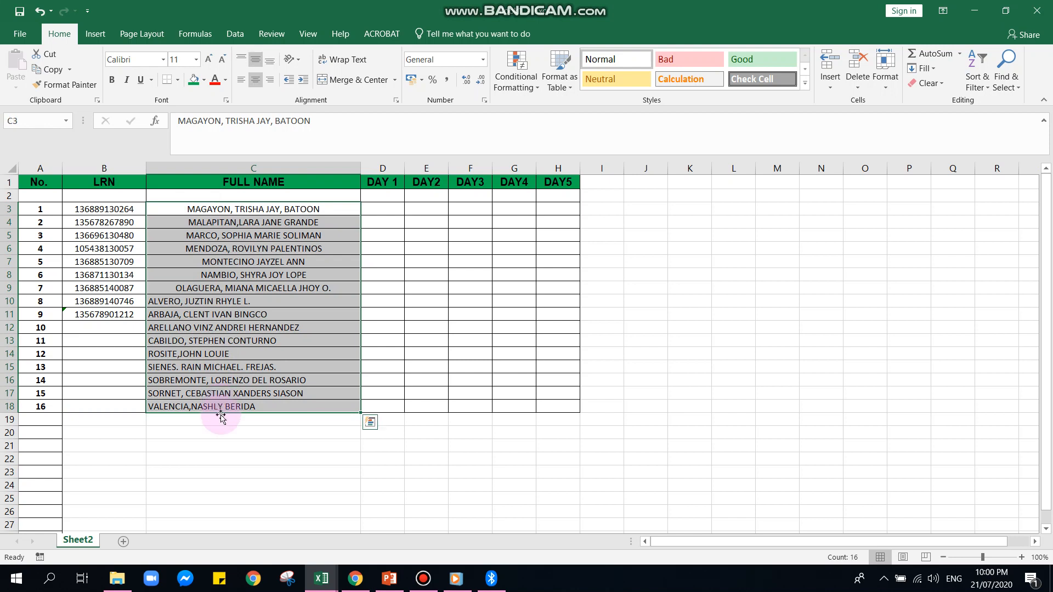
pyautogui.click(221, 445)
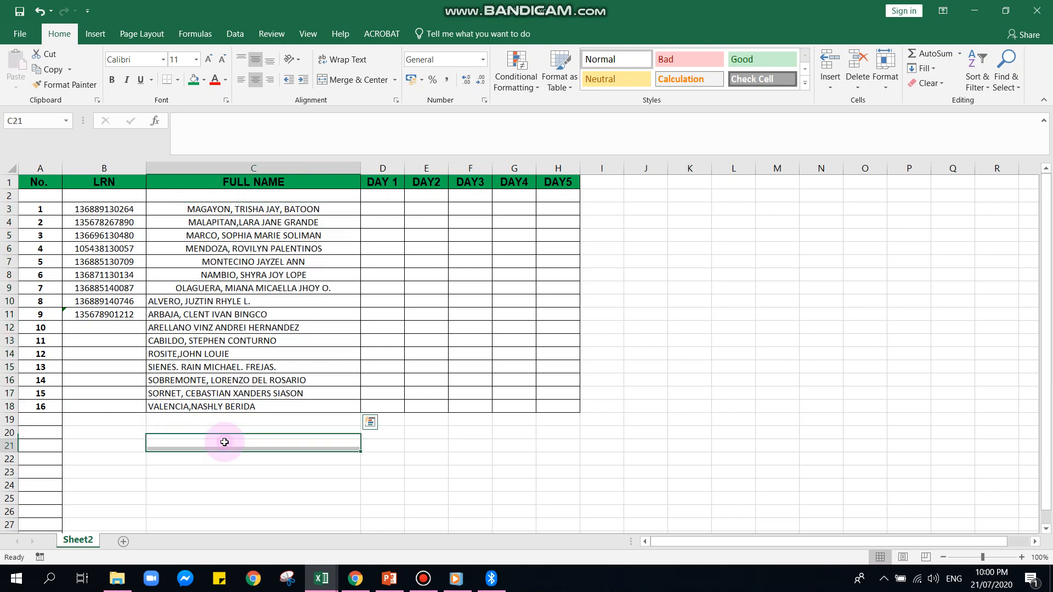
pyautogui.click(94, 209)
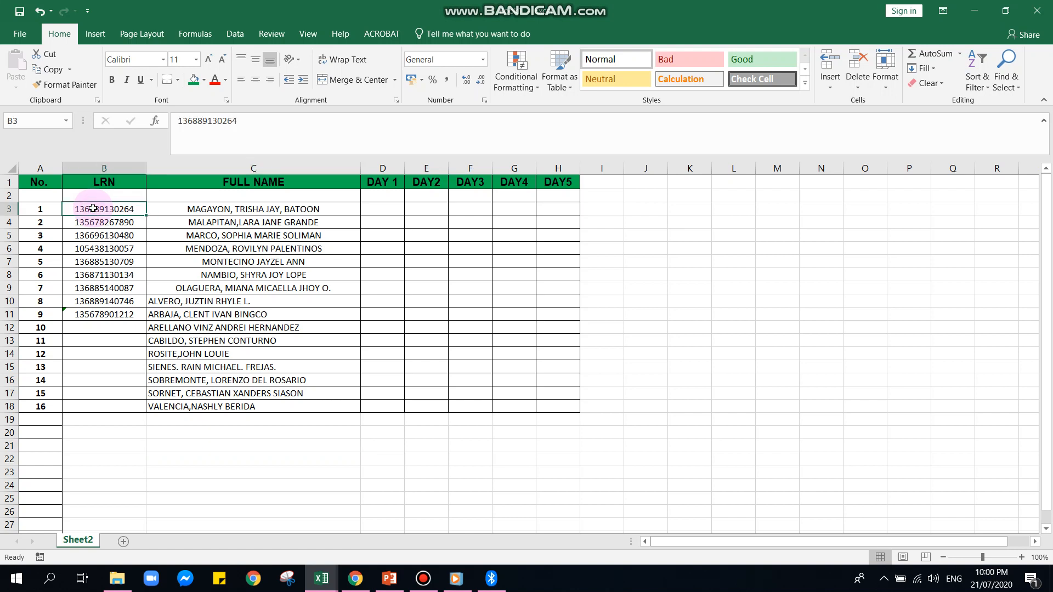
pyautogui.moveTo(164, 211); pyautogui.dragTo(216, 393)
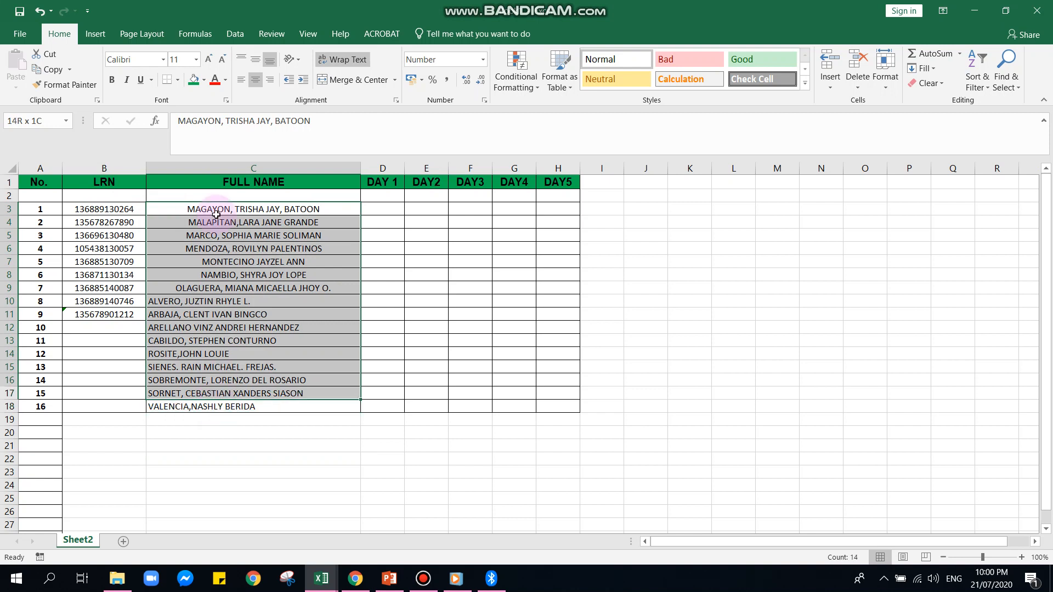
pyautogui.moveTo(216, 215); pyautogui.dragTo(253, 355)
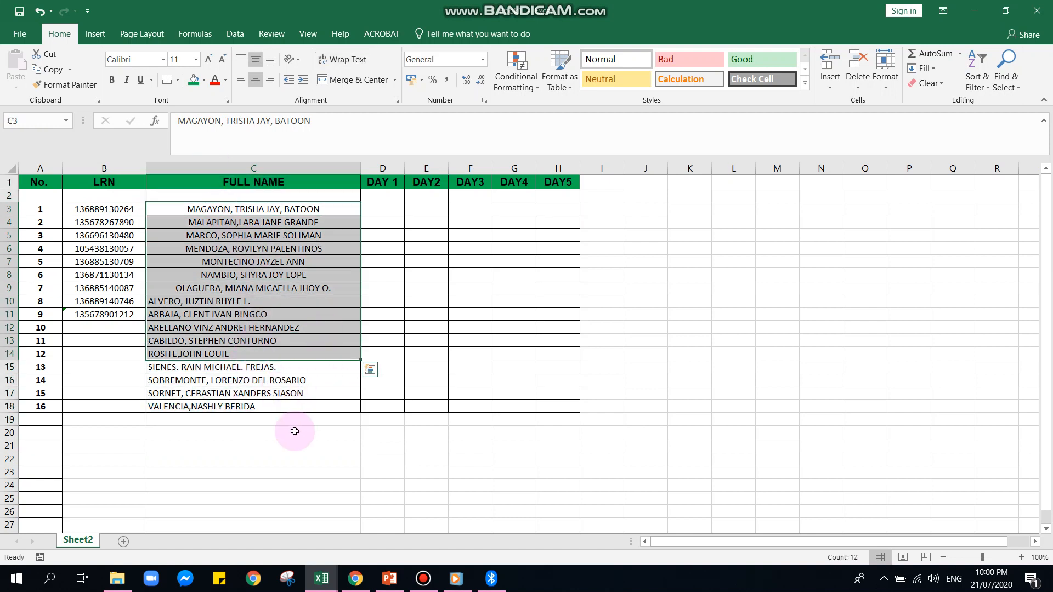
# Sort the student records in B3:C18 by the full-name column on cell values, in A to Z order, with the data-has-headers option on
pyautogui.moveTo(104, 209); pyautogui.dragTo(110, 207)
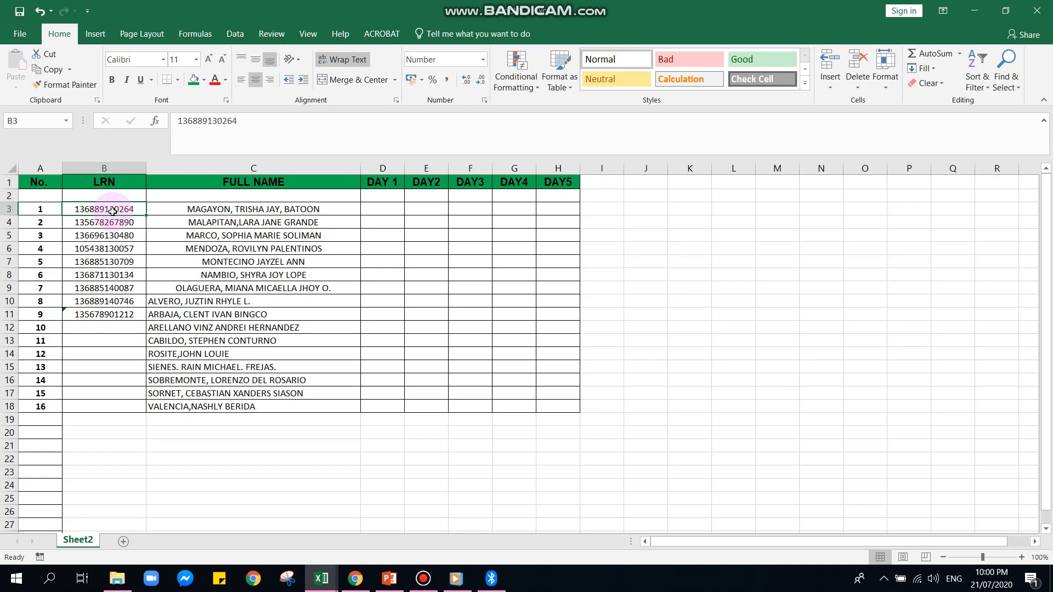
pyautogui.moveTo(112, 211)
pyautogui.mouseDown()
pyautogui.moveTo(225, 275)
pyautogui.moveTo(225, 405)
pyautogui.mouseUp()
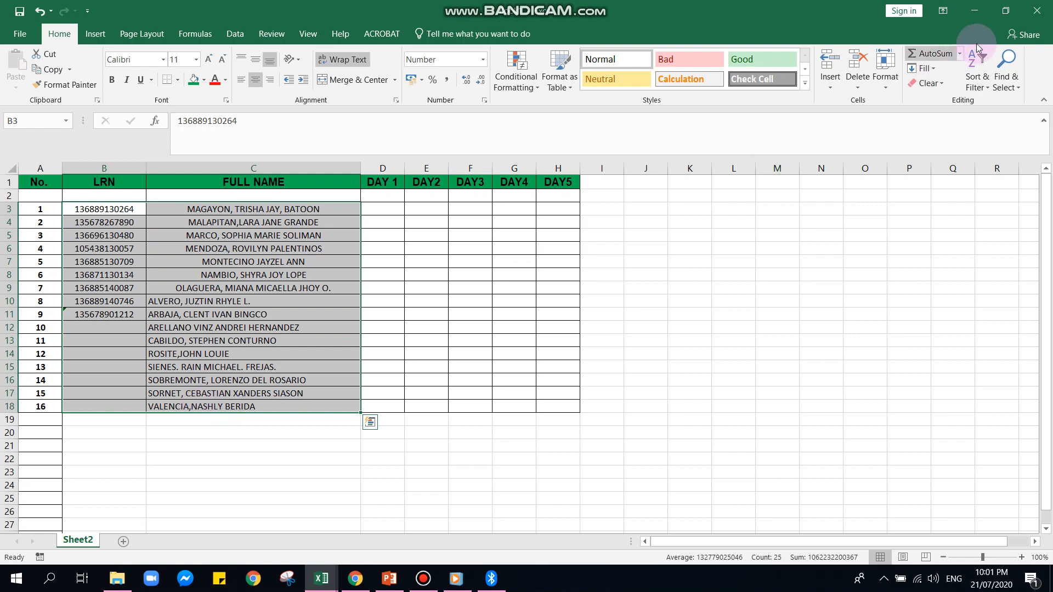
pyautogui.click(980, 83)
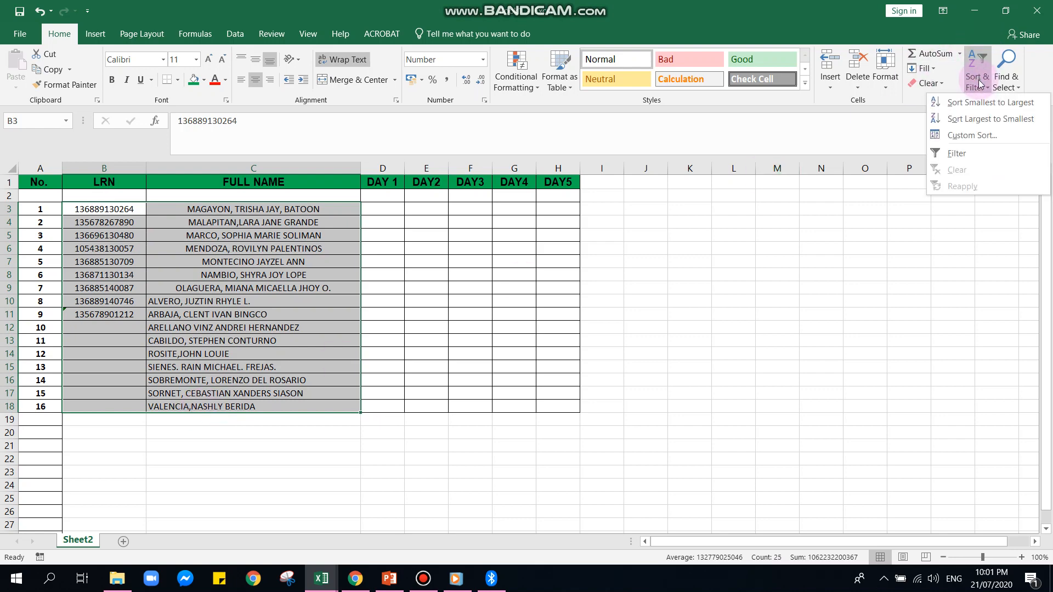
pyautogui.click(972, 133)
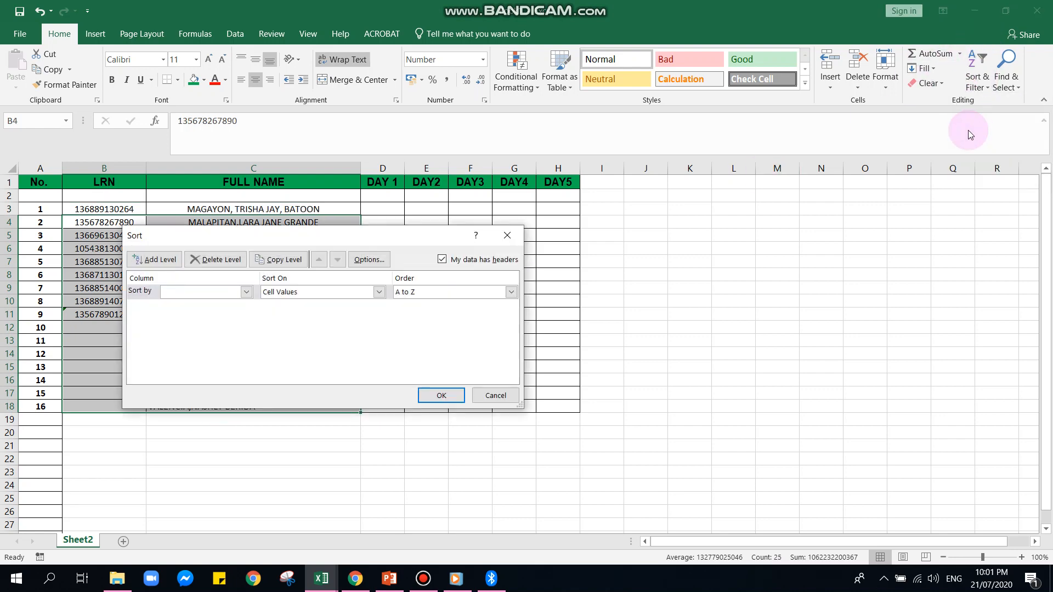
pyautogui.click(246, 291)
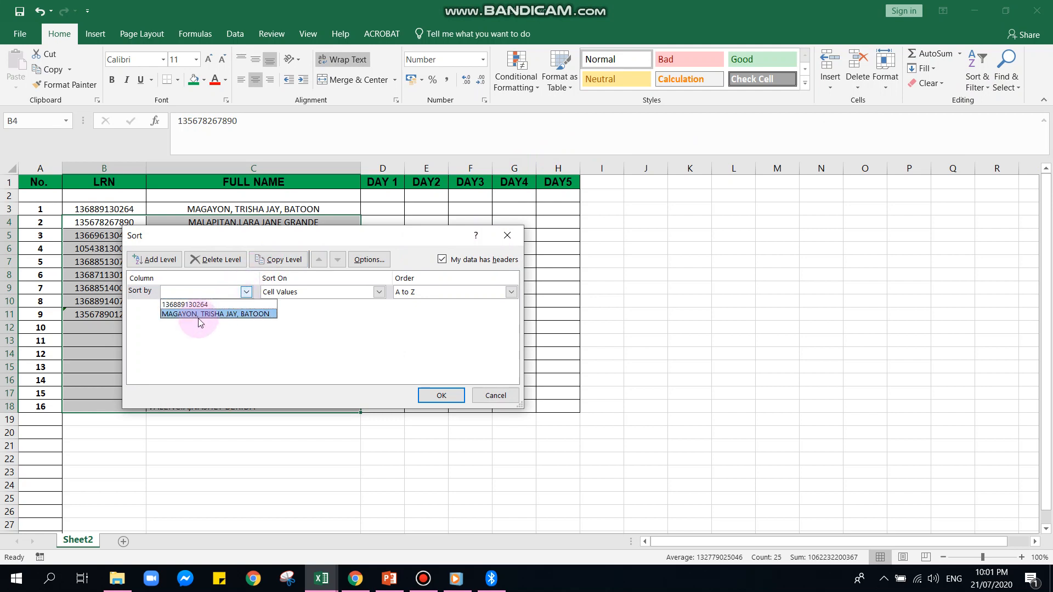
pyautogui.click(246, 313)
pyautogui.click(379, 293)
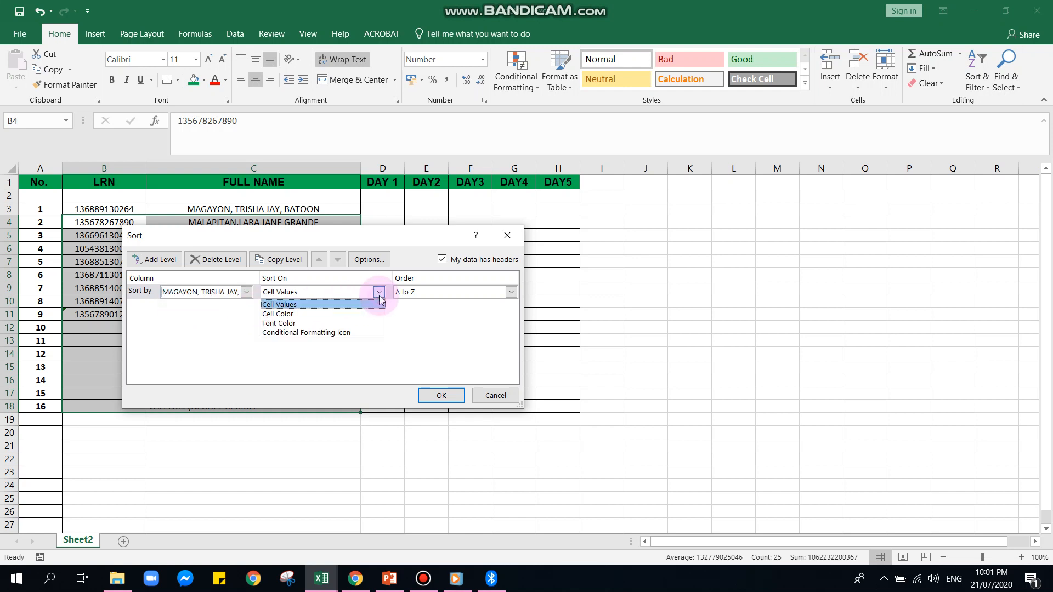
pyautogui.click(364, 305)
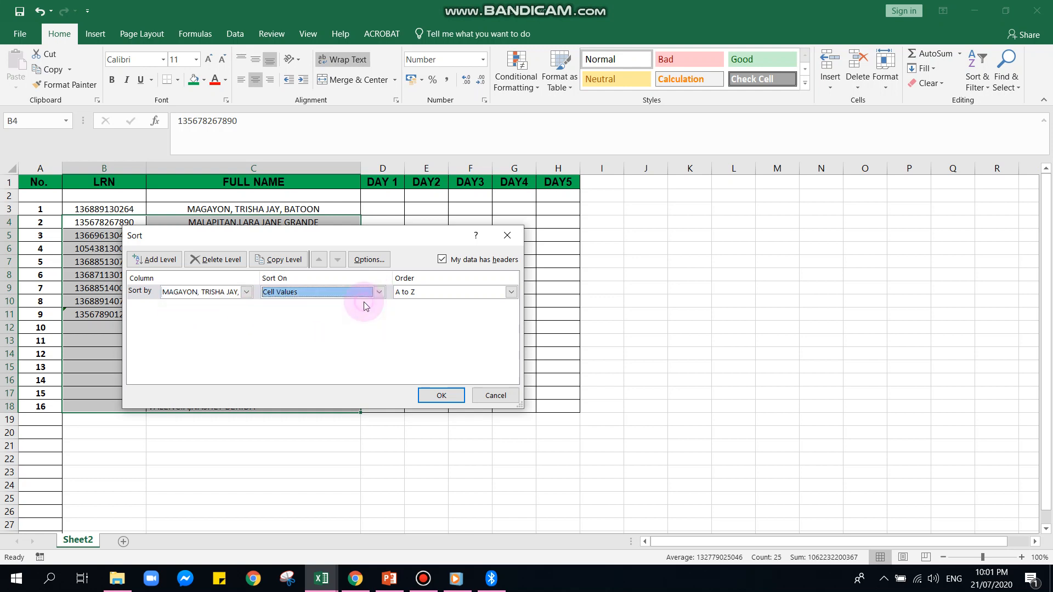
pyautogui.click(512, 294)
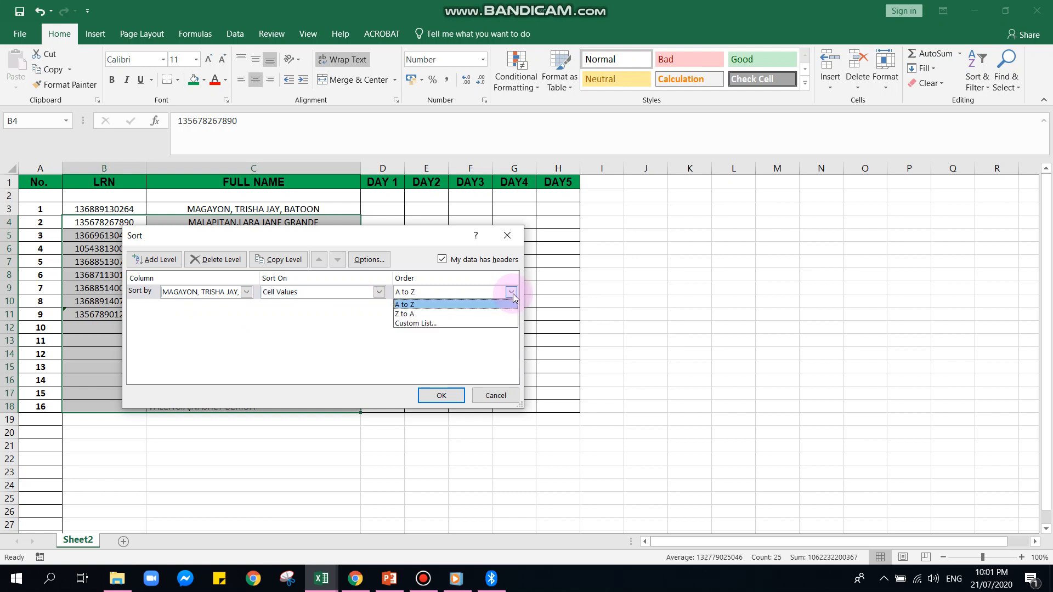
pyautogui.click(436, 304)
pyautogui.click(441, 395)
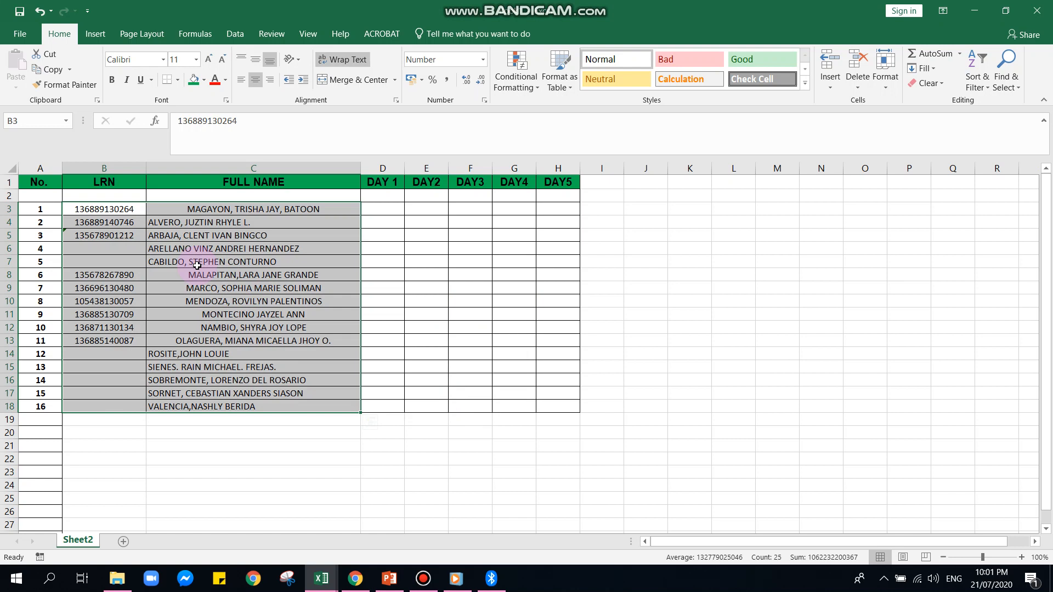
# Sort the student records by Column C from A to Z, including blank row 2 in the range B2:C18
pyautogui.click(206, 207)
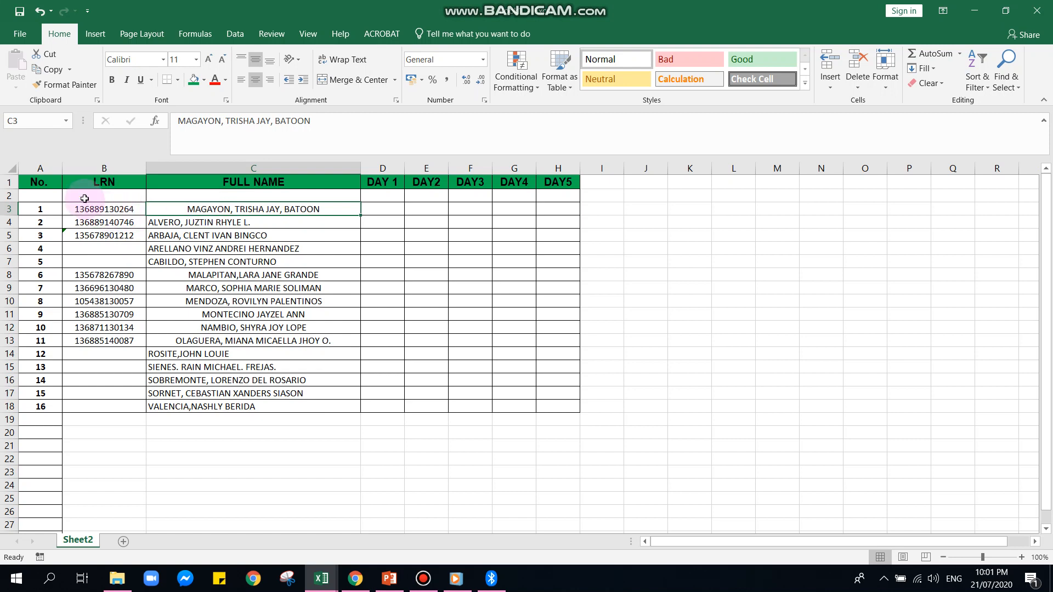
pyautogui.moveTo(84, 197); pyautogui.dragTo(312, 407)
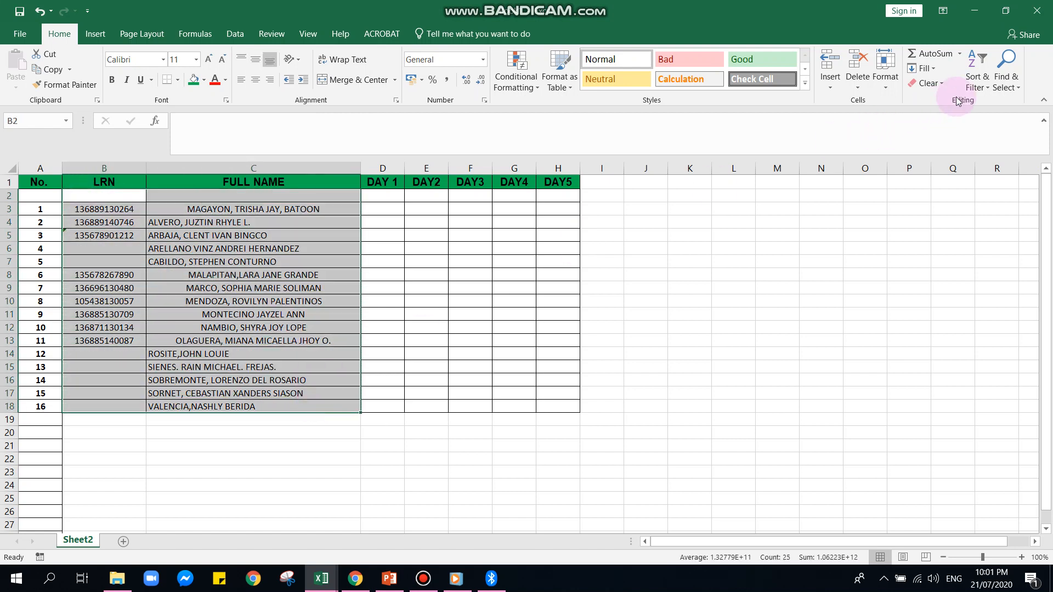
pyautogui.click(983, 87)
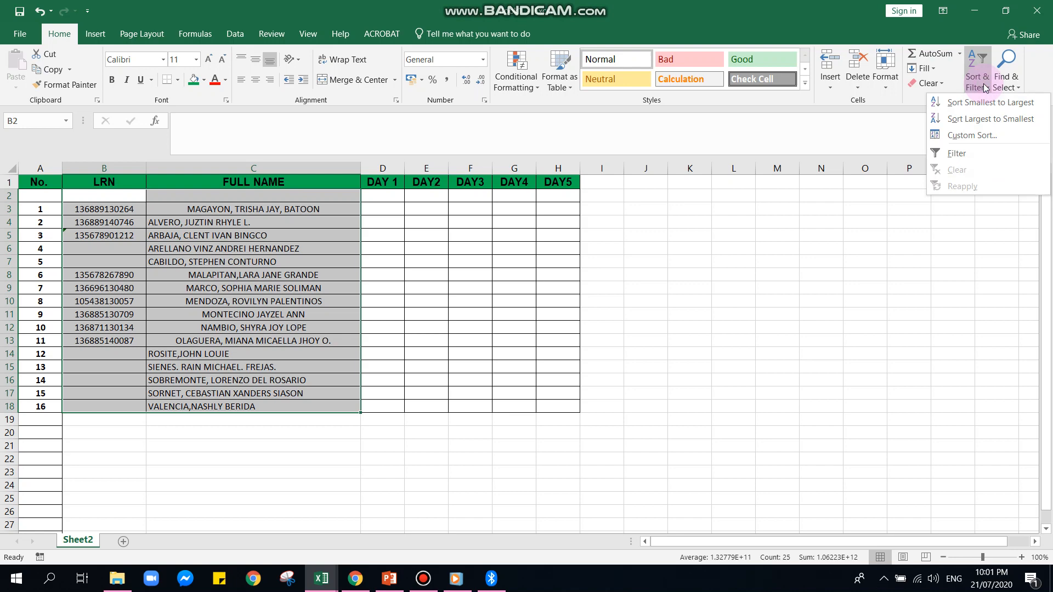
pyautogui.click(972, 136)
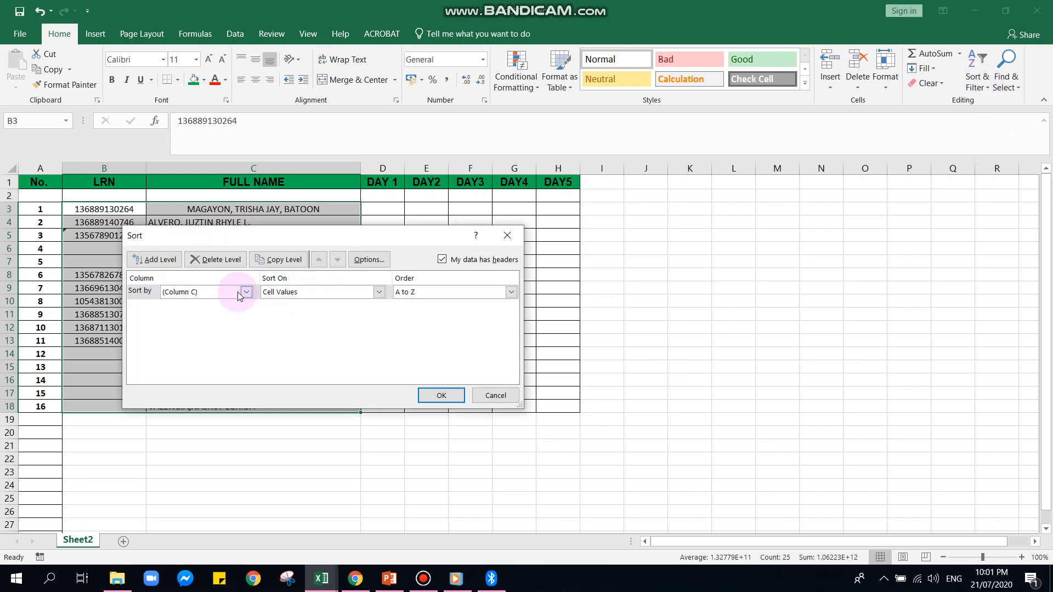
pyautogui.click(246, 292)
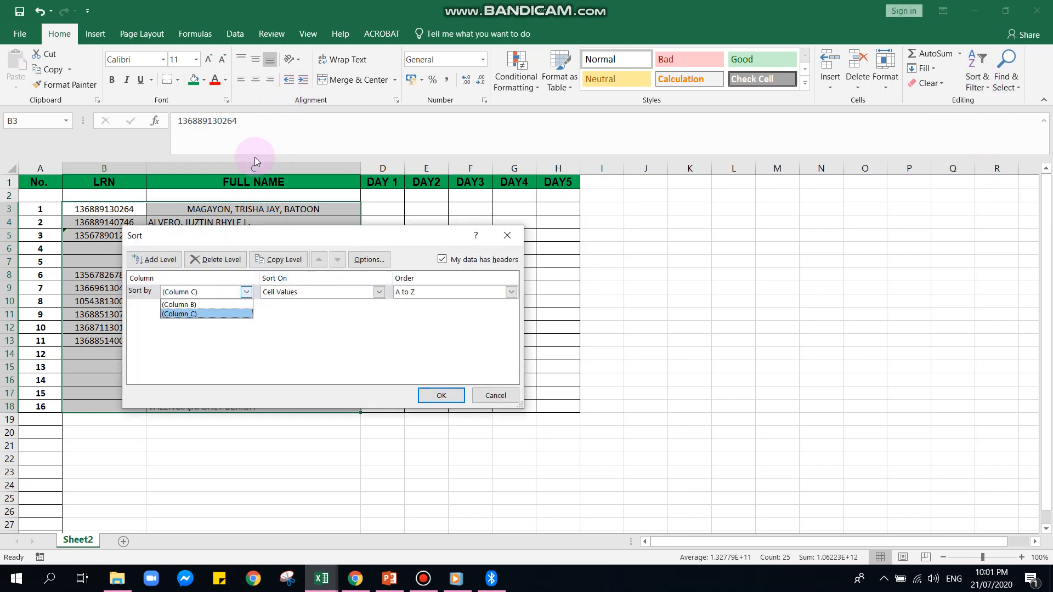
pyautogui.click(225, 315)
pyautogui.click(442, 396)
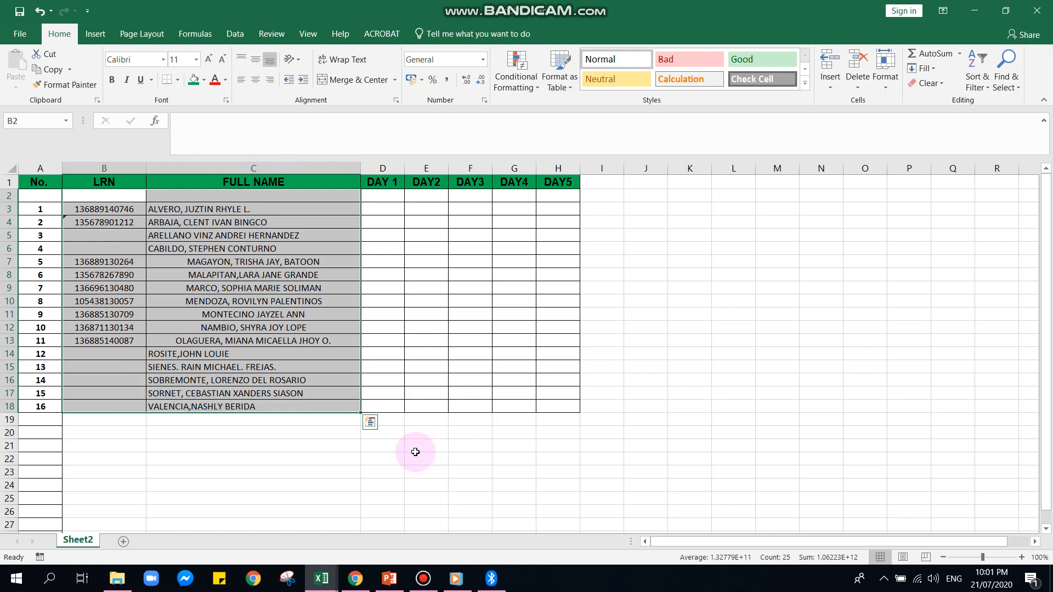
# Left-align the LRNs and full names in B2:C18
pyautogui.click(254, 82)
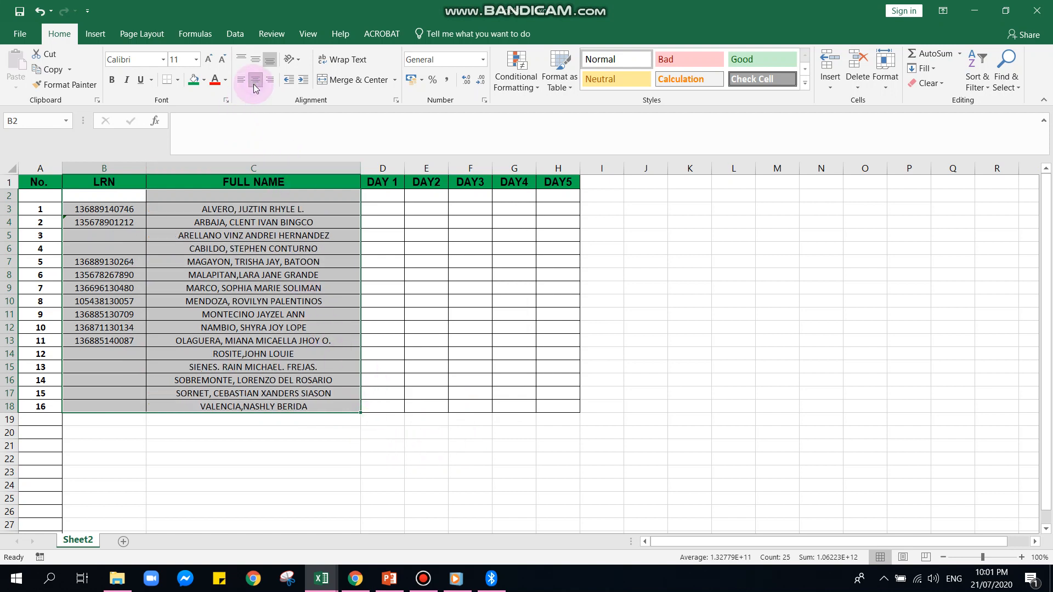
pyautogui.click(240, 81)
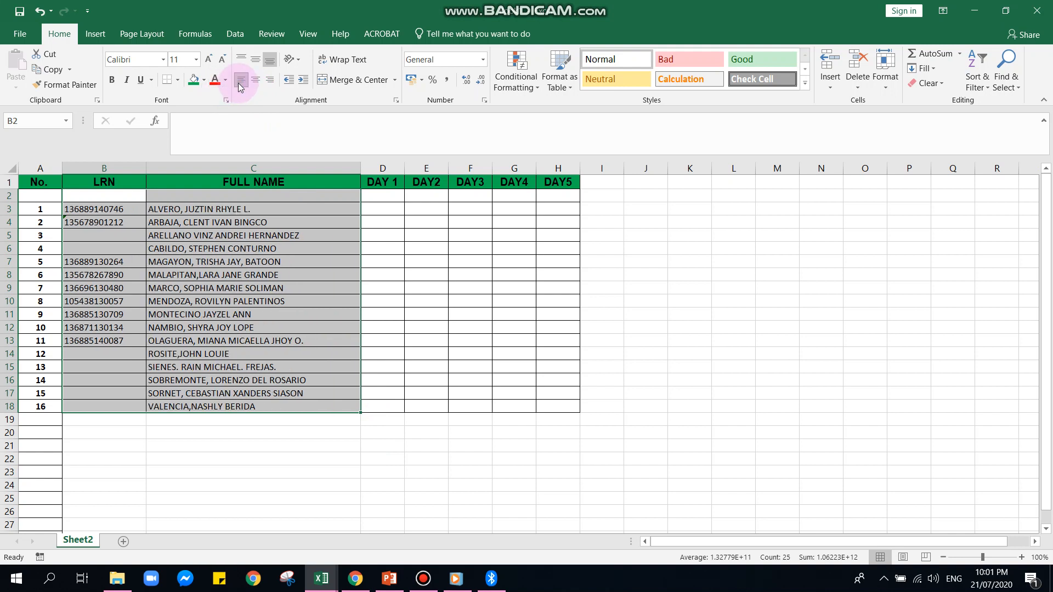
pyautogui.click(280, 434)
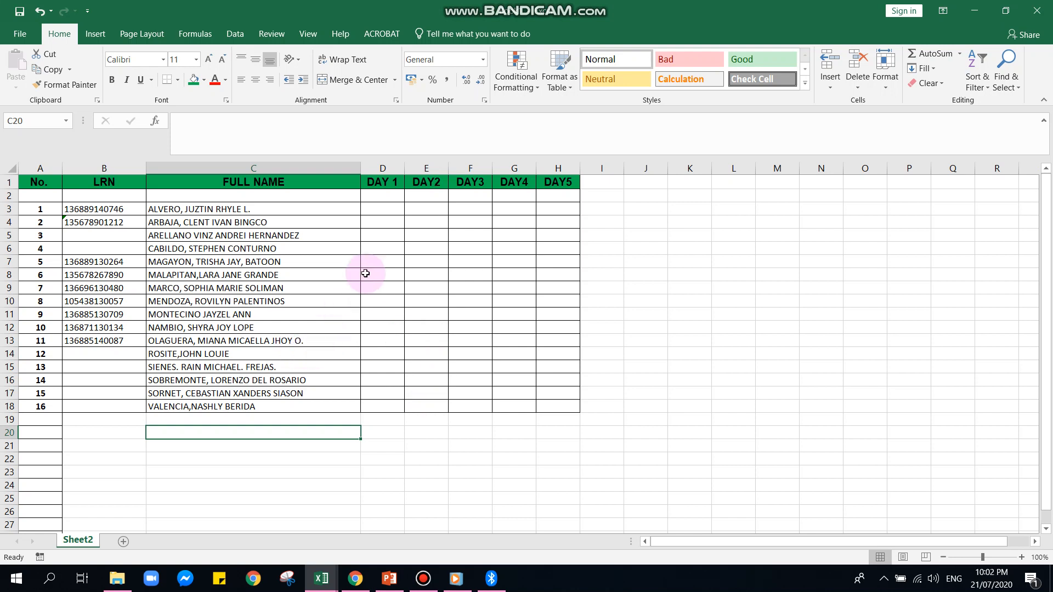
# Enter 1 for each of the five days in D3:H3 as the first student's attendance
pyautogui.click(385, 212)
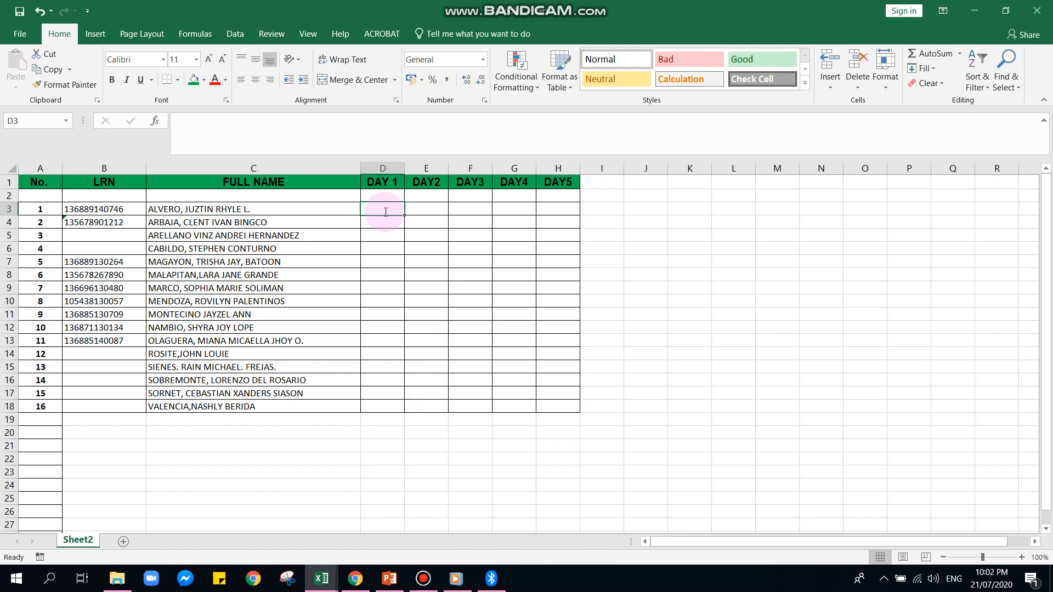
pyautogui.write('1')
pyautogui.press('Tab')
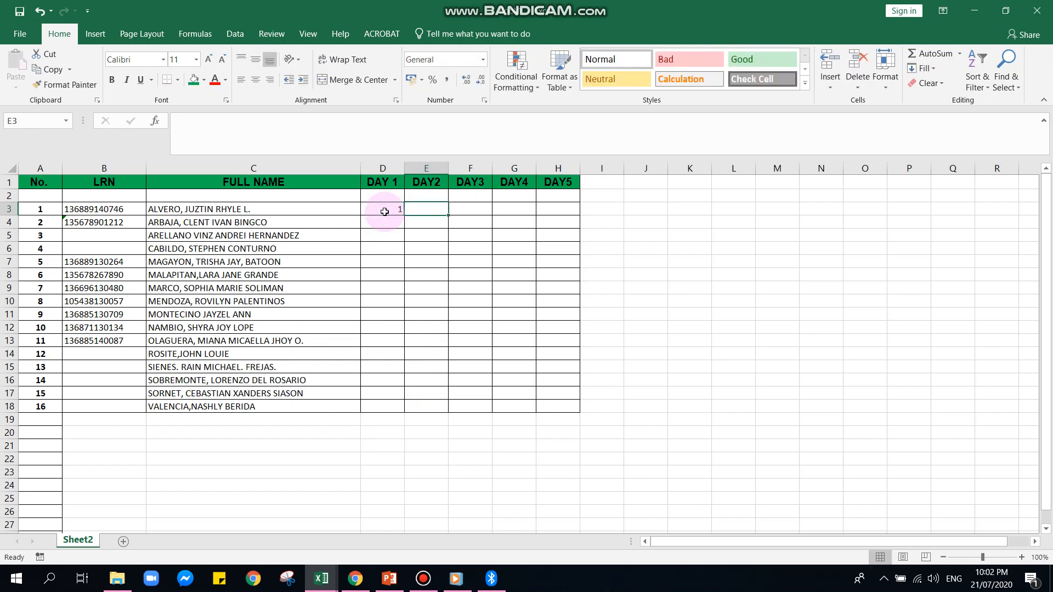
pyautogui.write('1')
pyautogui.press('Tab')
pyautogui.write('1')
pyautogui.press('Tab')
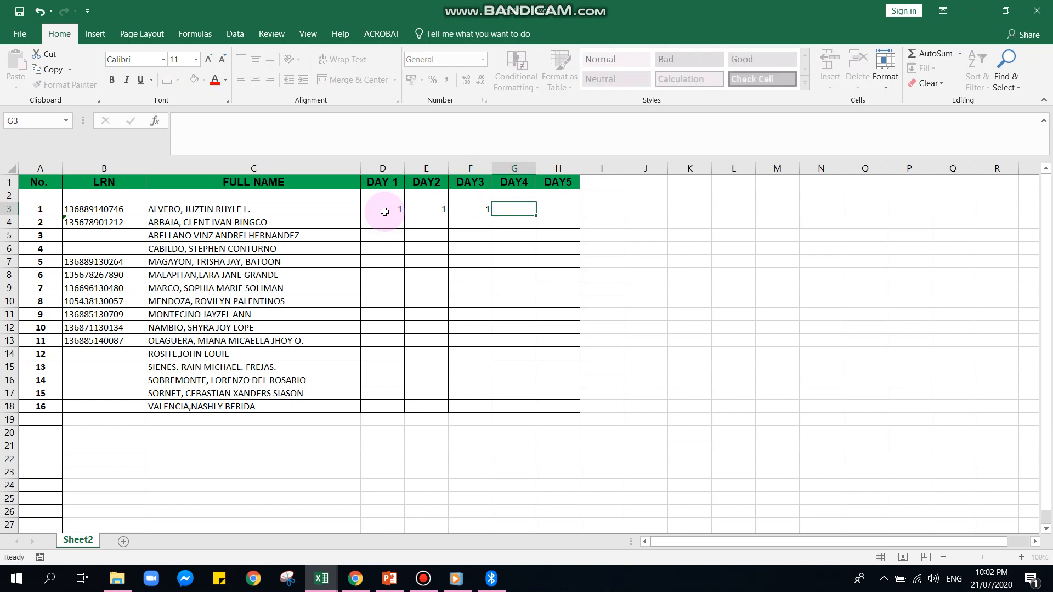
pyautogui.write('1')
pyautogui.press('Tab')
pyautogui.write('1')
pyautogui.press('Tab')
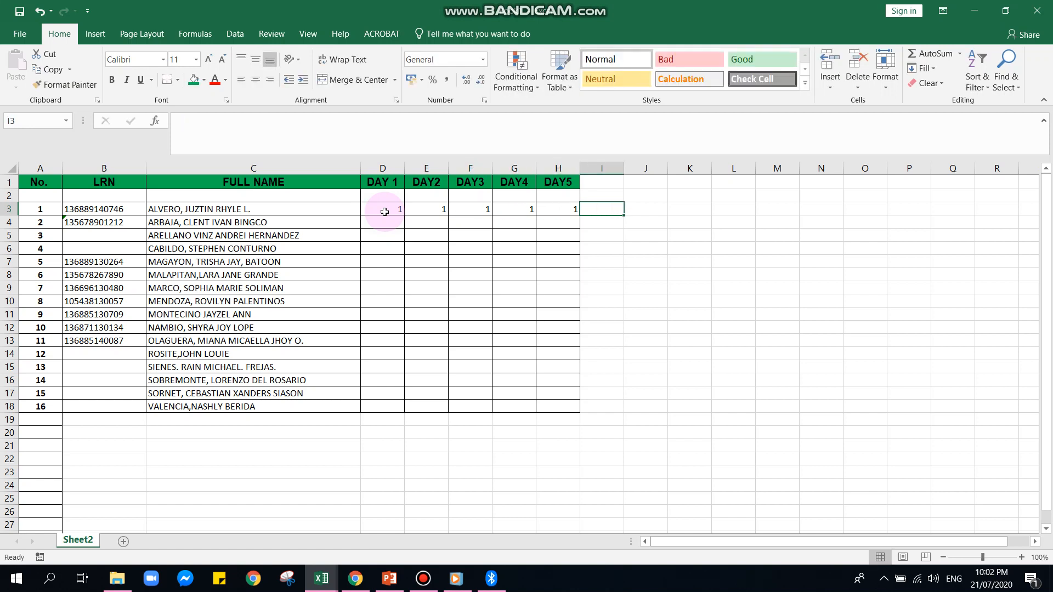
# Fill the attendance marks in D3:H3 down to row 18 and centre them
pyautogui.moveTo(385, 211); pyautogui.dragTo(573, 214)
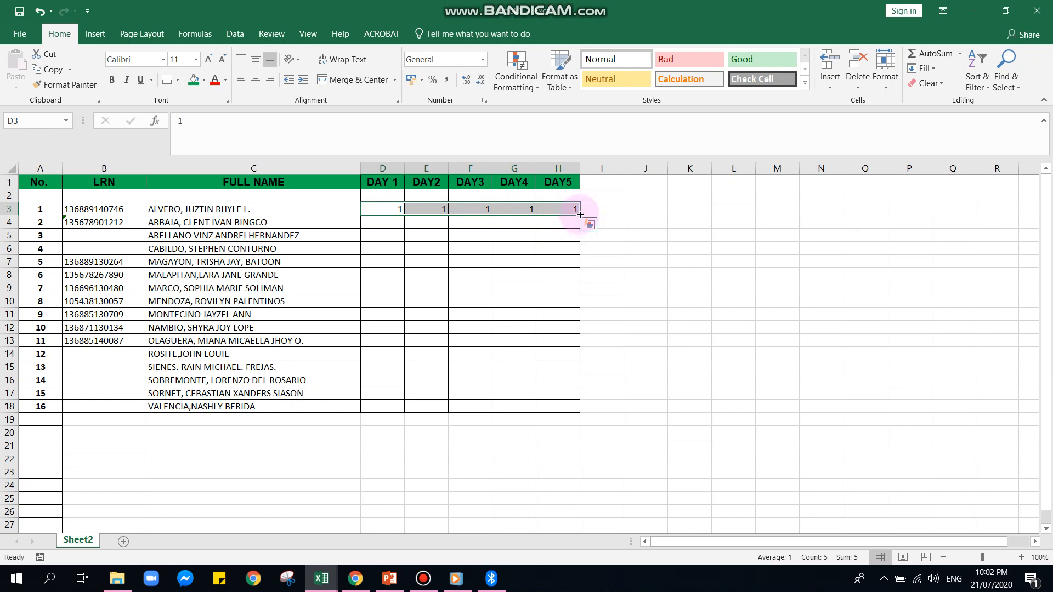
pyautogui.moveTo(580, 214); pyautogui.dragTo(563, 413)
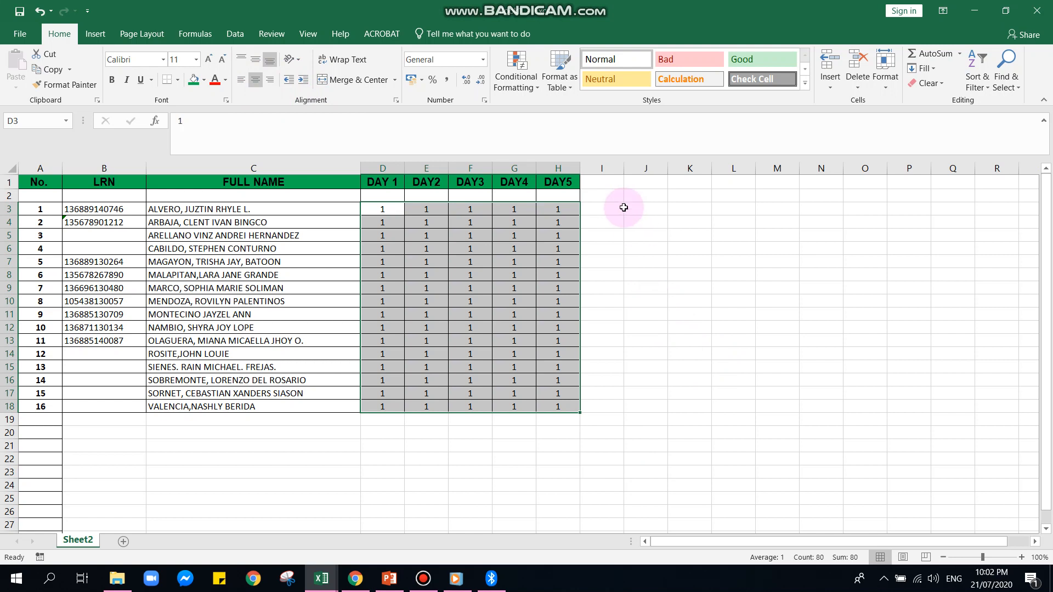
# Add the column heading Total in cell I1, beside DAY5
pyautogui.click(597, 187)
pyautogui.write('Total')
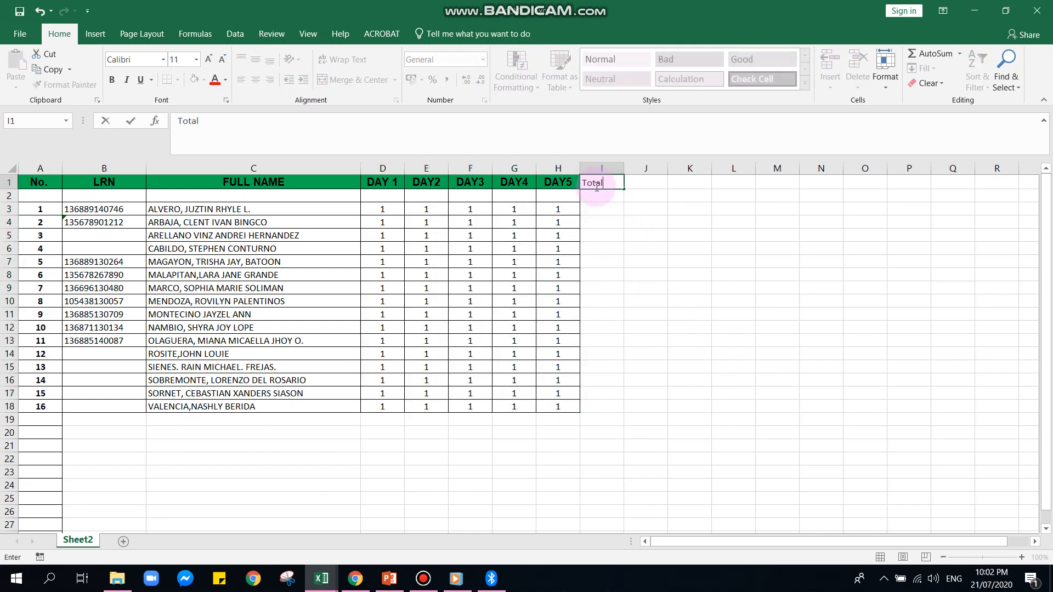
pyautogui.click(610, 235)
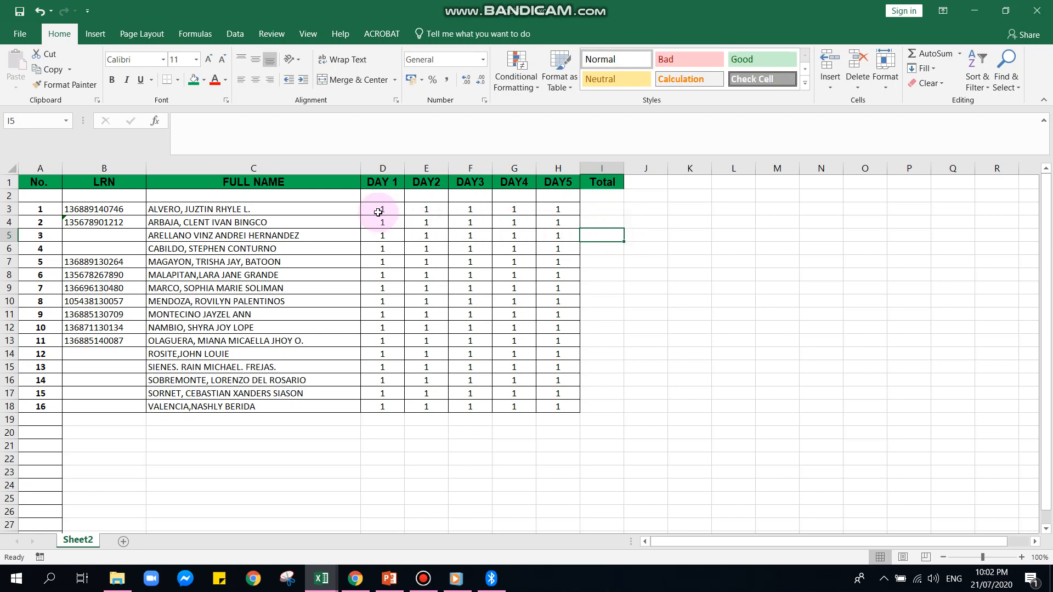
# Sum the first student's attendance in D3:H3 into cell I3 with AutoSum
pyautogui.moveTo(378, 213); pyautogui.dragTo(580, 215)
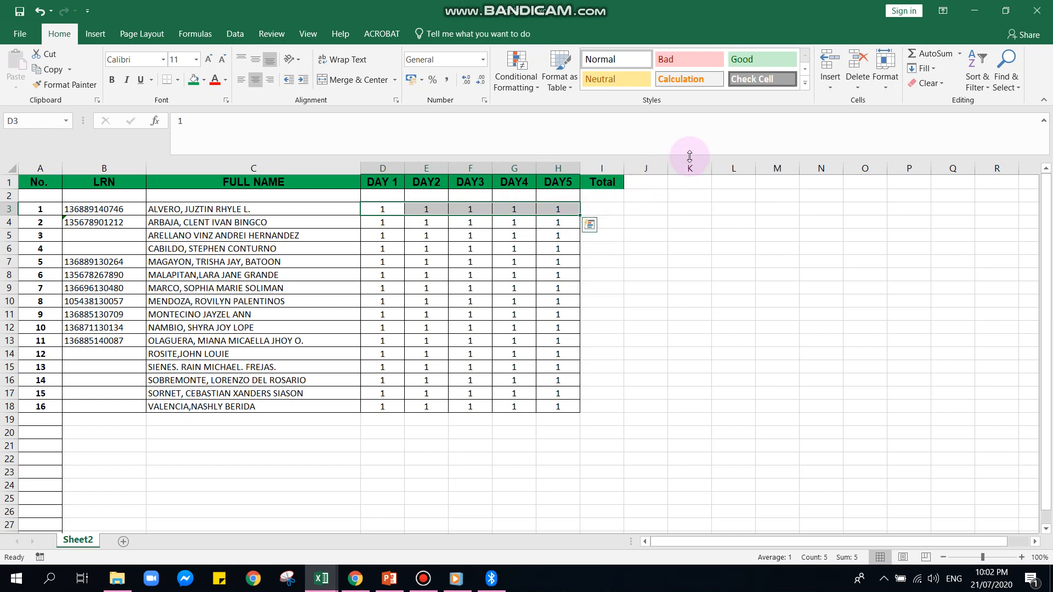
pyautogui.click(962, 54)
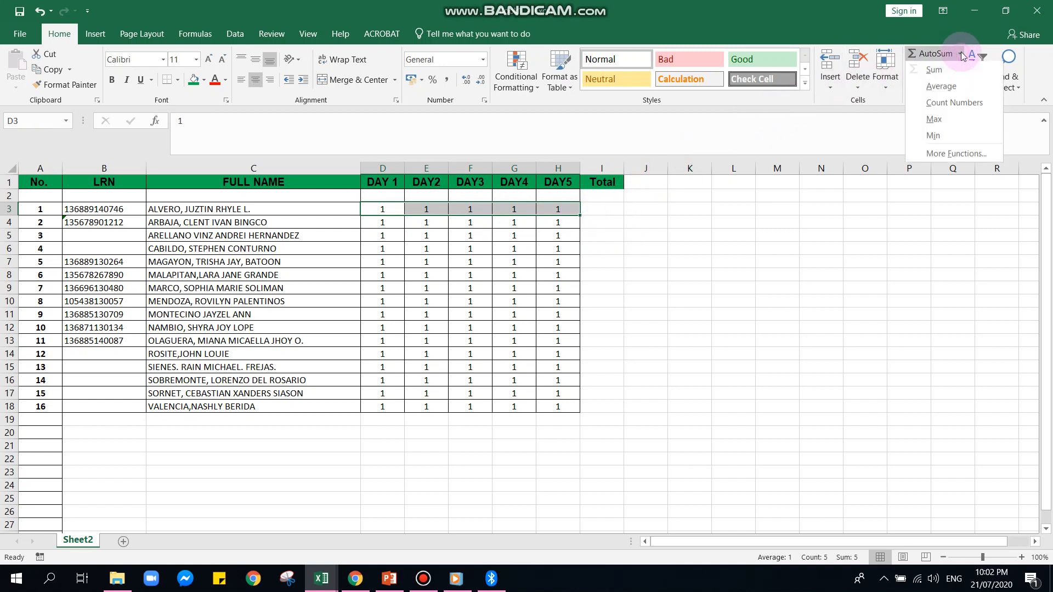
pyautogui.click(950, 67)
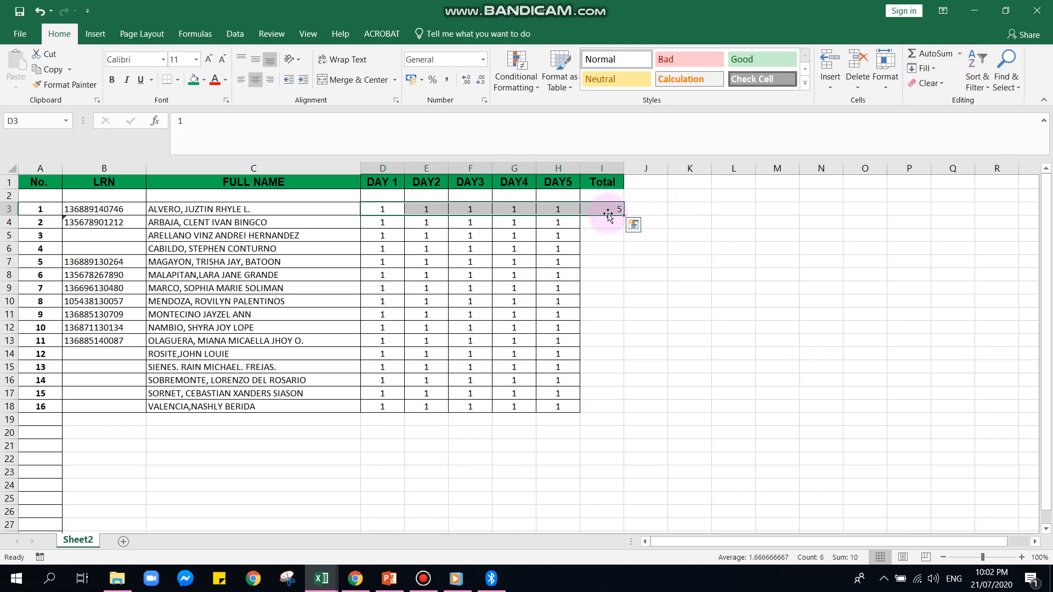
pyautogui.click(606, 236)
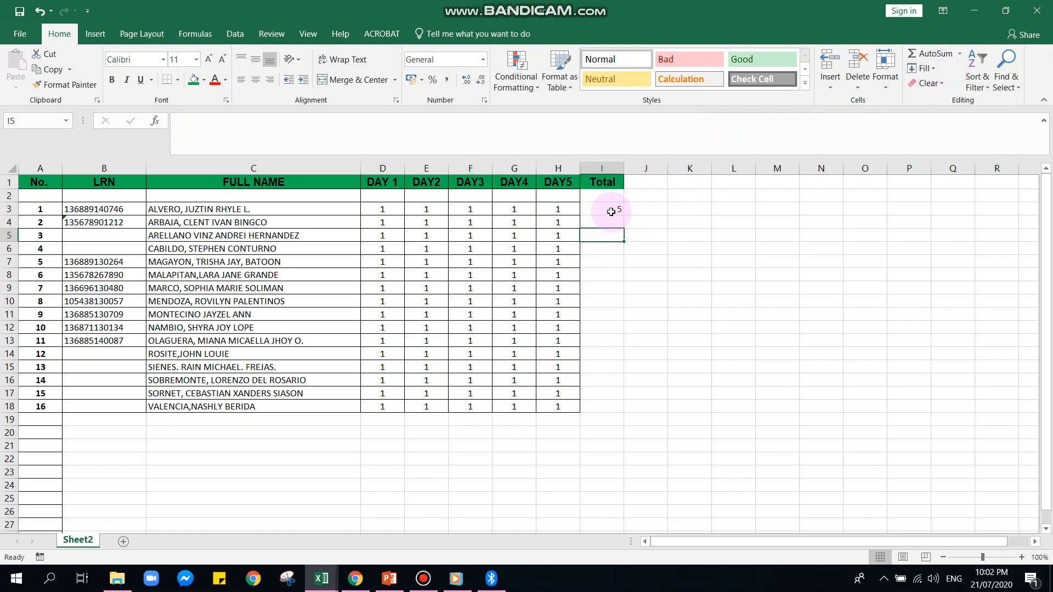
# Copy the SUM formula in I3 down the Total column to I18
pyautogui.click(611, 212)
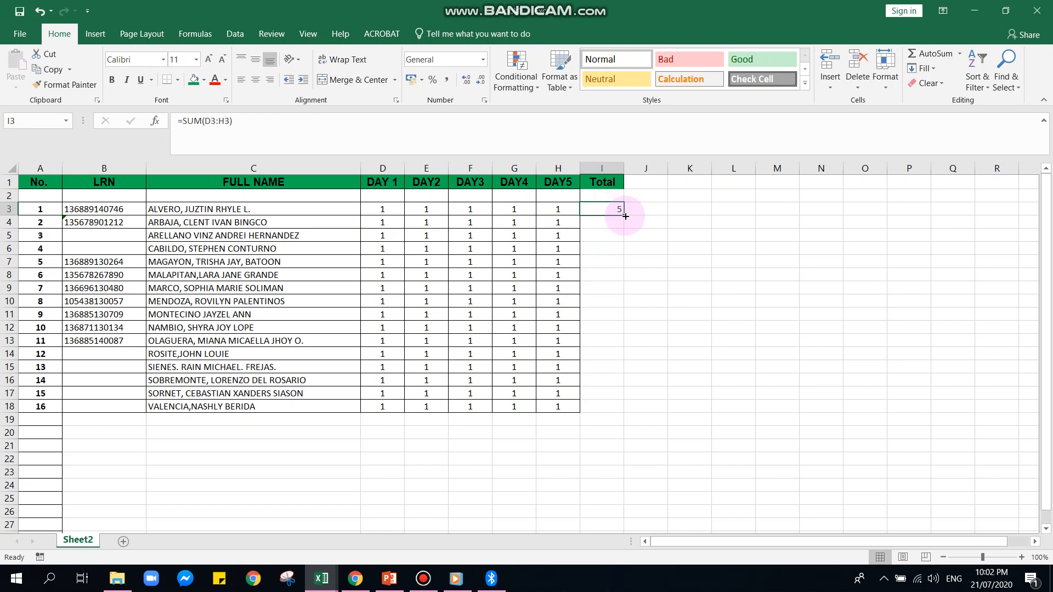
pyautogui.moveTo(623, 216); pyautogui.dragTo(617, 411)
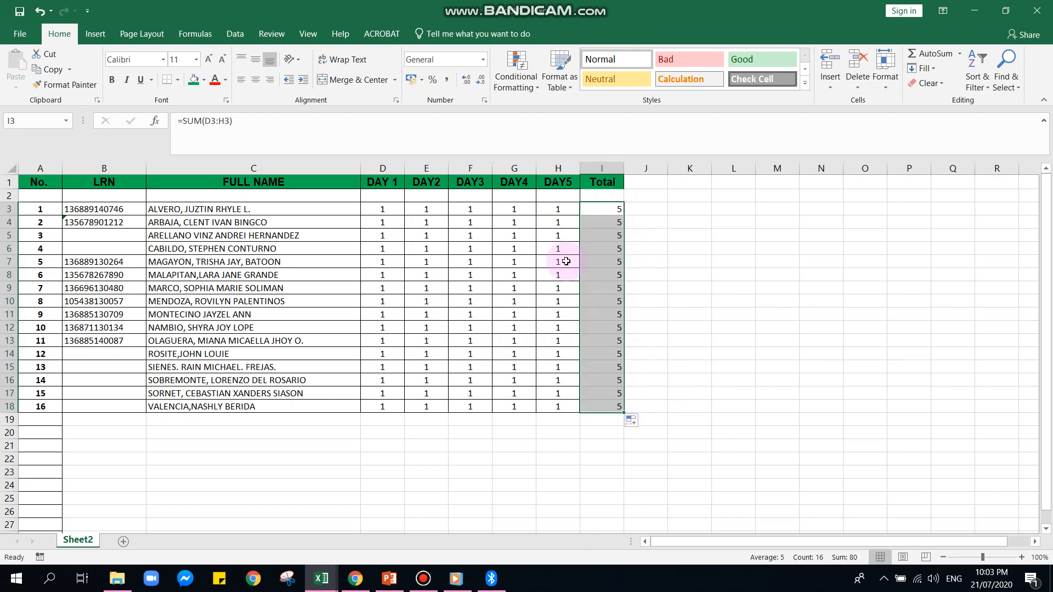
pyautogui.click(755, 322)
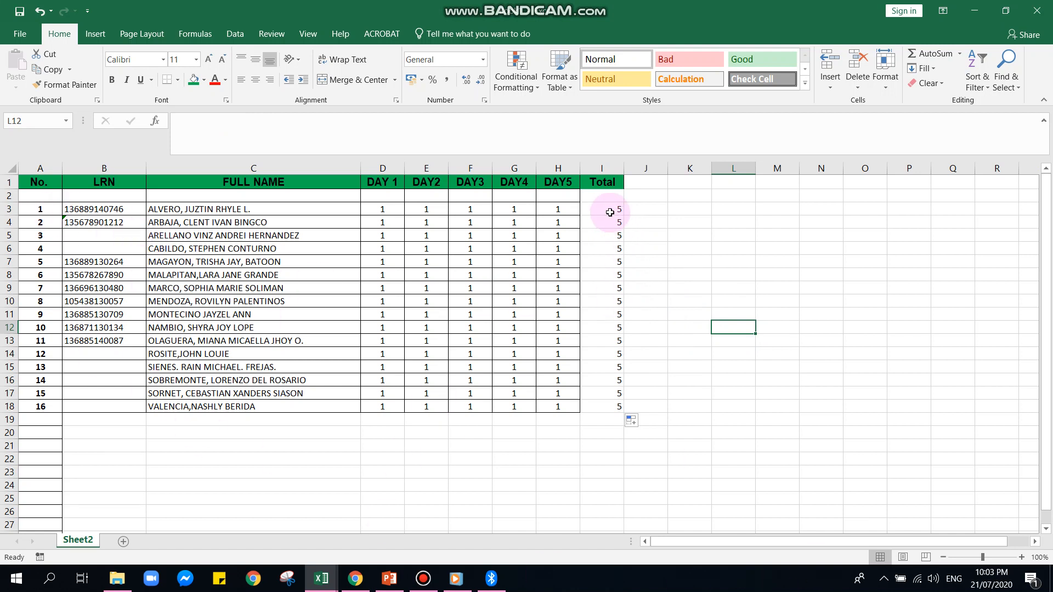
# Calculate the average of the totals in I3:I18 in cell I19
pyautogui.moveTo(611, 205); pyautogui.dragTo(603, 413)
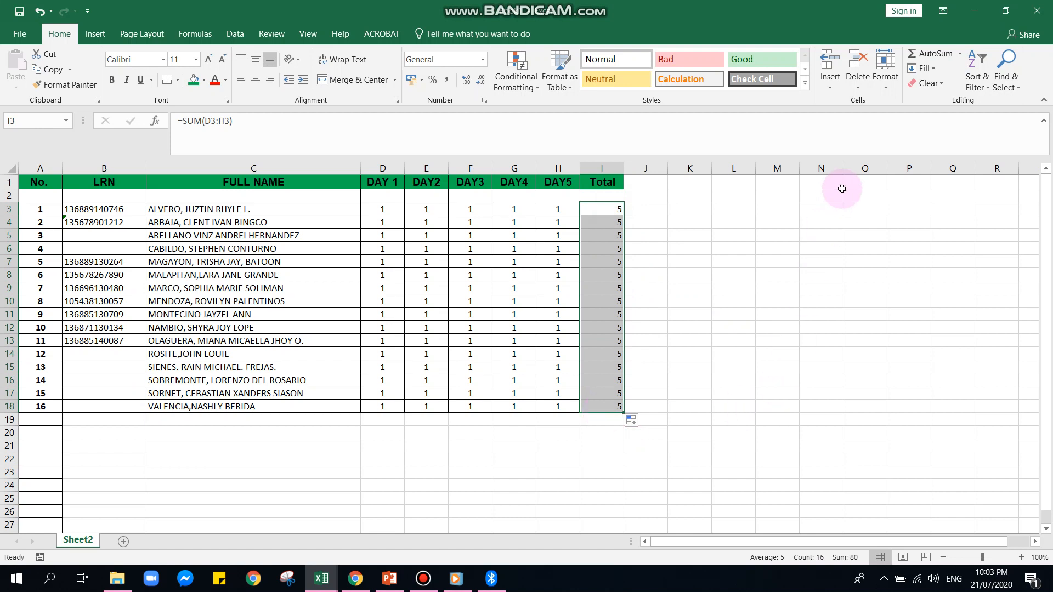
pyautogui.click(960, 54)
pyautogui.click(943, 87)
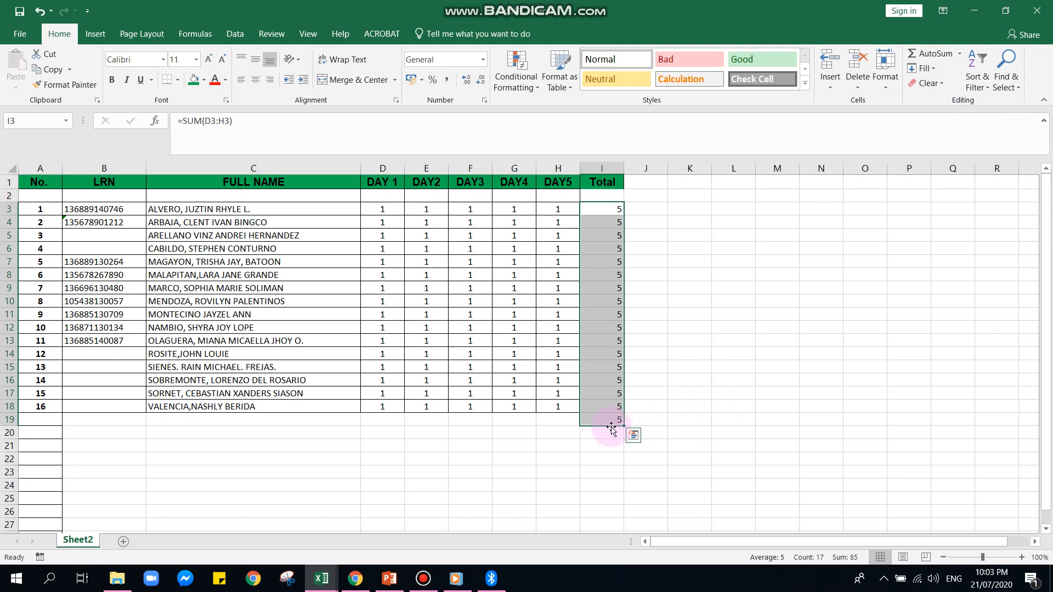
# Count the numeric entries in I3:I19 into cell I20 with Count Numbers
pyautogui.click(958, 57)
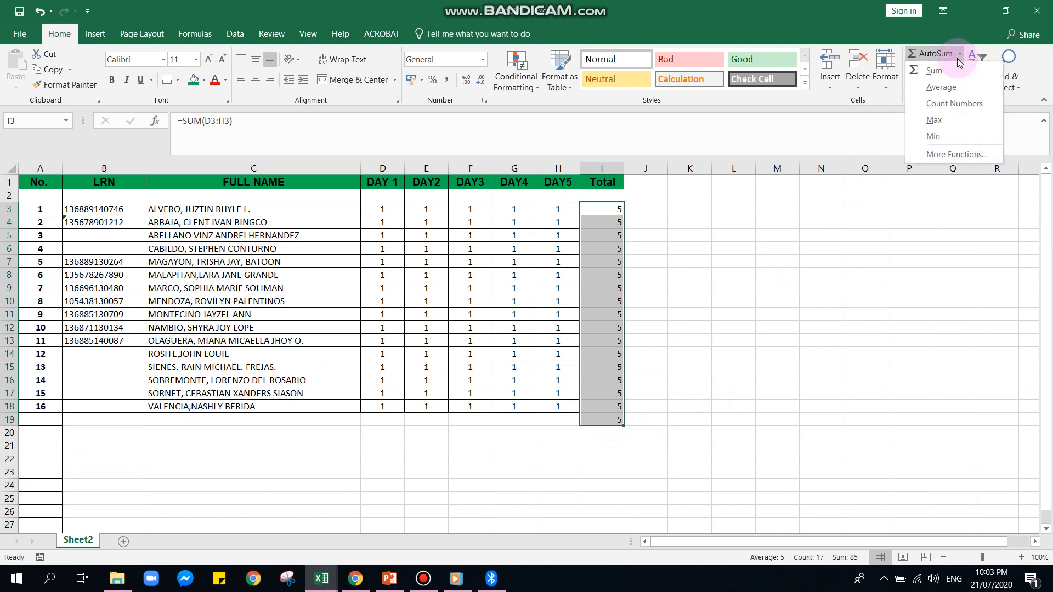
pyautogui.click(953, 102)
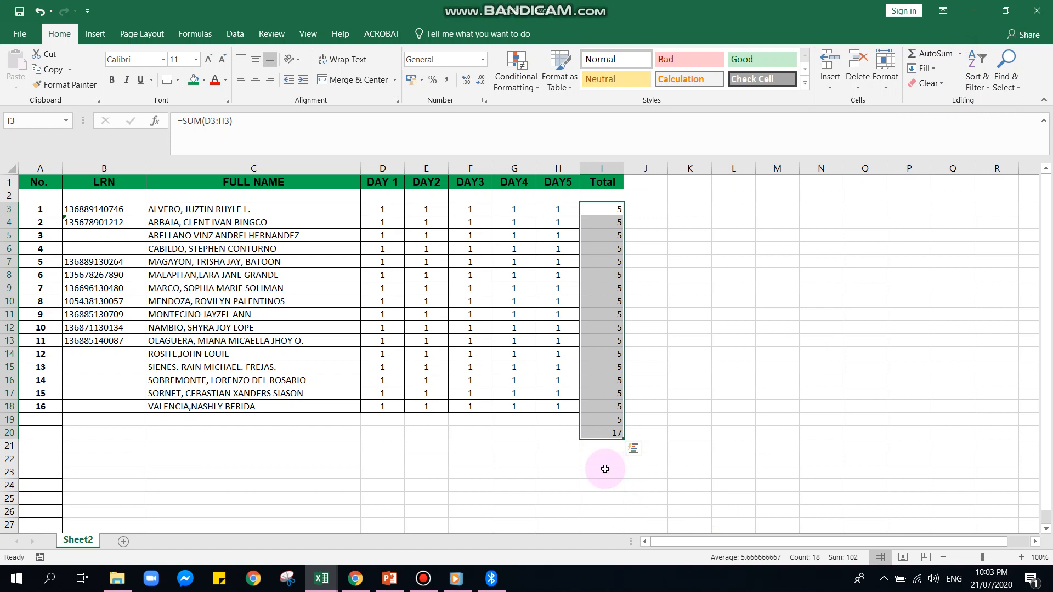
pyautogui.click(633, 449)
pyautogui.click(807, 390)
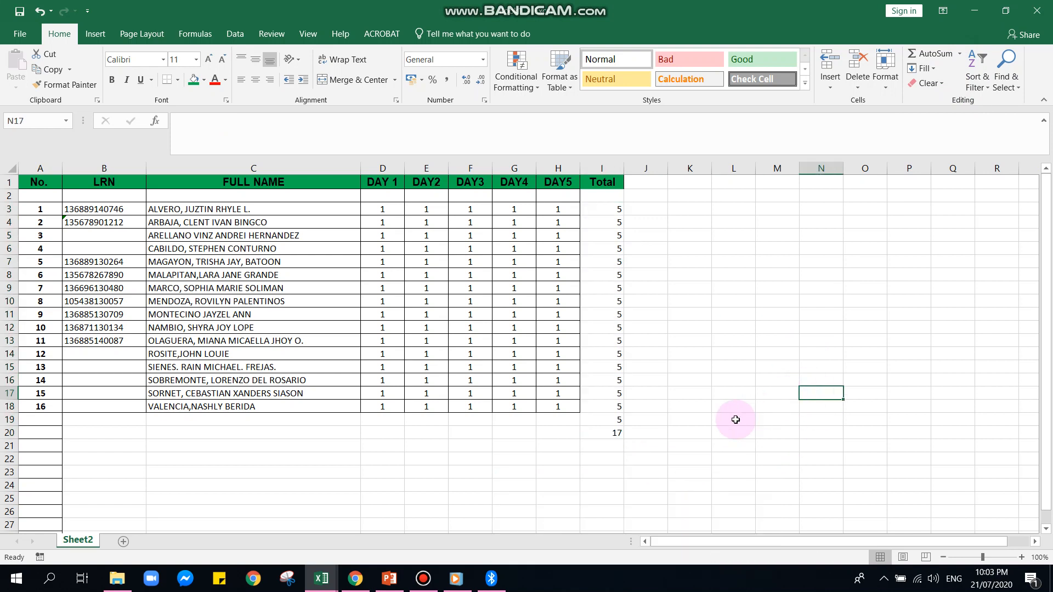
# Undo the count in cell I20 and the average in cell I19
pyautogui.hotkey('ctrl', 'z')
pyautogui.hotkey('ctrl', 'z')
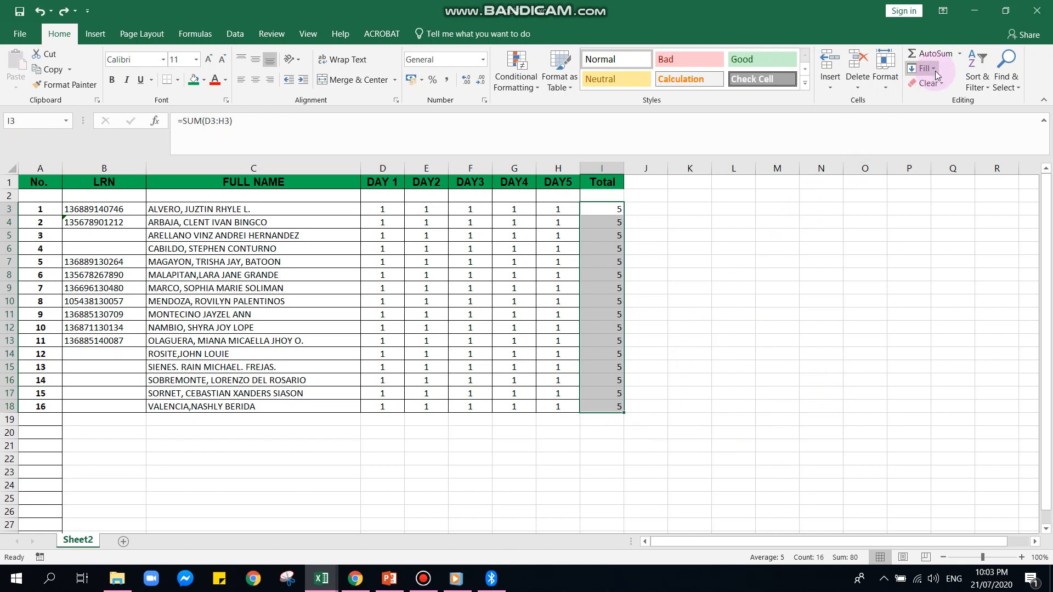
# Count the numeric entries in I3:I18 into cell I19 with Count Numbers, and undo it
pyautogui.click(959, 53)
pyautogui.click(953, 105)
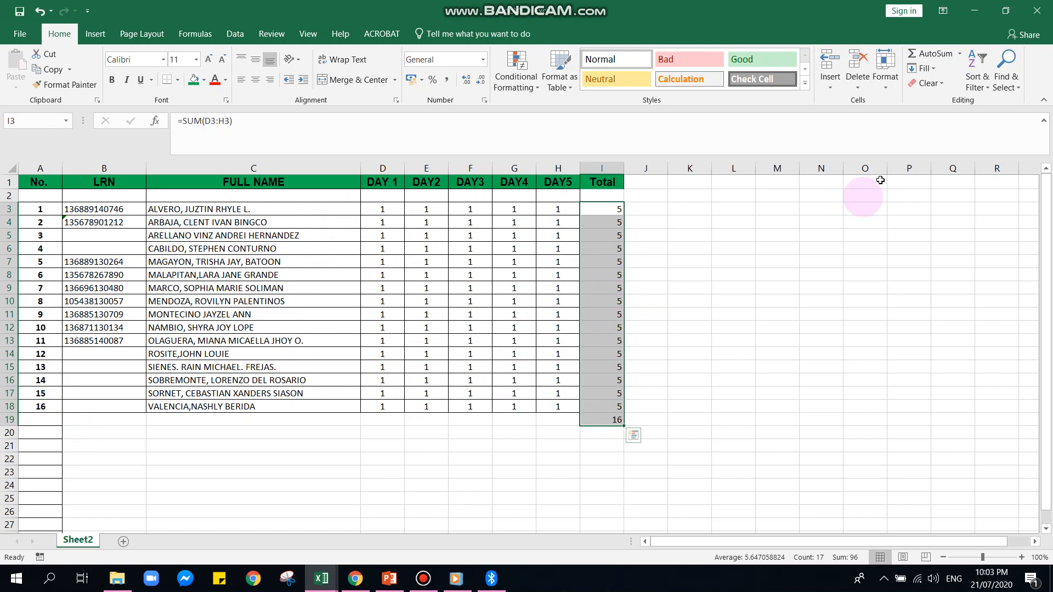
pyautogui.hotkey('ctrl', 'z')
pyautogui.click(963, 58)
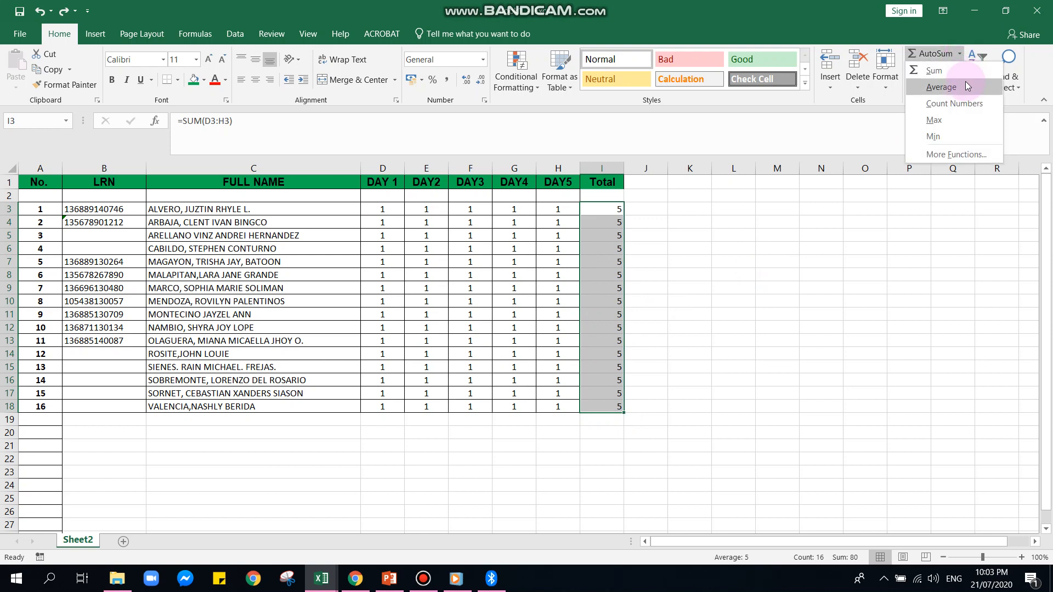
pyautogui.click(956, 72)
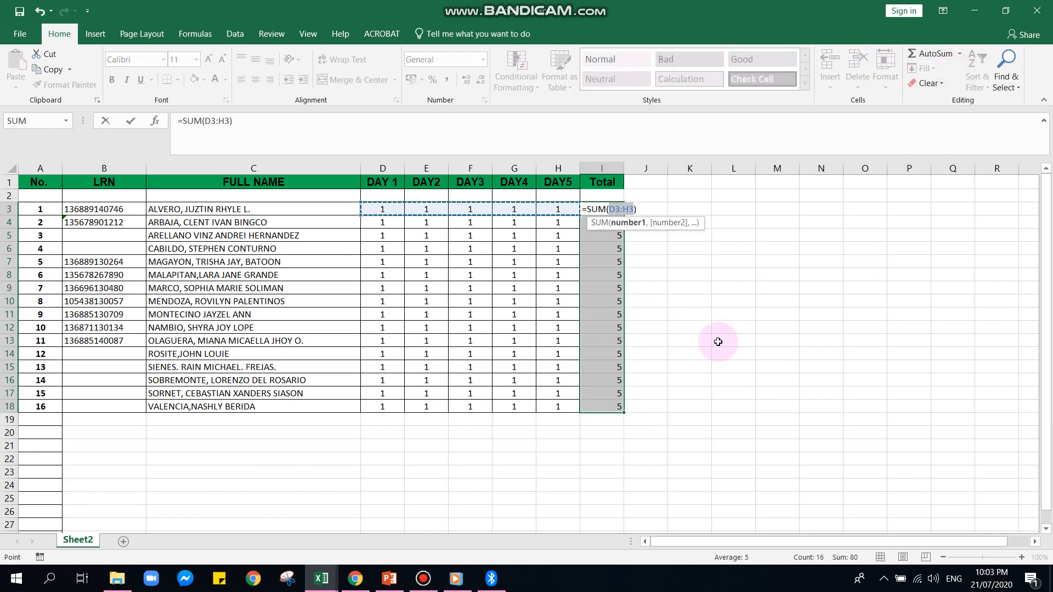
pyautogui.hotkey('ctrl', 'z')
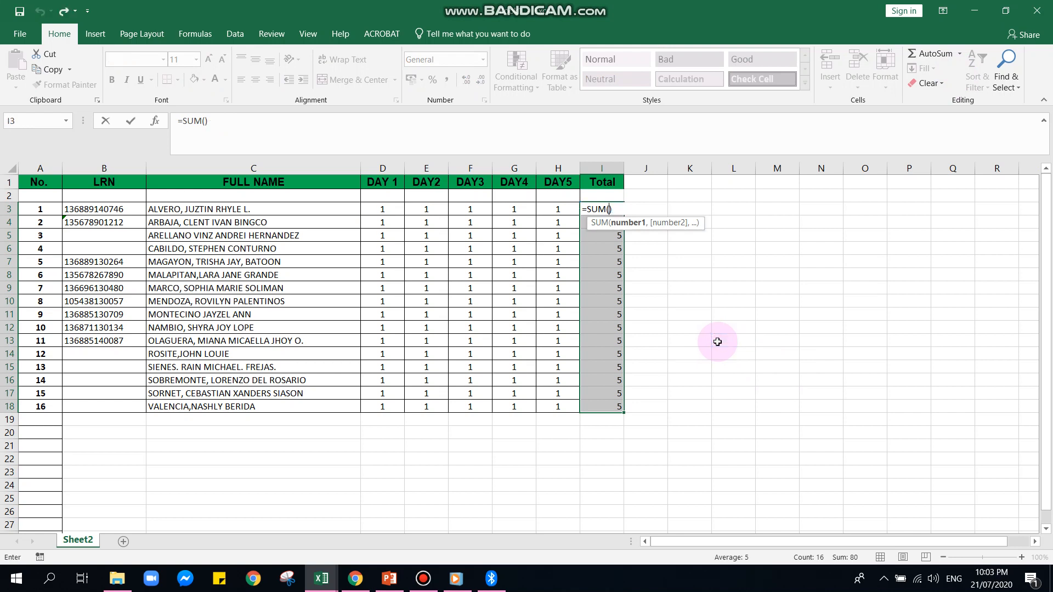
pyautogui.press('Escape')
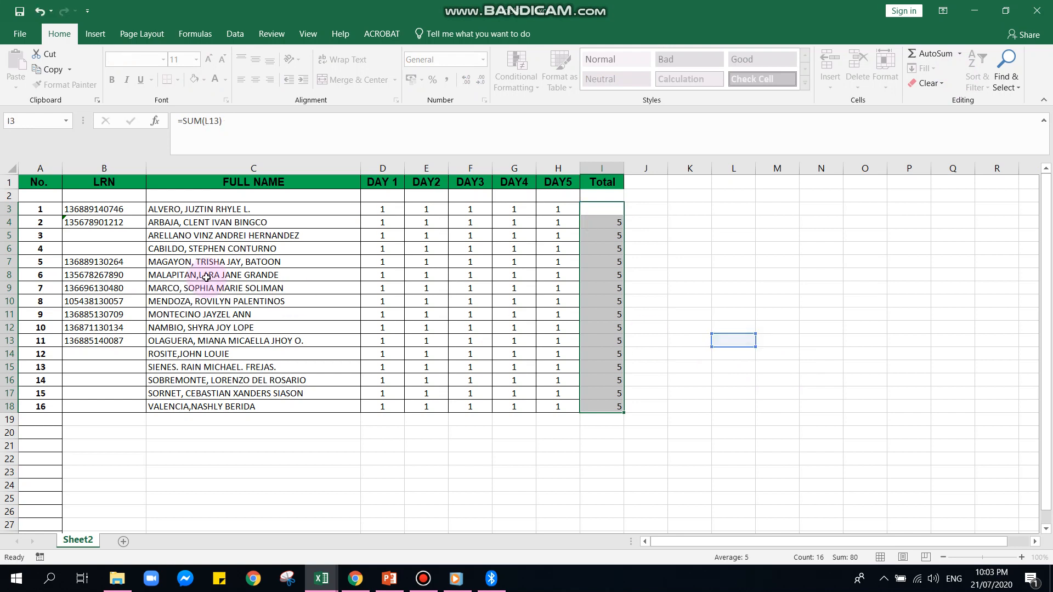
pyautogui.click(617, 209)
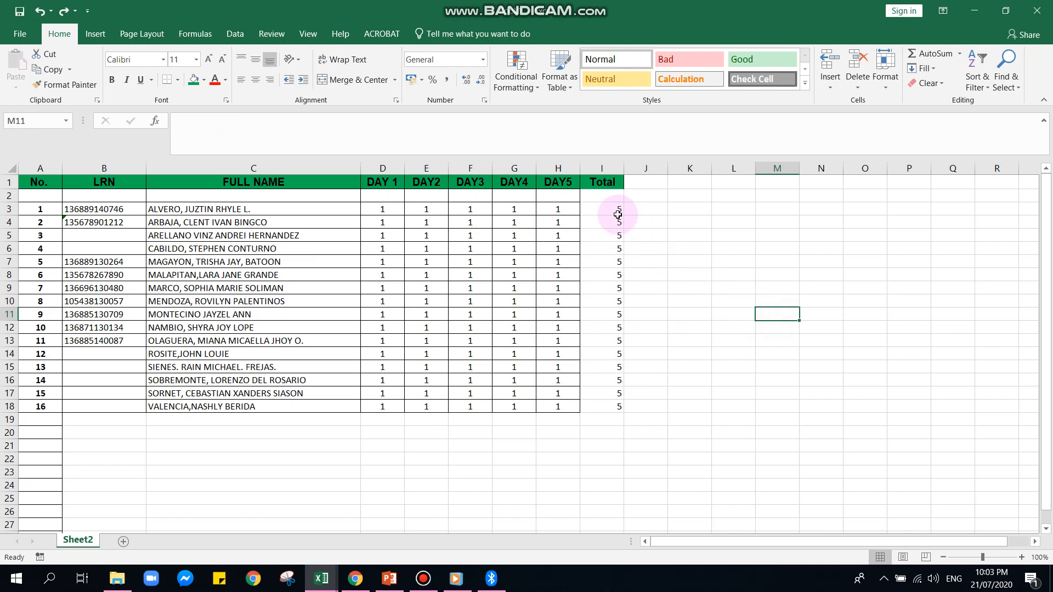
pyautogui.moveTo(617, 209); pyautogui.dragTo(606, 407)
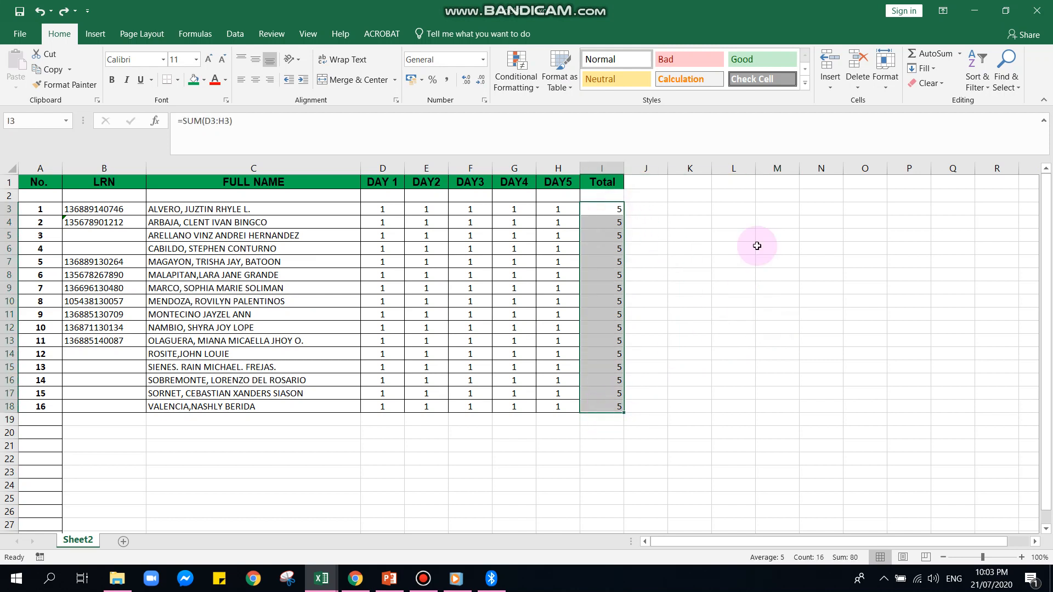
pyautogui.click(958, 54)
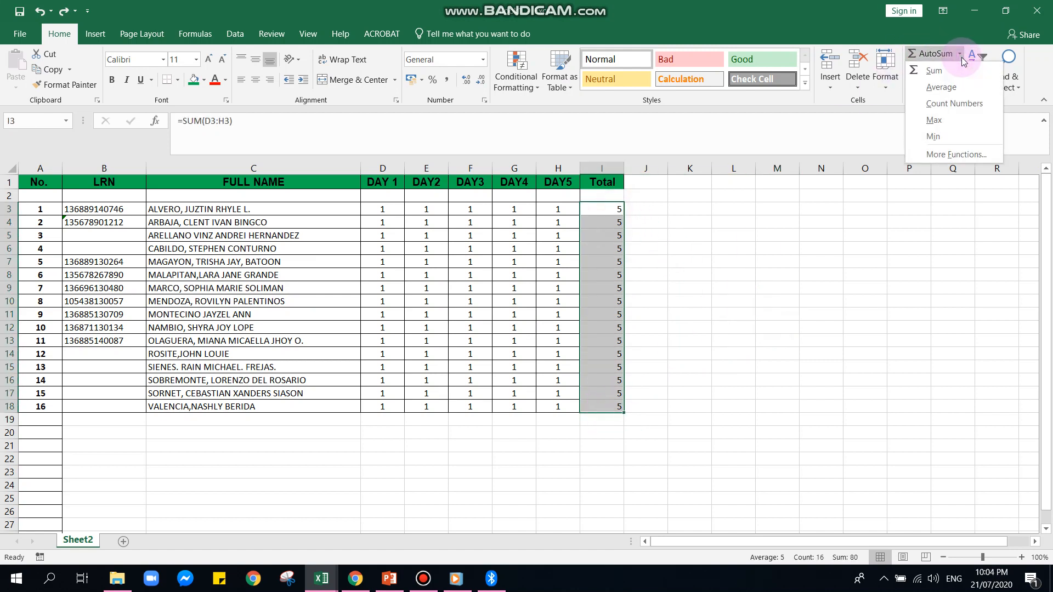
pyautogui.click(933, 71)
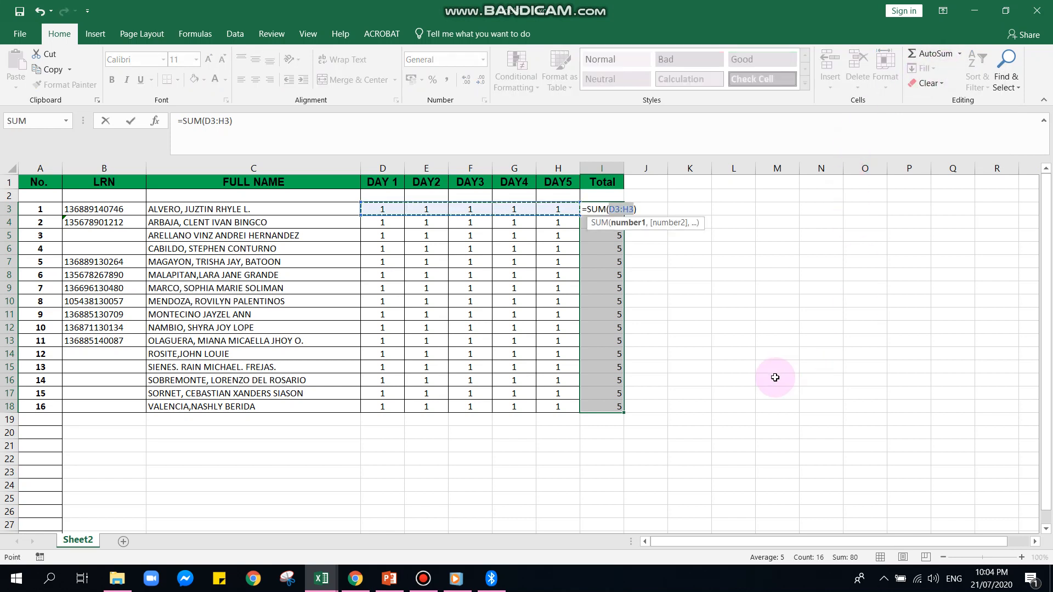
pyautogui.press('Escape')
# Sum the students' totals in I3:I18 into the empty cell I19 below them with AutoSum
pyautogui.moveTo(591, 205); pyautogui.dragTo(605, 422)
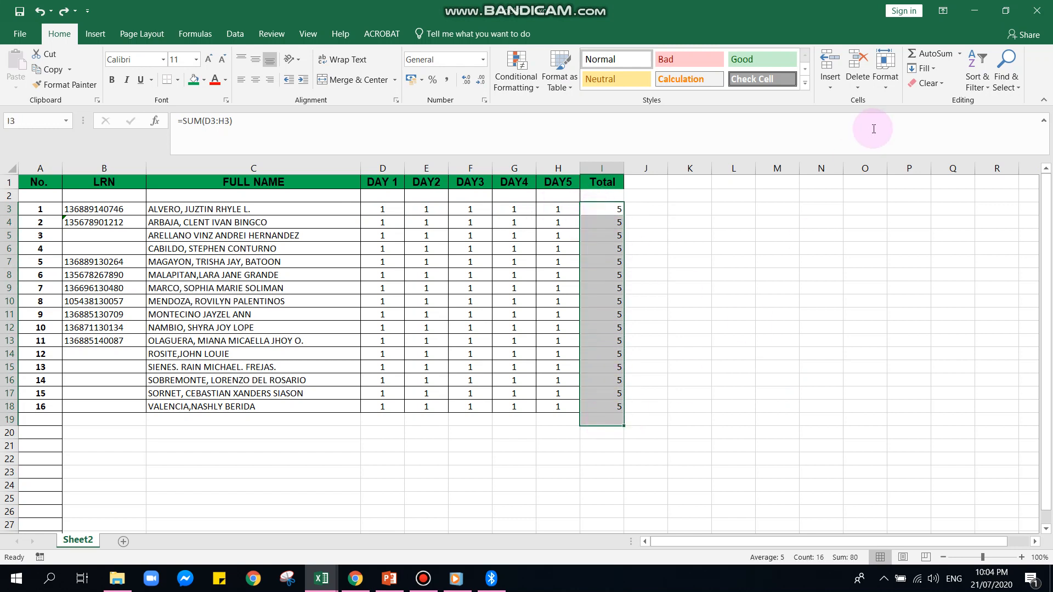
pyautogui.click(924, 58)
pyautogui.click(766, 382)
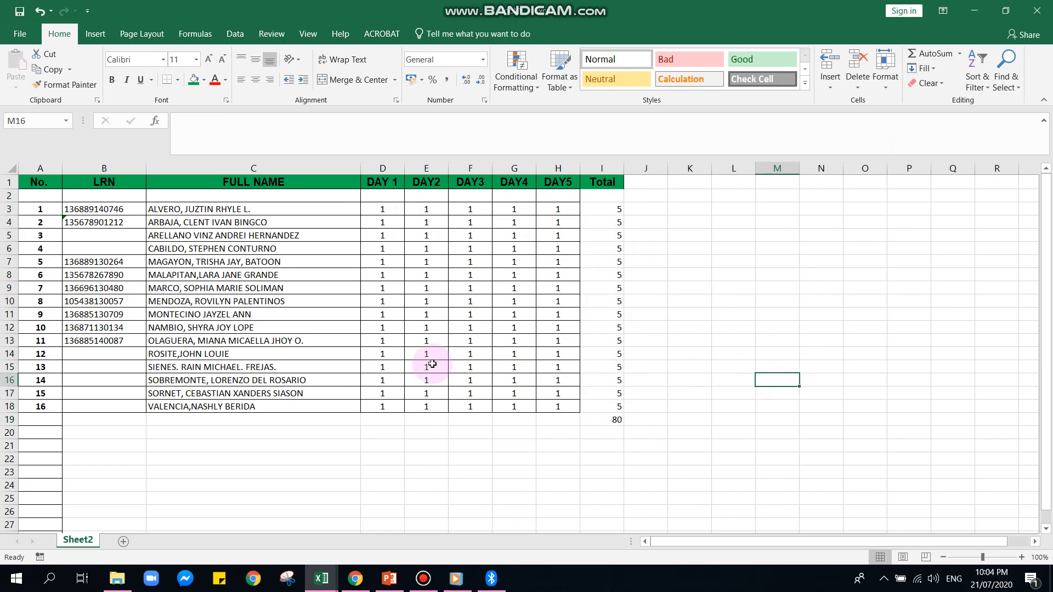
pyautogui.click(635, 400)
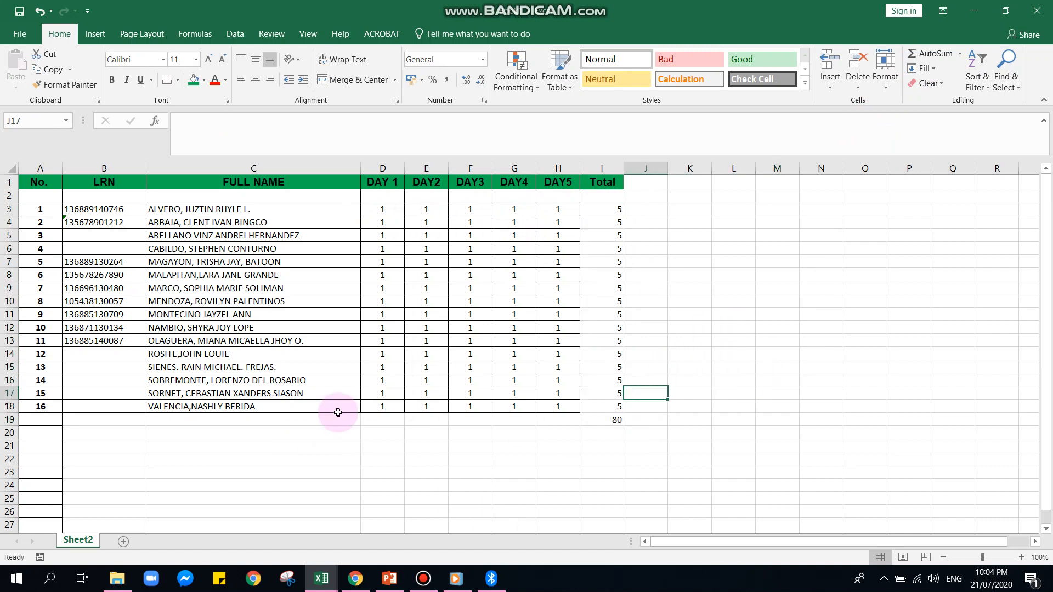
pyautogui.click(346, 409)
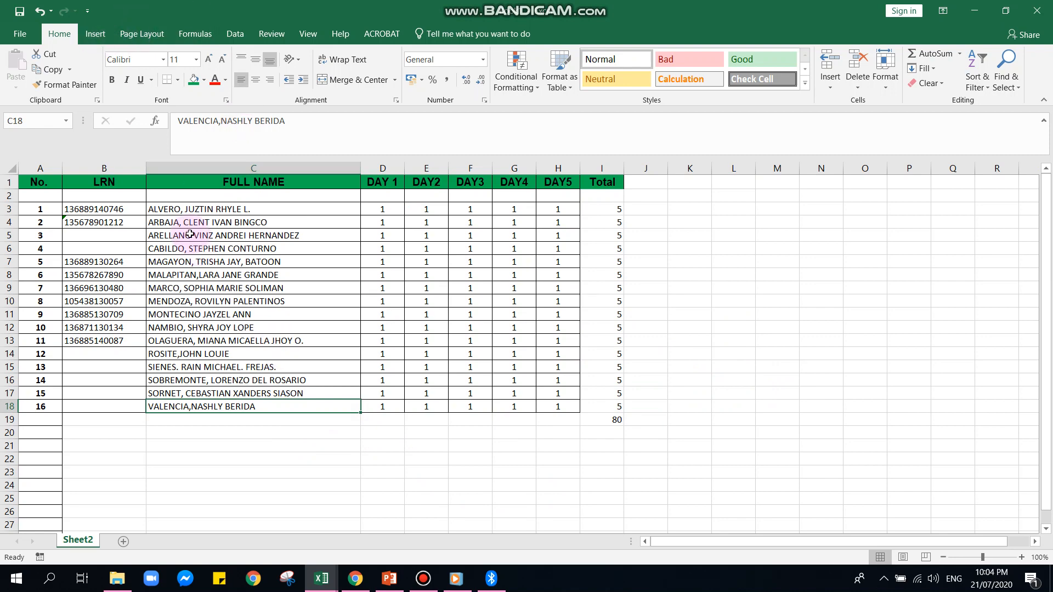
# Try to create a line sparkline from the overall sum in cell I19
pyautogui.click(97, 38)
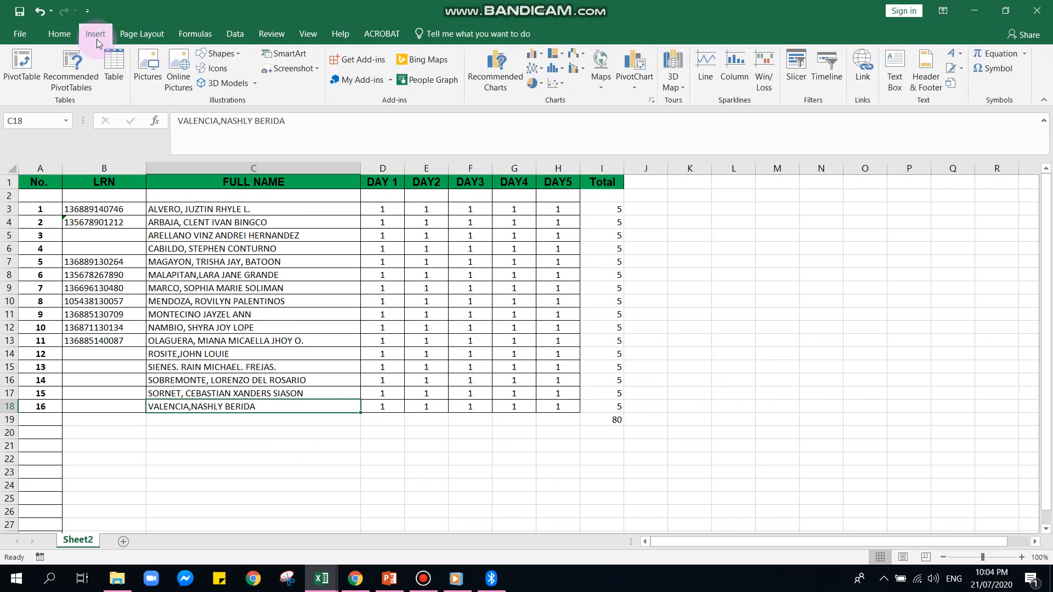
pyautogui.click(610, 419)
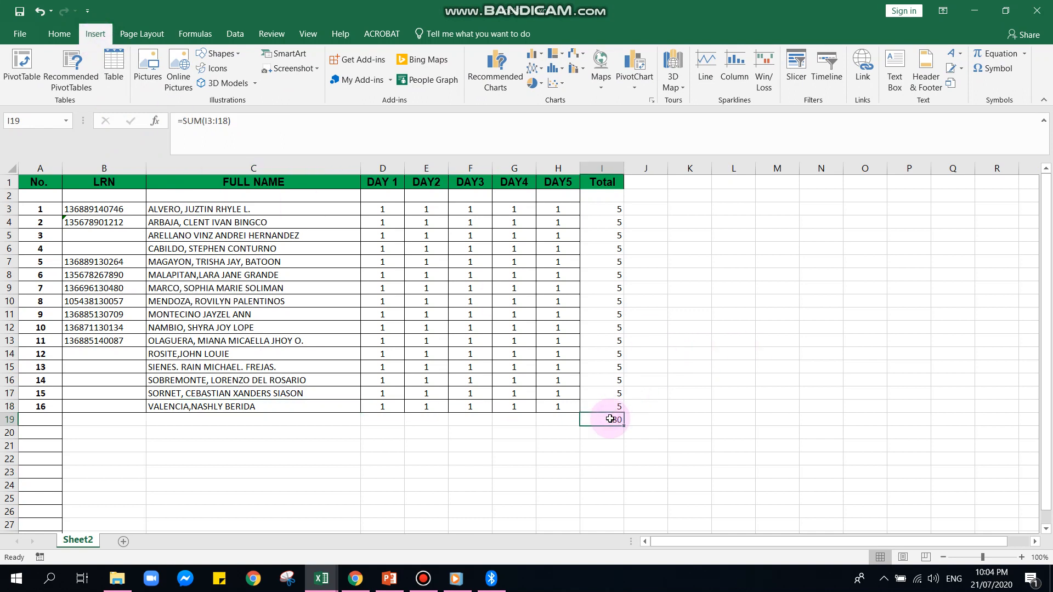
pyautogui.click(716, 83)
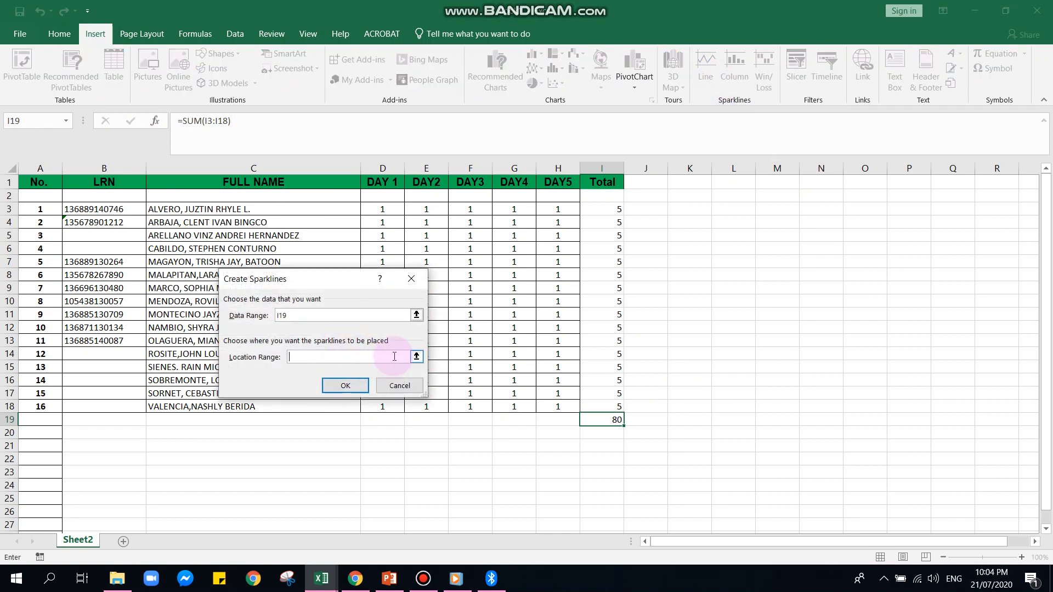
pyautogui.click(417, 357)
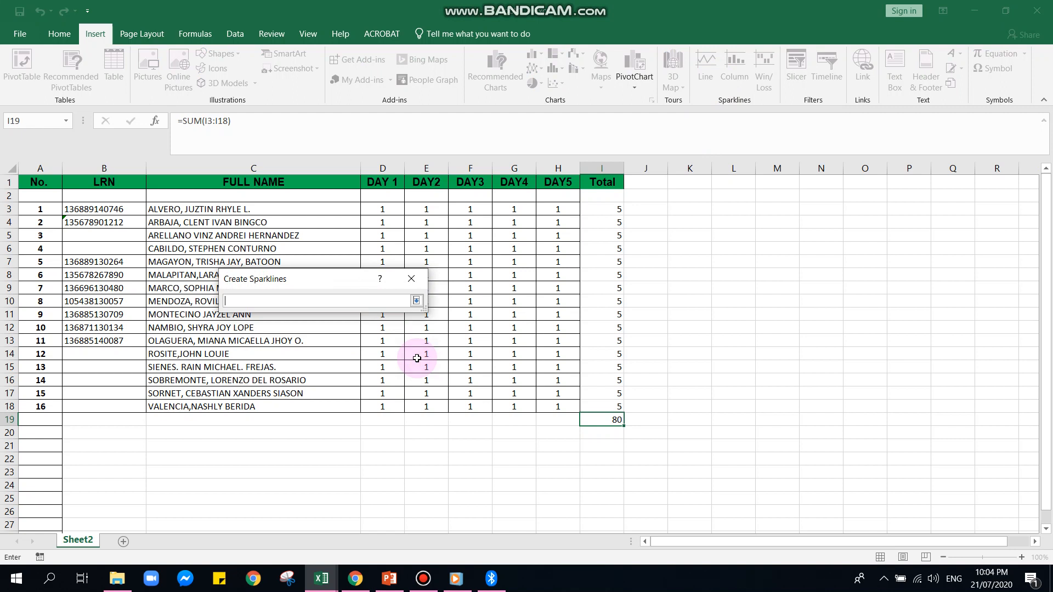
pyautogui.click(417, 300)
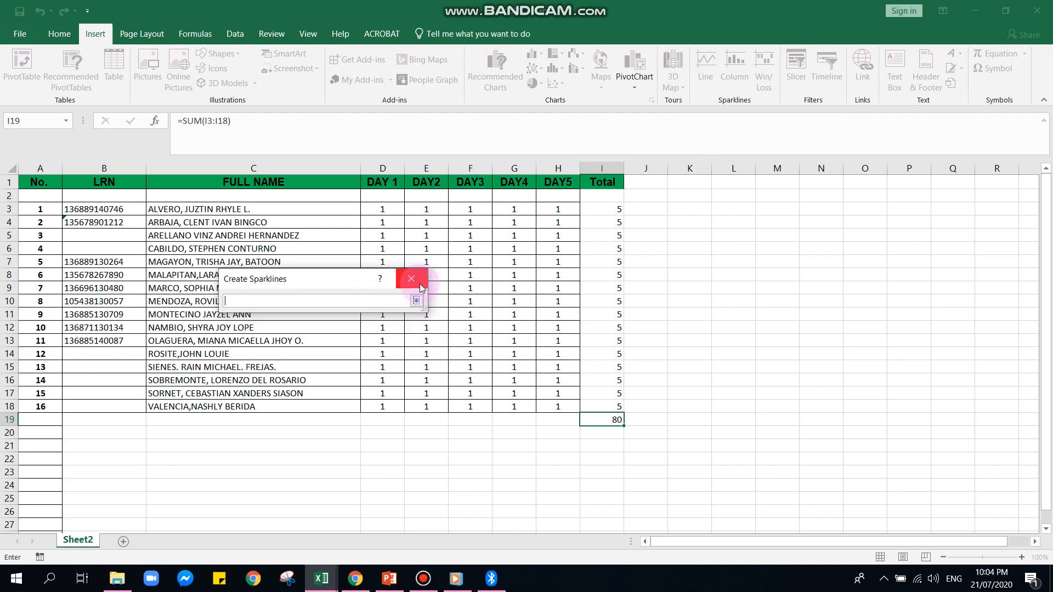
pyautogui.click(398, 382)
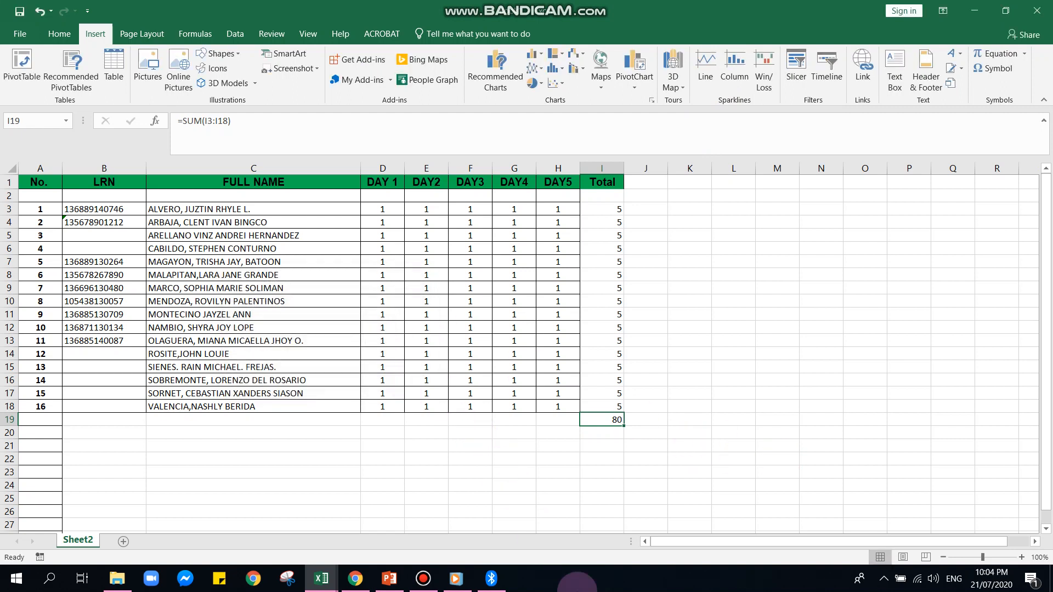